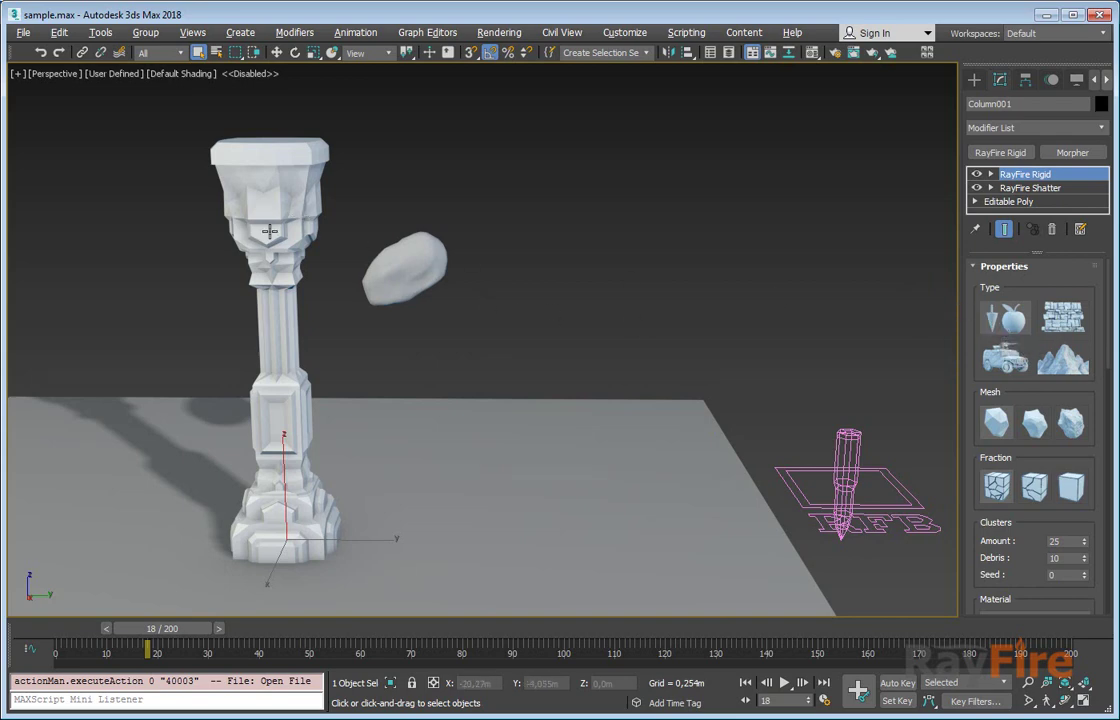
Step: Move the timeline to frame 15 and compare the RayFire Rigid types of the rock and the column
left_click(401, 272)
mouse_move(147, 632)
left_mouse_down()
mouse_move(120, 632)
mouse_move(197, 628)
mouse_move(148, 628)
left_mouse_up()
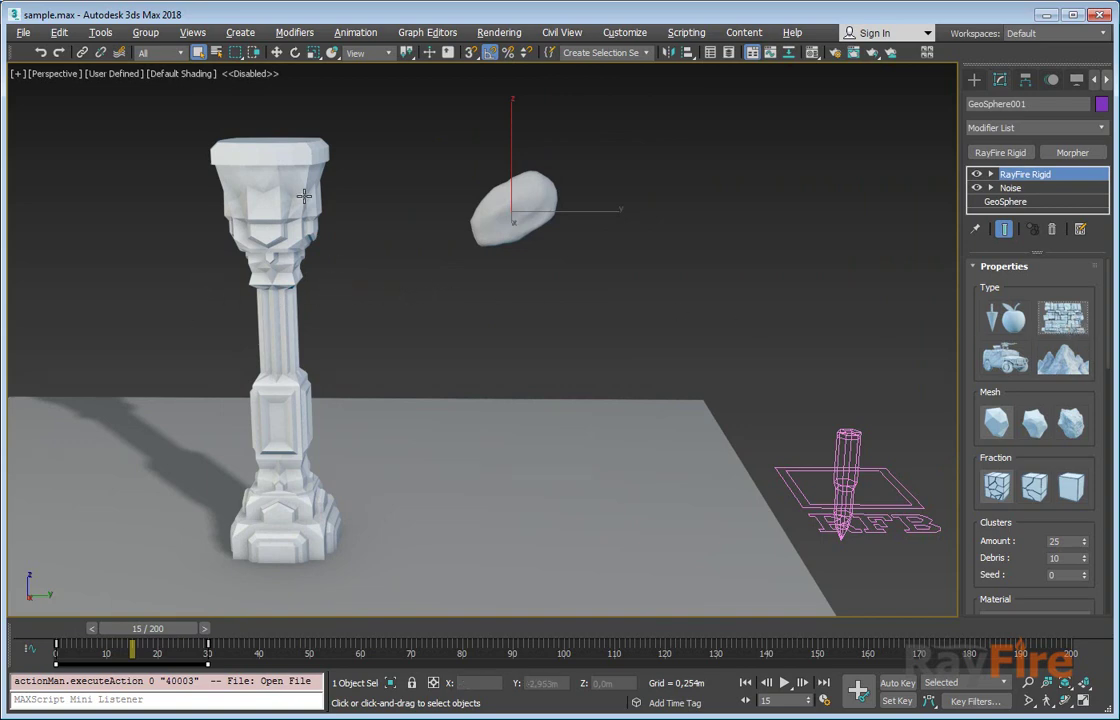
left_click(340, 224)
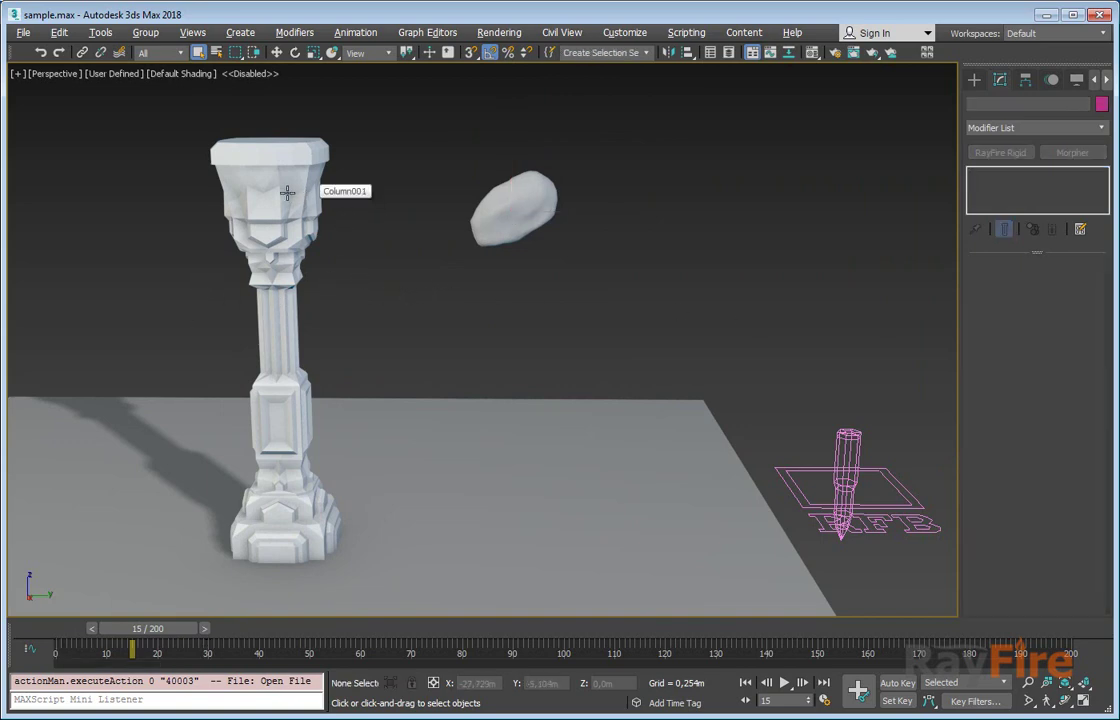
left_click(296, 188)
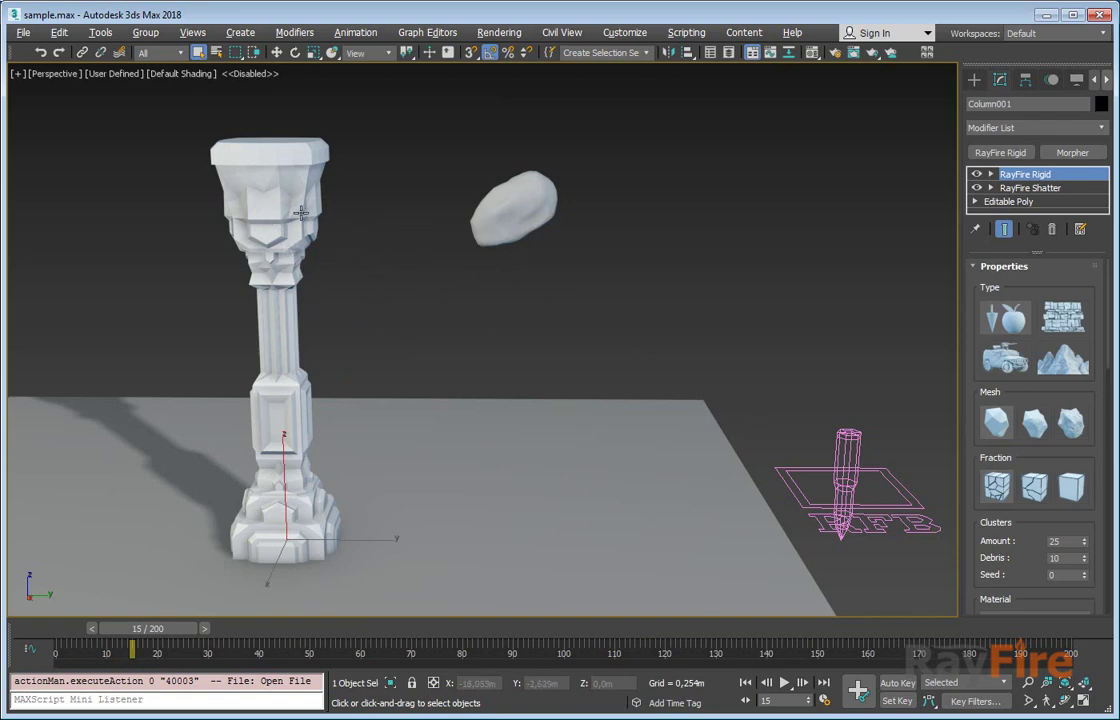
left_click(502, 219)
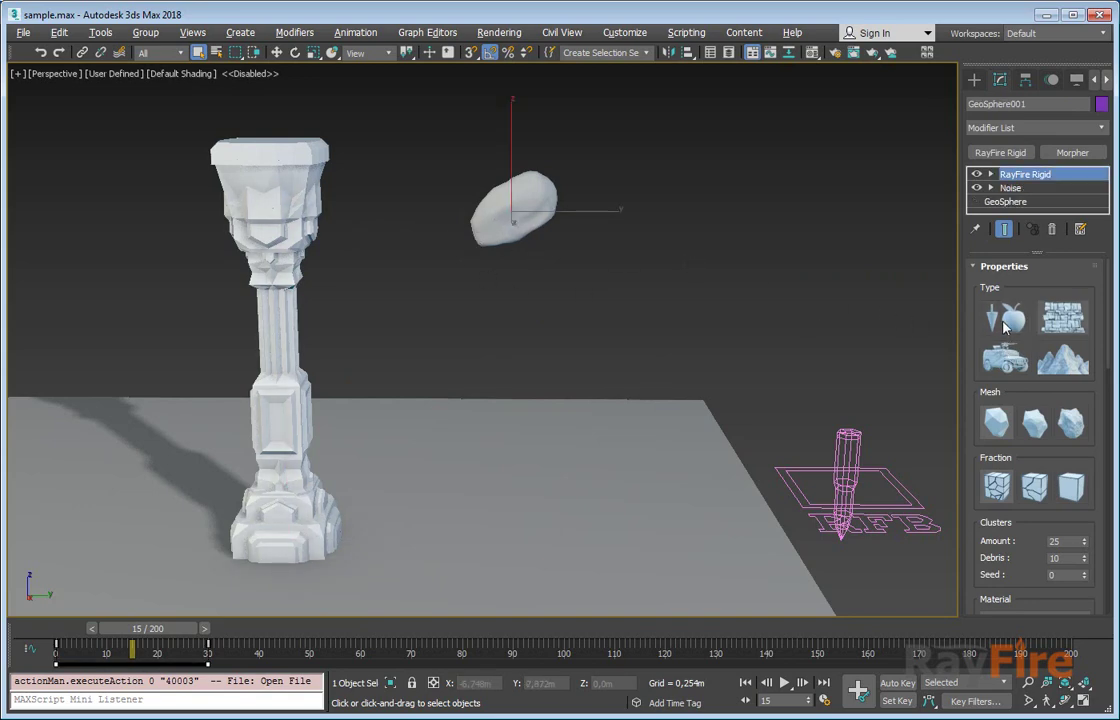
left_click(273, 190)
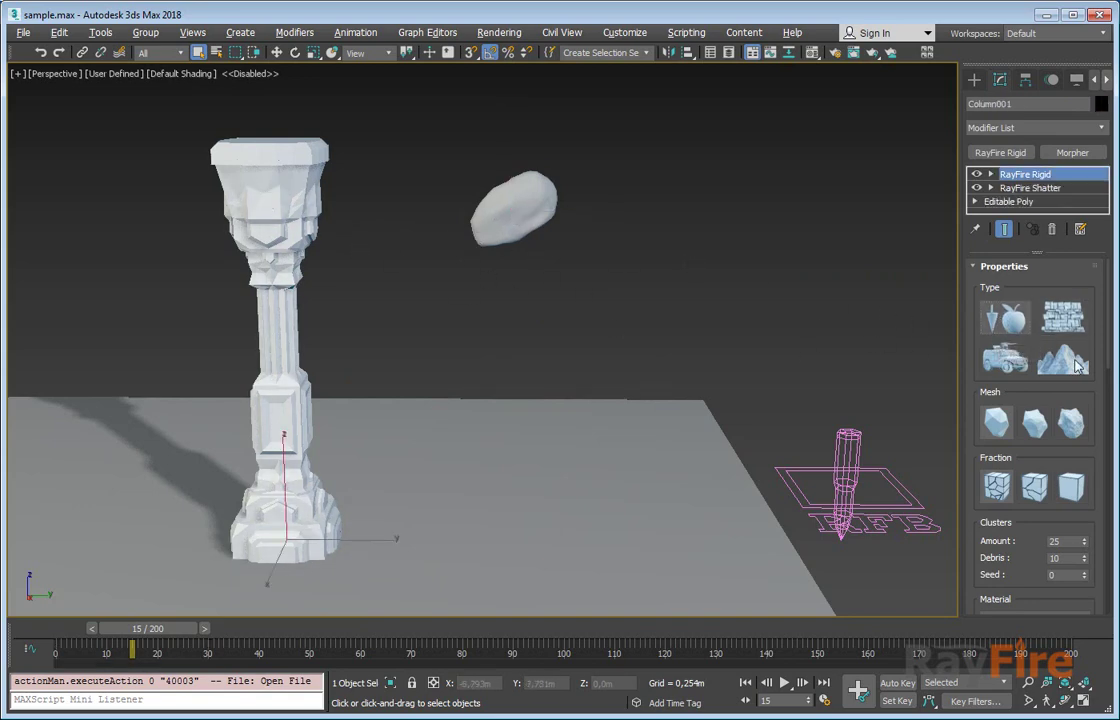
Step: Run the RF_Bullet simulation in a loop and examine the fractured shaft of the column up close
left_click(847, 465)
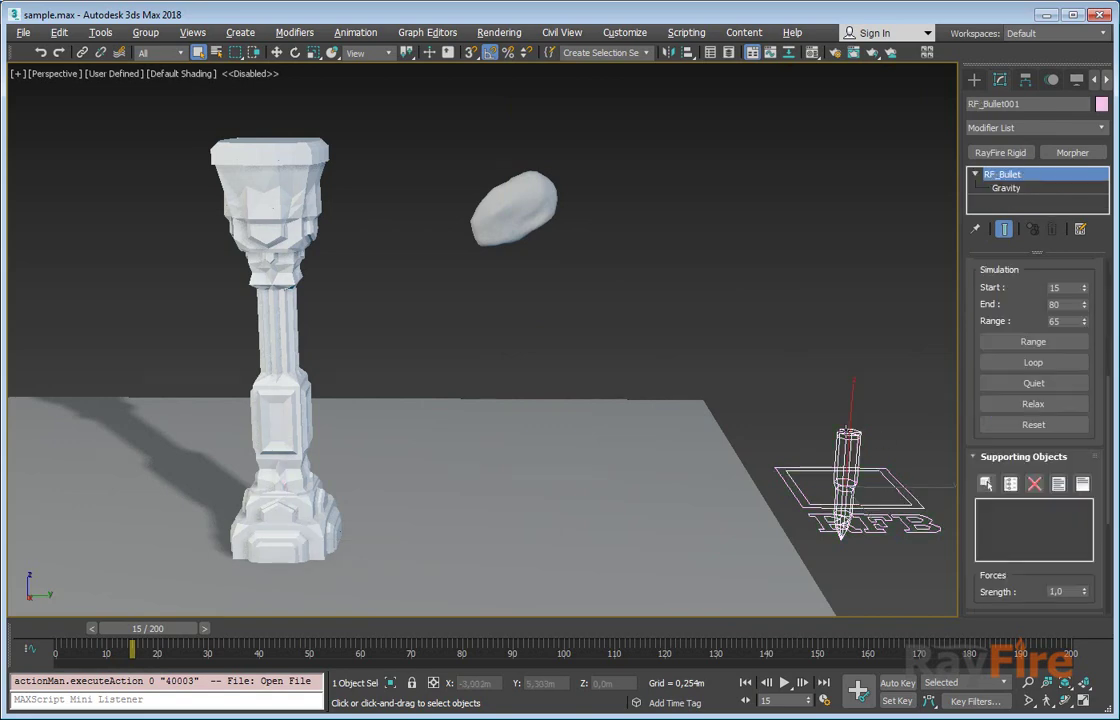
left_click(1033, 362)
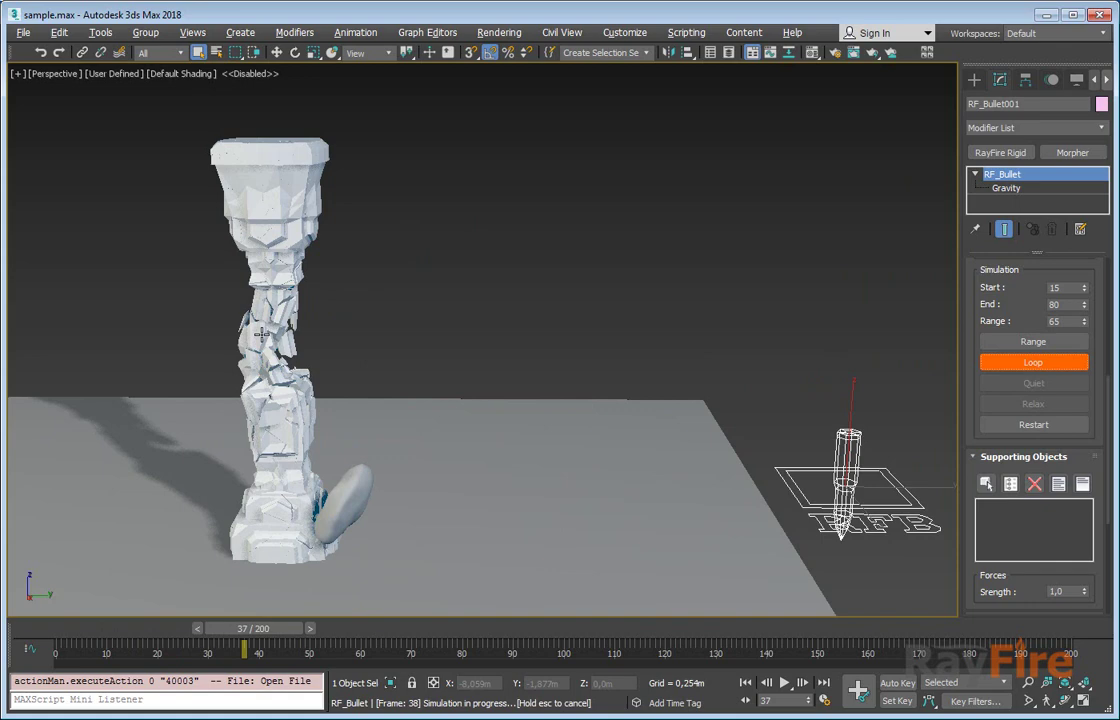
scroll(261, 333, "up", 5)
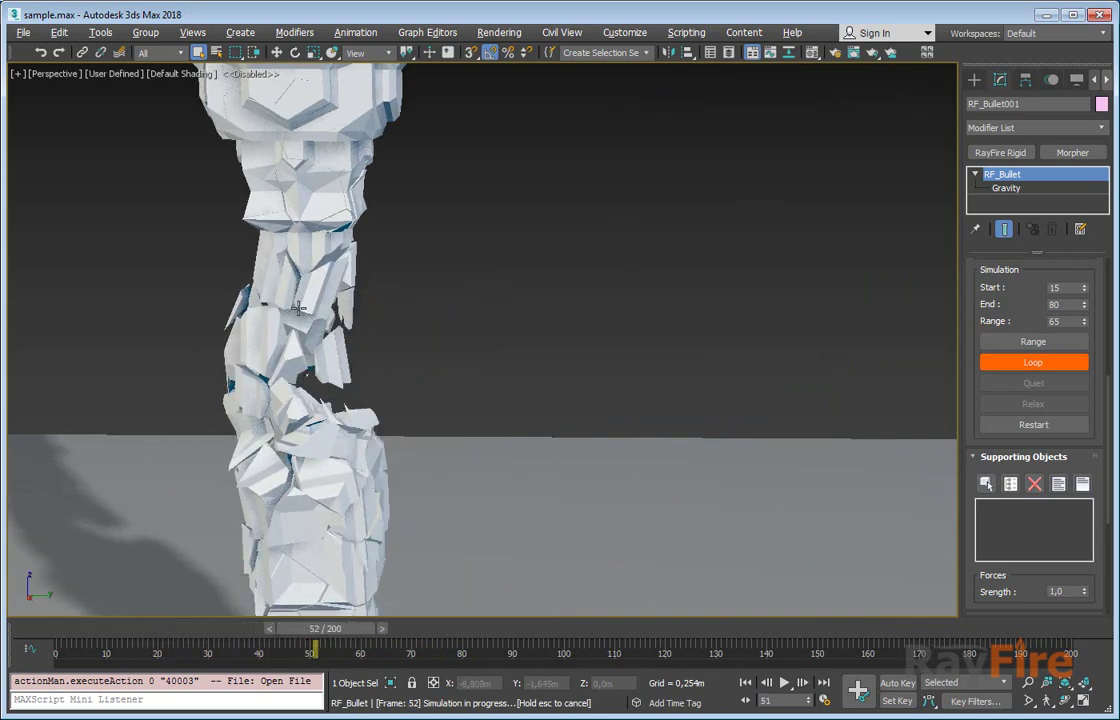
mouse_move(388, 402)
middle_mouse_down()
mouse_move(334, 308)
mouse_move(386, 378)
middle_mouse_up()
scroll(336, 306, "down", 4)
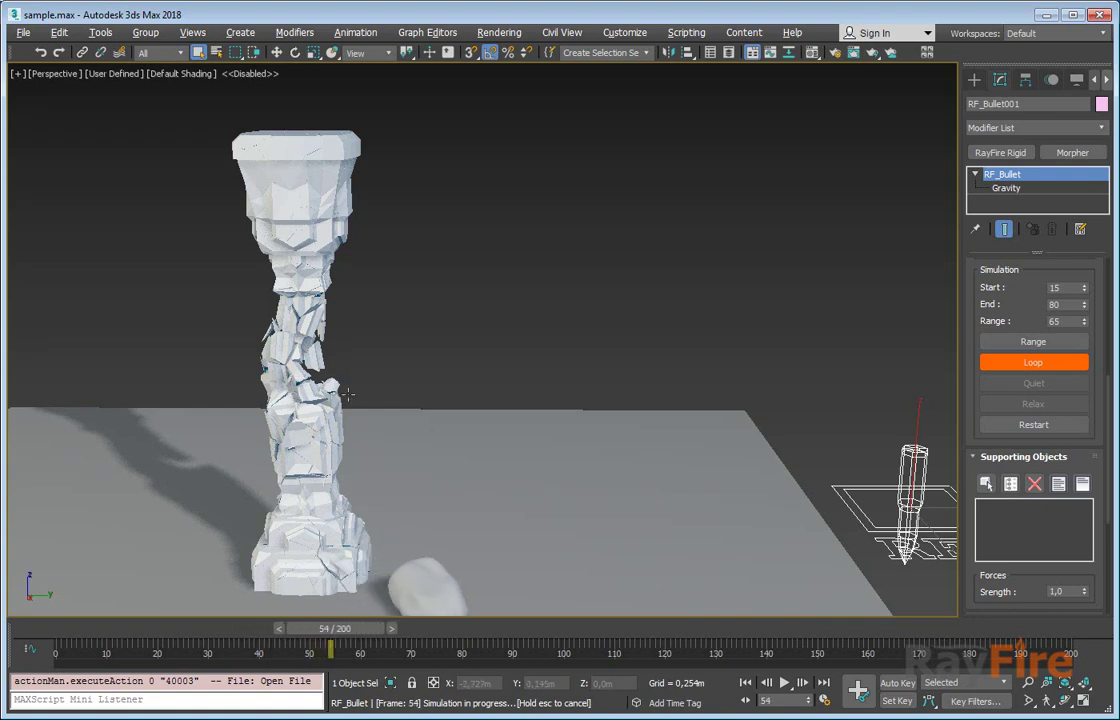
Step: Stop the looped simulation and reset it with the timeline returned to frame 0
left_click(347, 395)
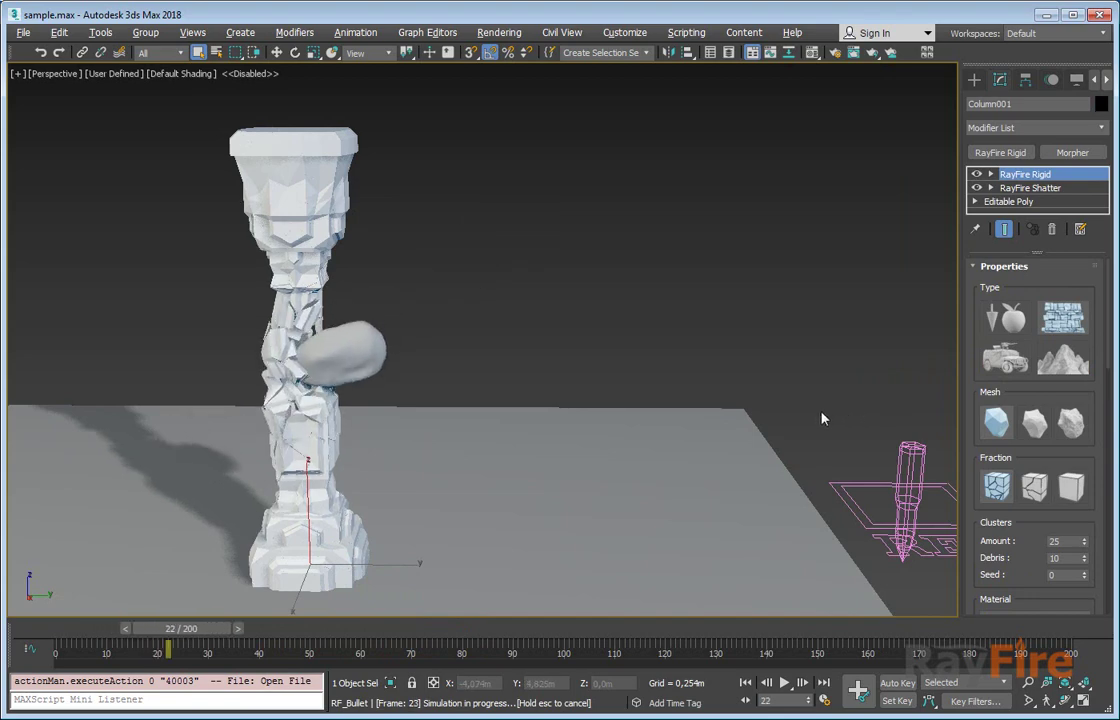
left_click(906, 444)
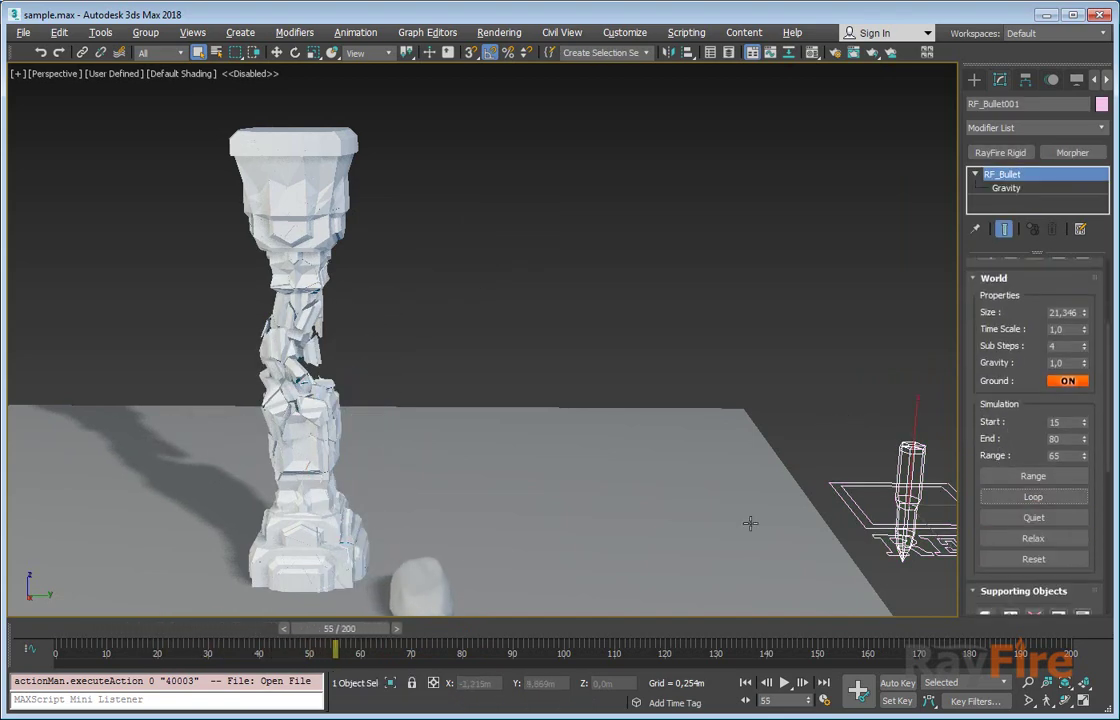
left_click_drag(382, 633, 50, 622)
left_click(997, 560)
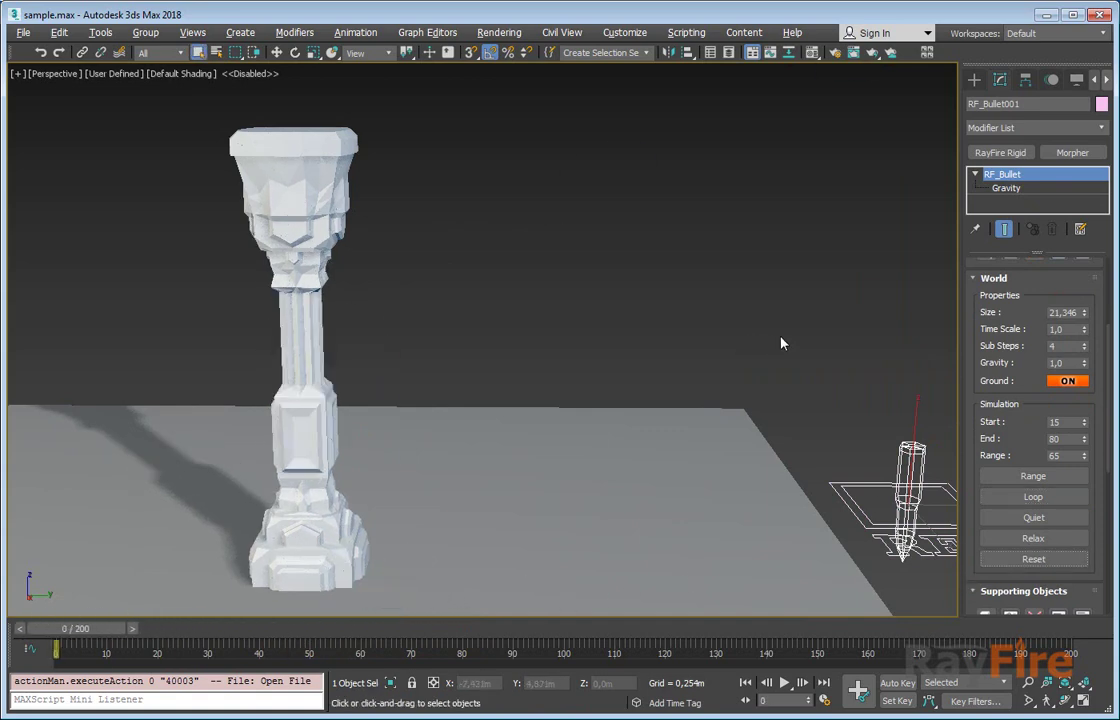
Step: Bring the rock into view and set its RayFire Rigid type to Kinematic
middle_click_drag(300, 188, 378, 277, "alt")
middle_click_drag(887, 318, 775, 318)
scroll(570, 350, "down", 3)
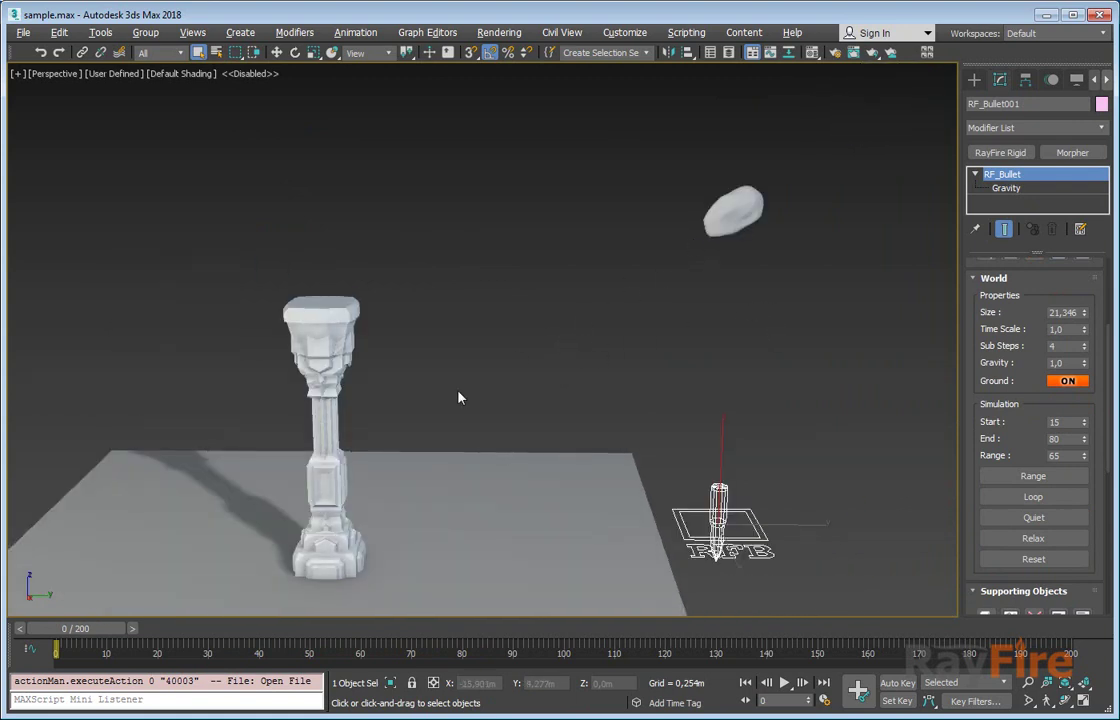
left_click(730, 213)
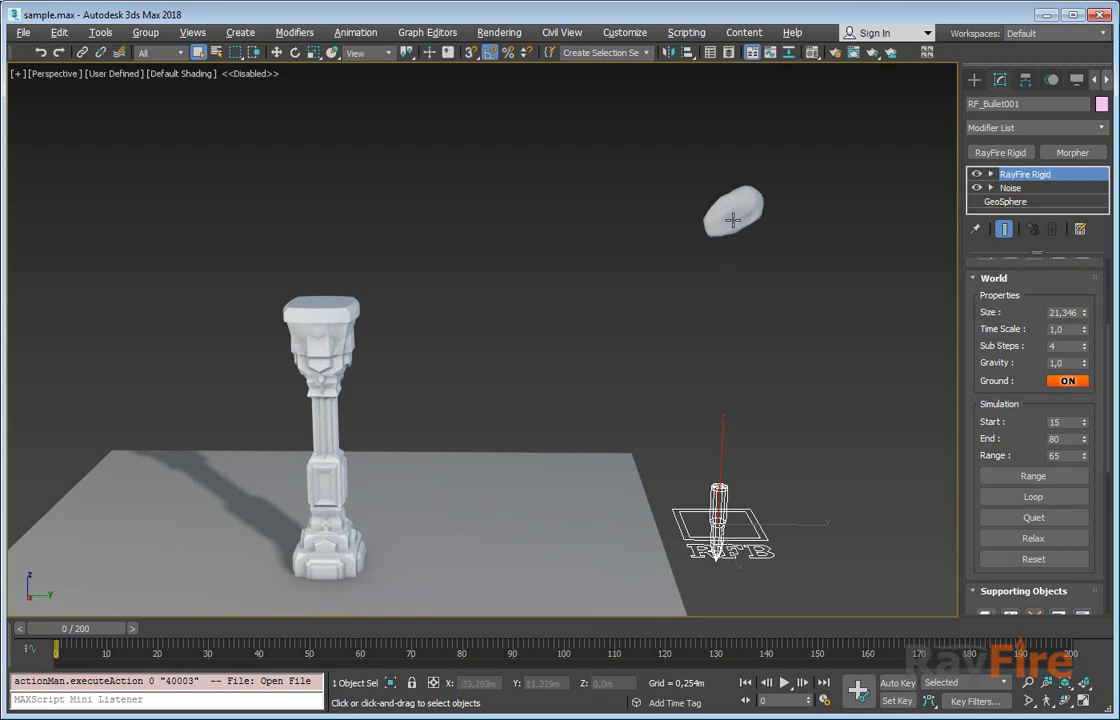
left_click(1009, 363)
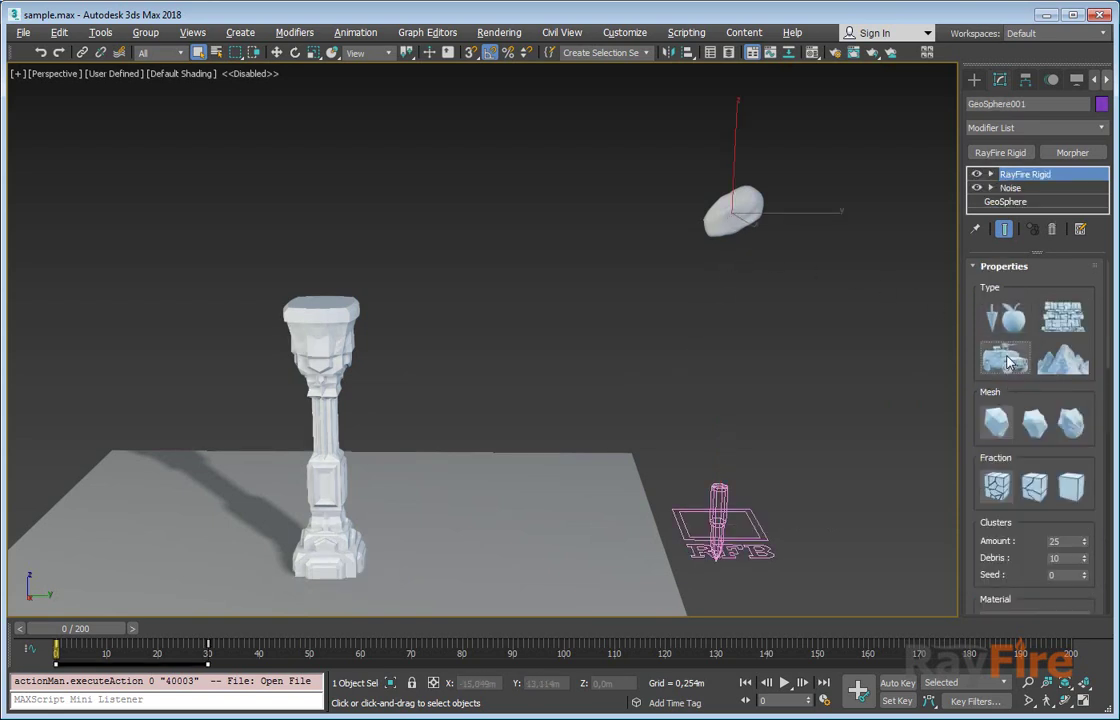
Step: Run the RF_Bullet simulation in a loop and examine the kinematic rock's impact on the column from several angles
left_click(745, 522)
left_click(996, 505)
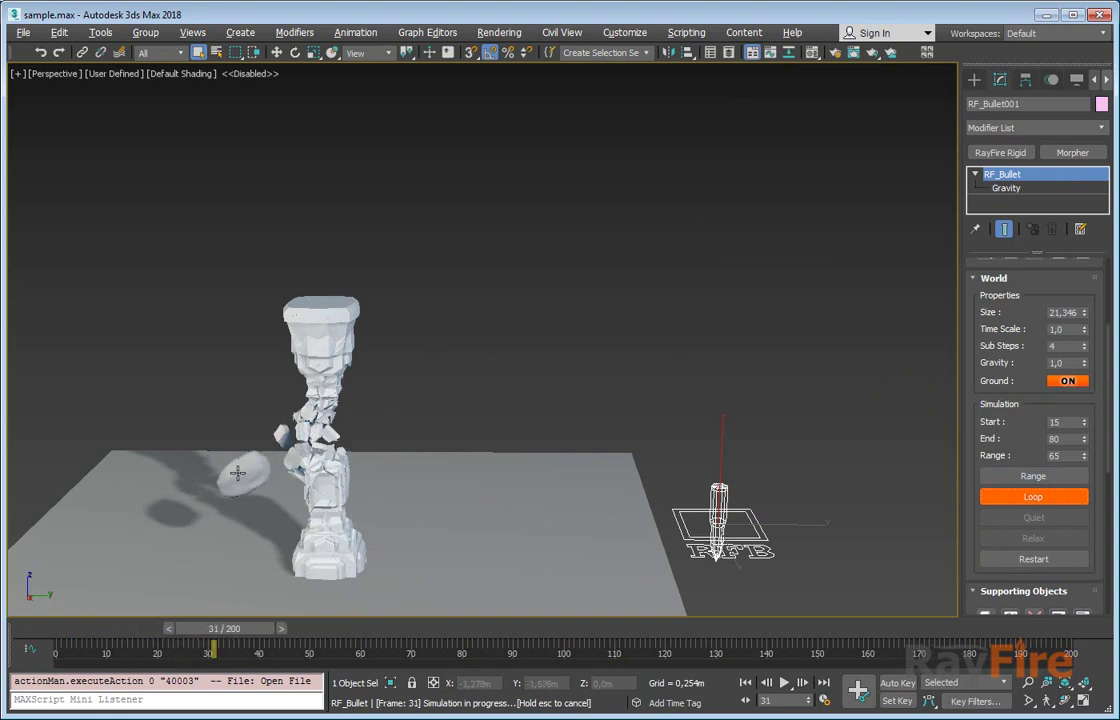
scroll(202, 550, "up", 5)
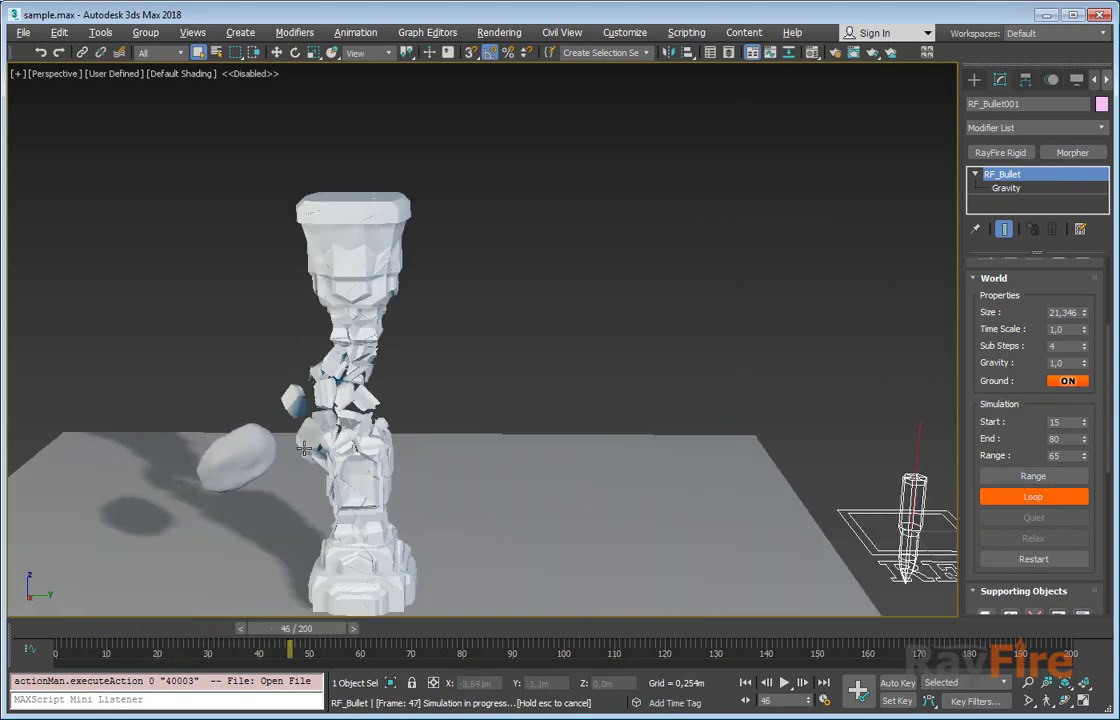
middle_click_drag(542, 378, 456, 490, "alt")
scroll(530, 345, "up", 5)
middle_click_drag(530, 345, 514, 392)
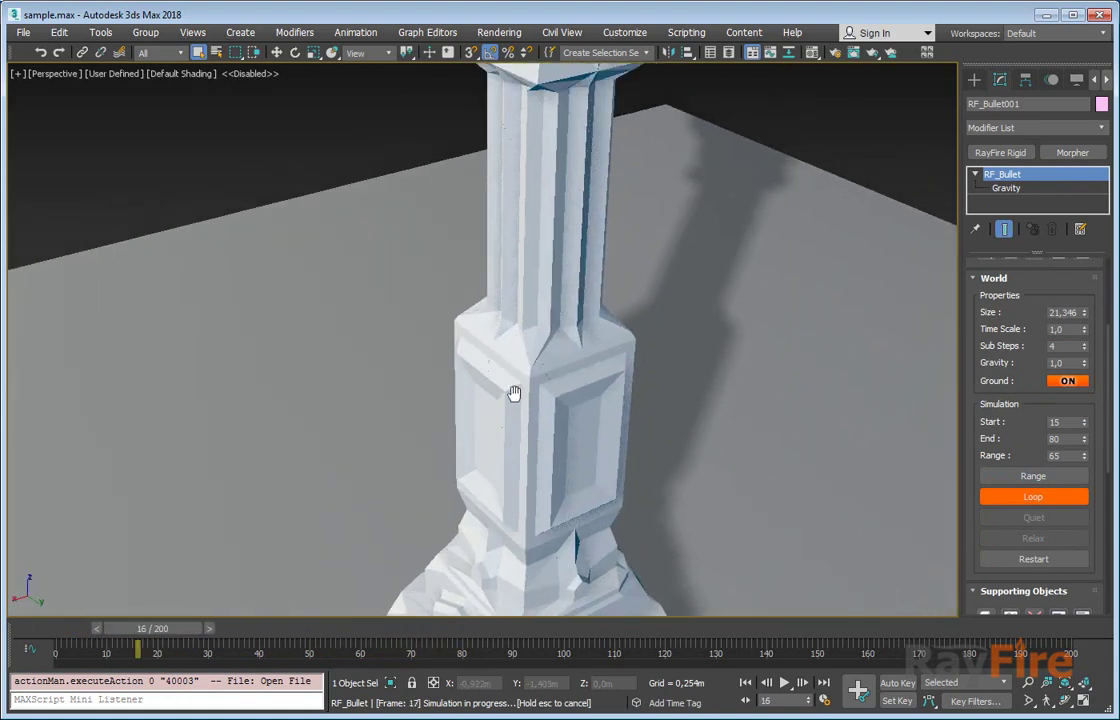
scroll(514, 393, "down", 2)
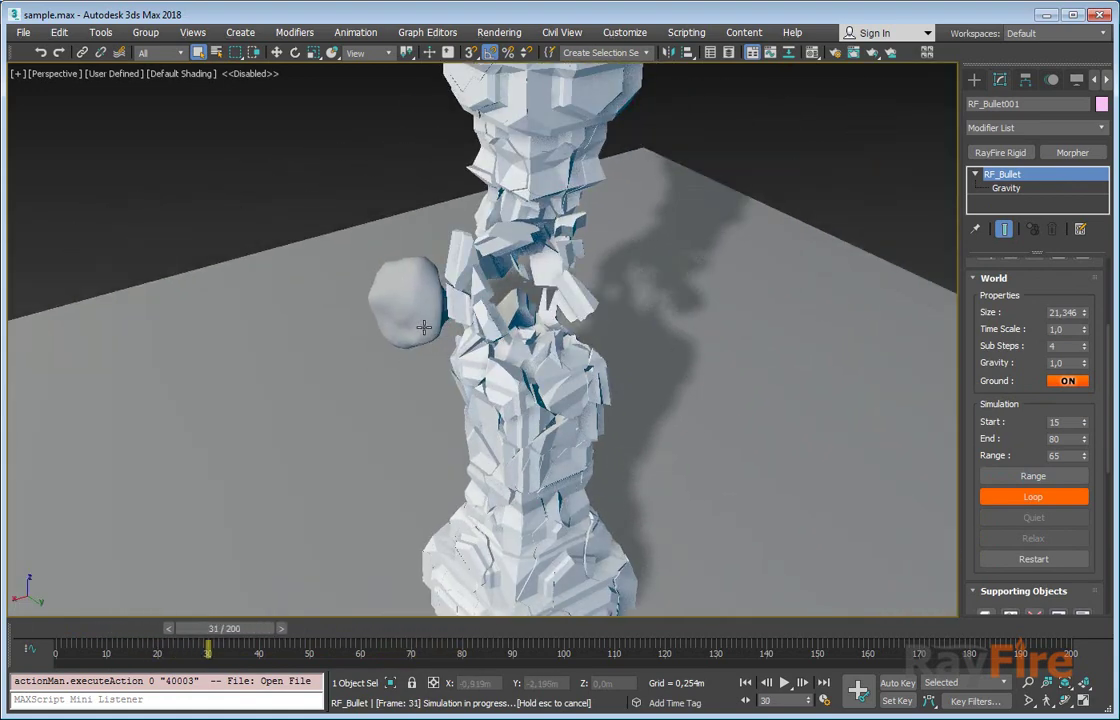
Step: Check the moving rock's RayFire Rigid settings and stop the looped simulation at frame 25
left_click(403, 303)
middle_click_drag(395, 388, 580, 393, "alt")
scroll(585, 430, "down", 3)
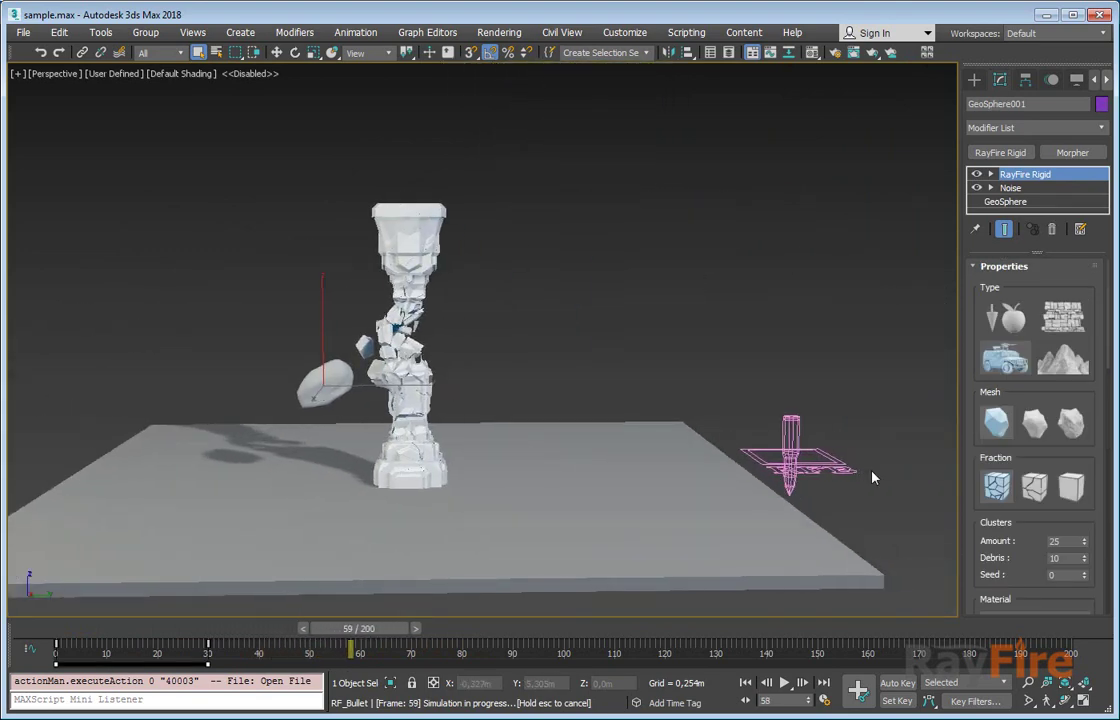
left_click(790, 450)
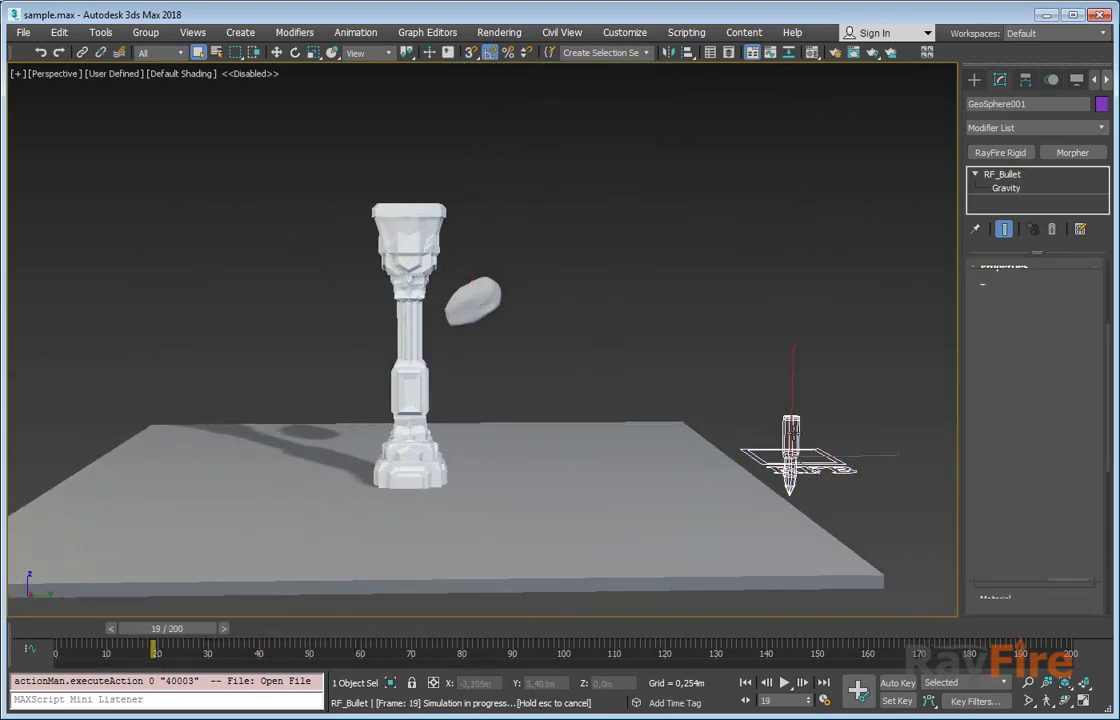
left_click(1034, 498)
Step: Review the rock's RayFire Rigid type options and set the column's type to Static
left_click(360, 367)
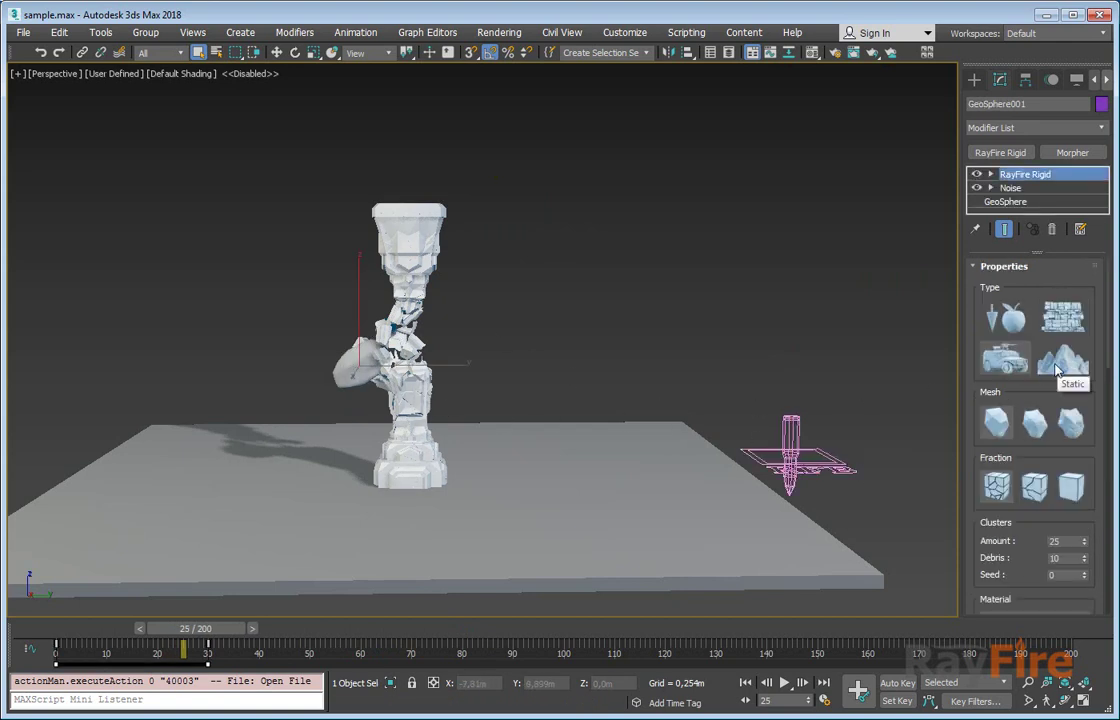
middle_click_drag(491, 390, 493, 396, "alt")
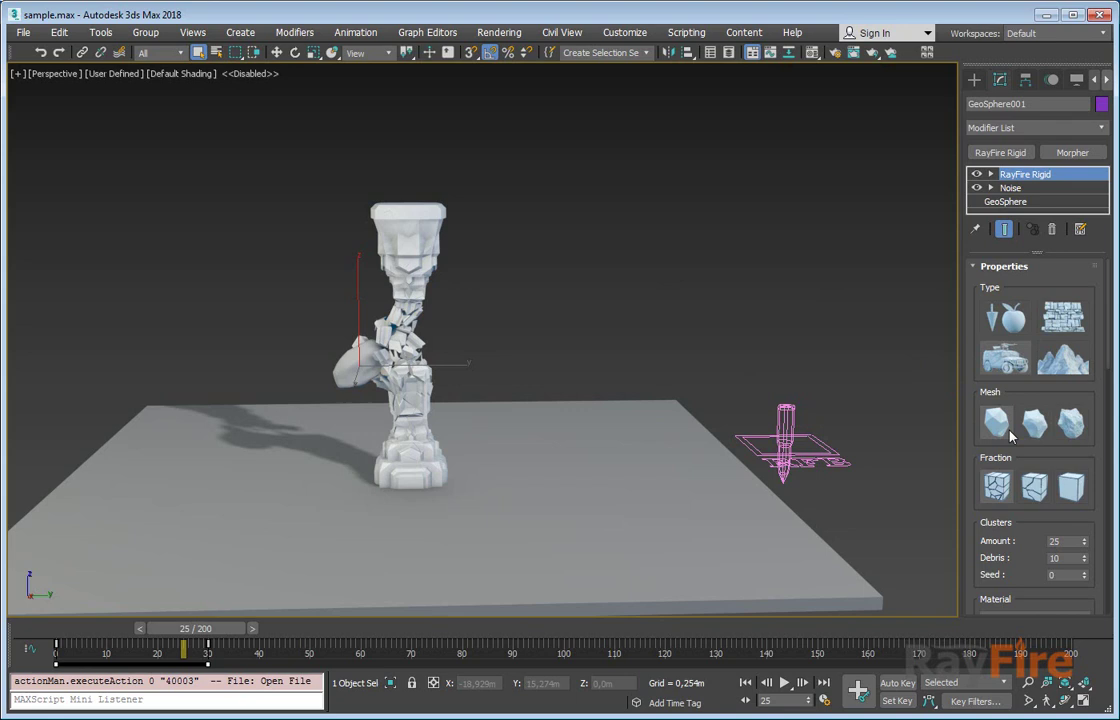
left_click(790, 415)
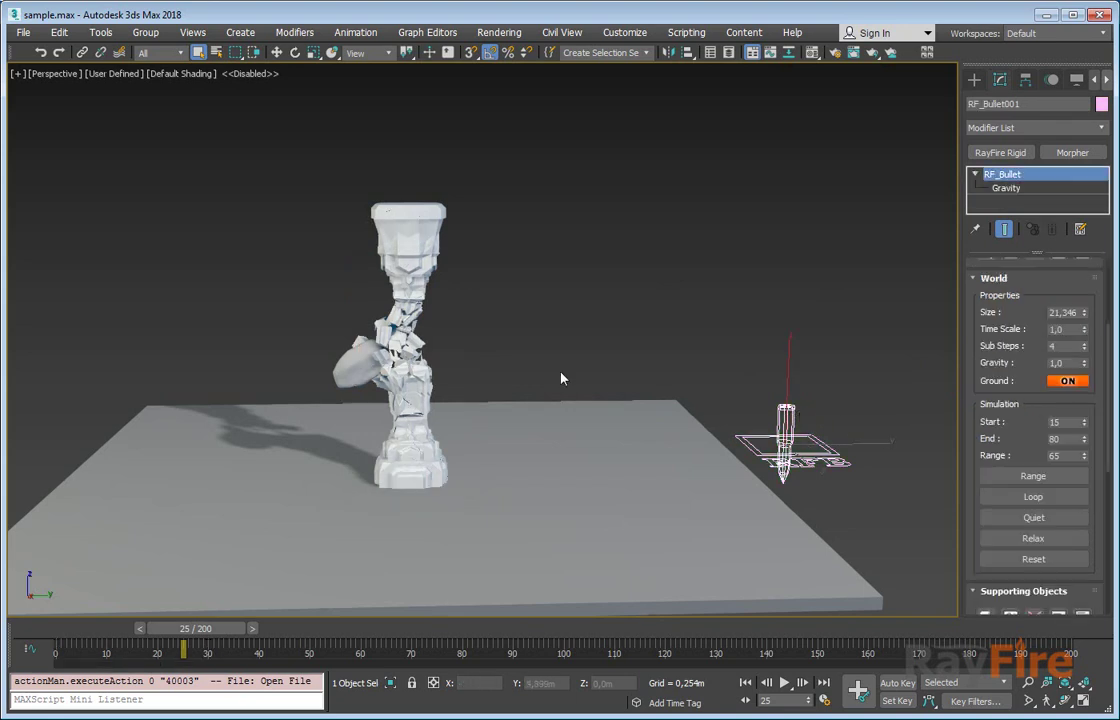
left_click(406, 231)
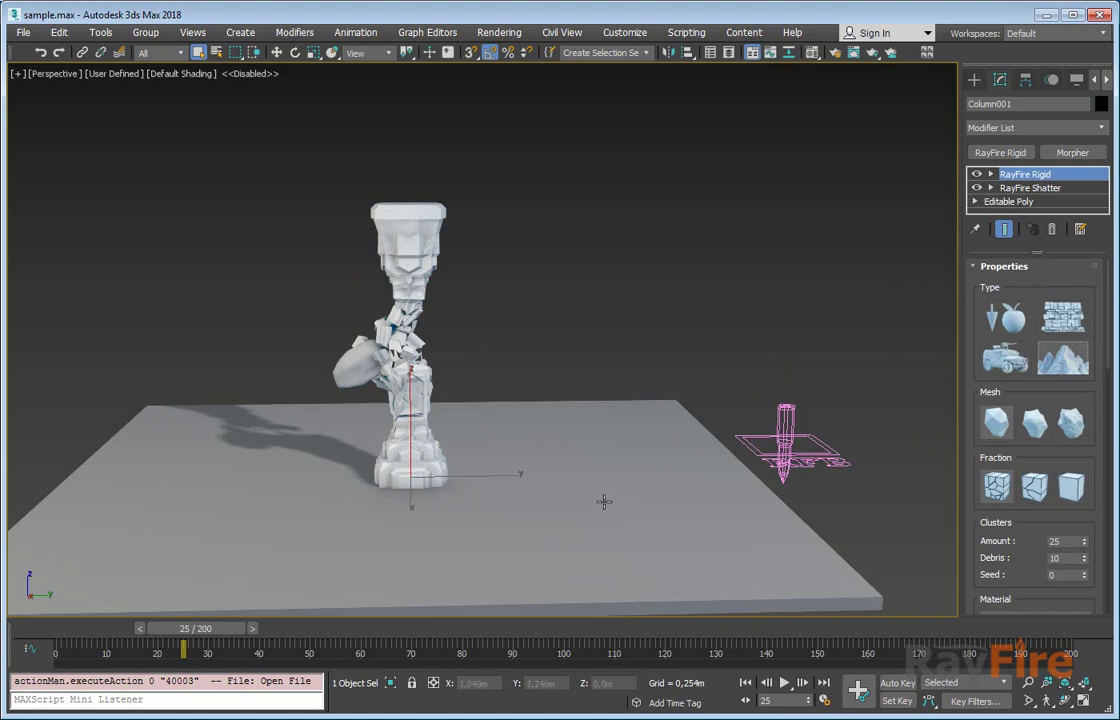
Step: Reset the RF_Bullet simulation to restore the column to its unbroken state
scroll(413, 455, "up", 5)
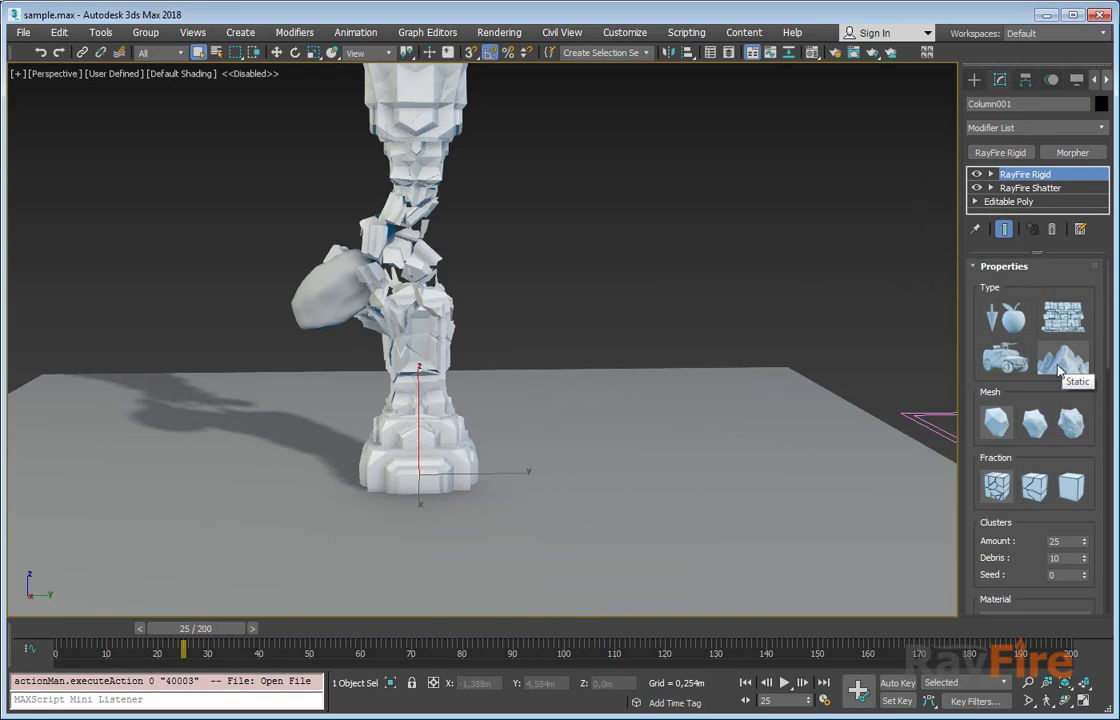
middle_click_drag(568, 326, 556, 380)
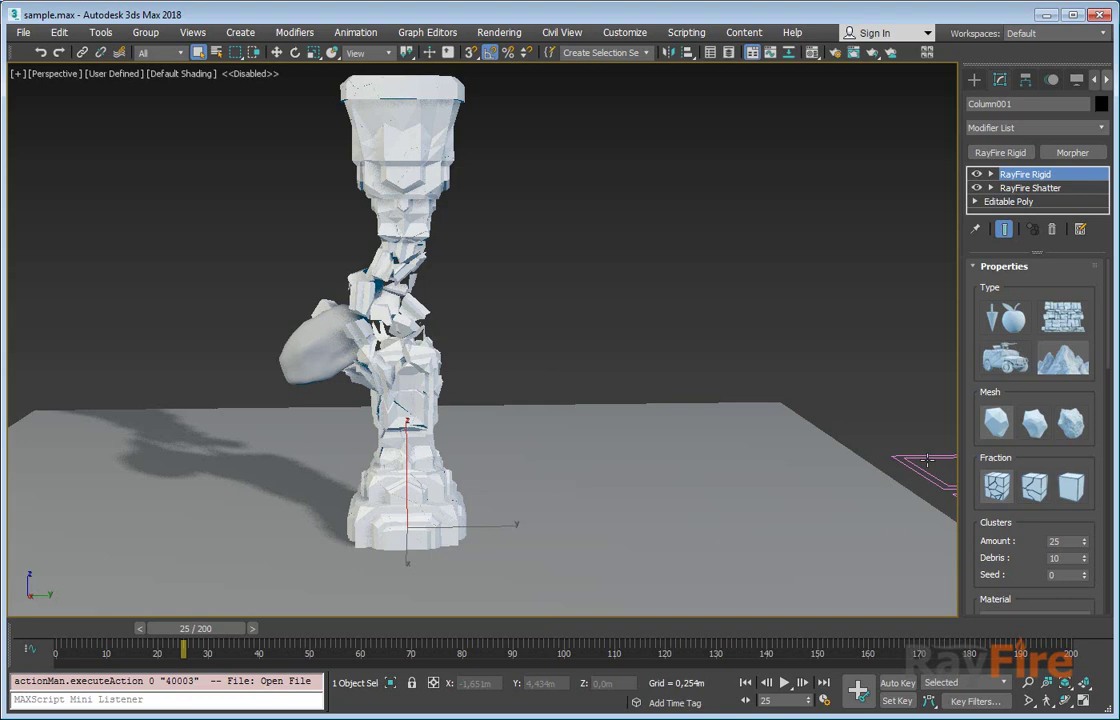
left_click(925, 461)
left_click(1033, 559)
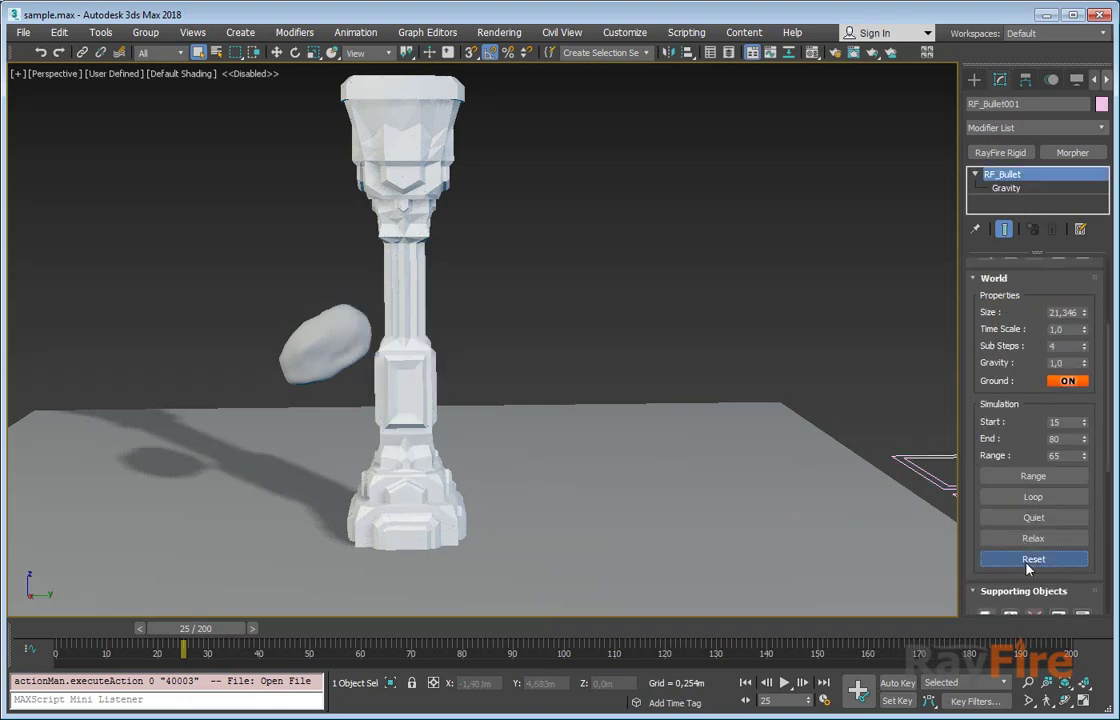
Step: Examine the column's RayFire Rigid mesh, fraction, cluster and material properties alongside a close-up of its upper part
left_click(414, 192)
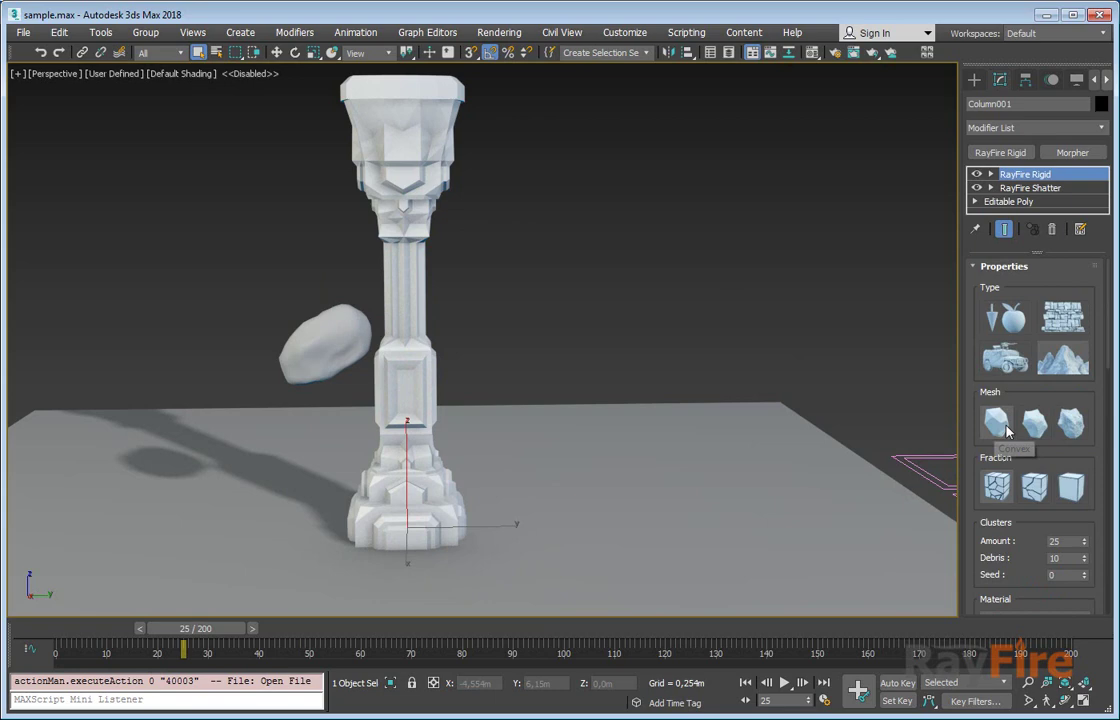
middle_click_drag(627, 280, 635, 350)
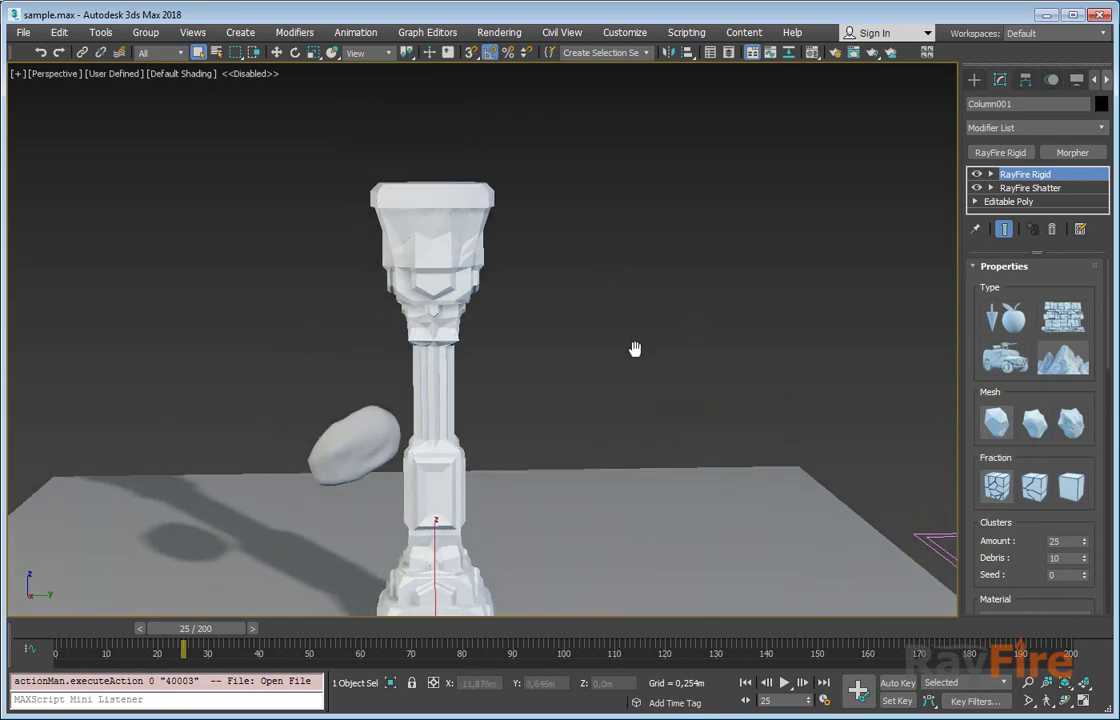
scroll(603, 357, "up", 3)
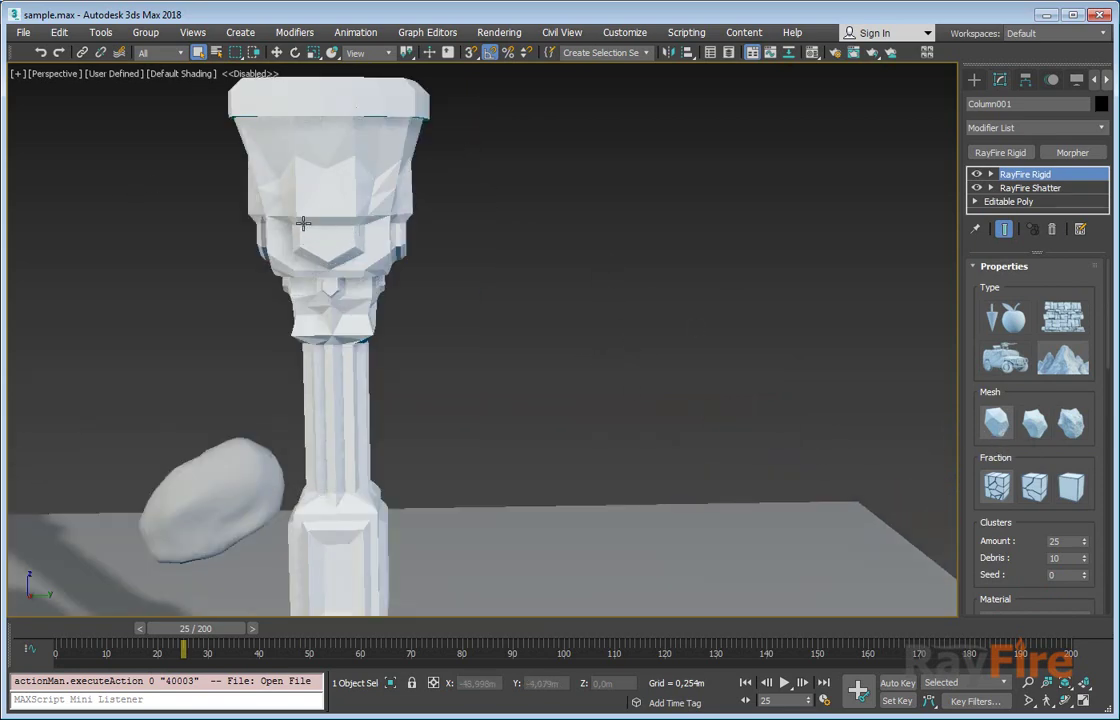
middle_click_drag(339, 289, 354, 265)
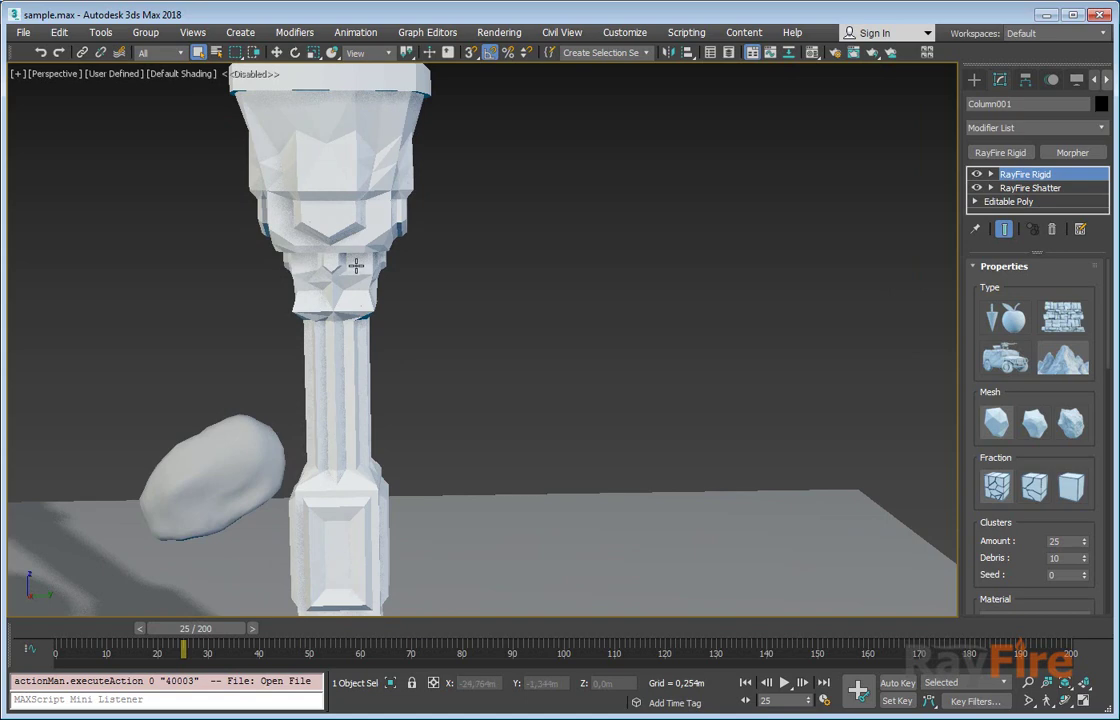
left_click_drag(972, 388, 969, 362)
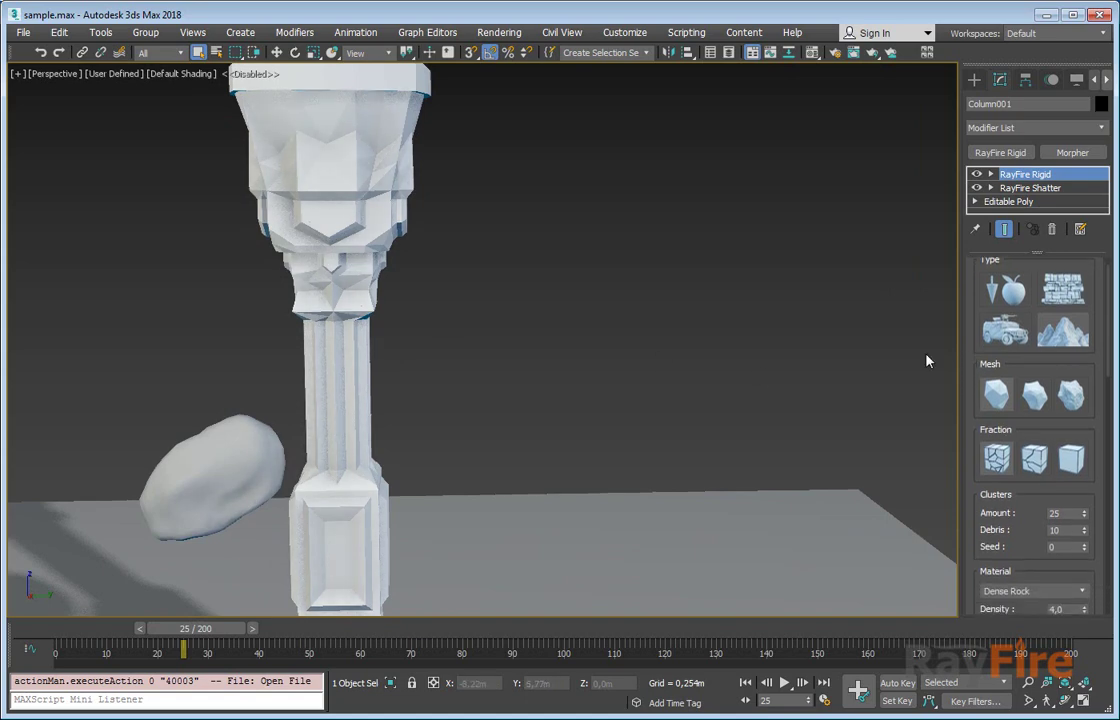
middle_click_drag(388, 188, 408, 236)
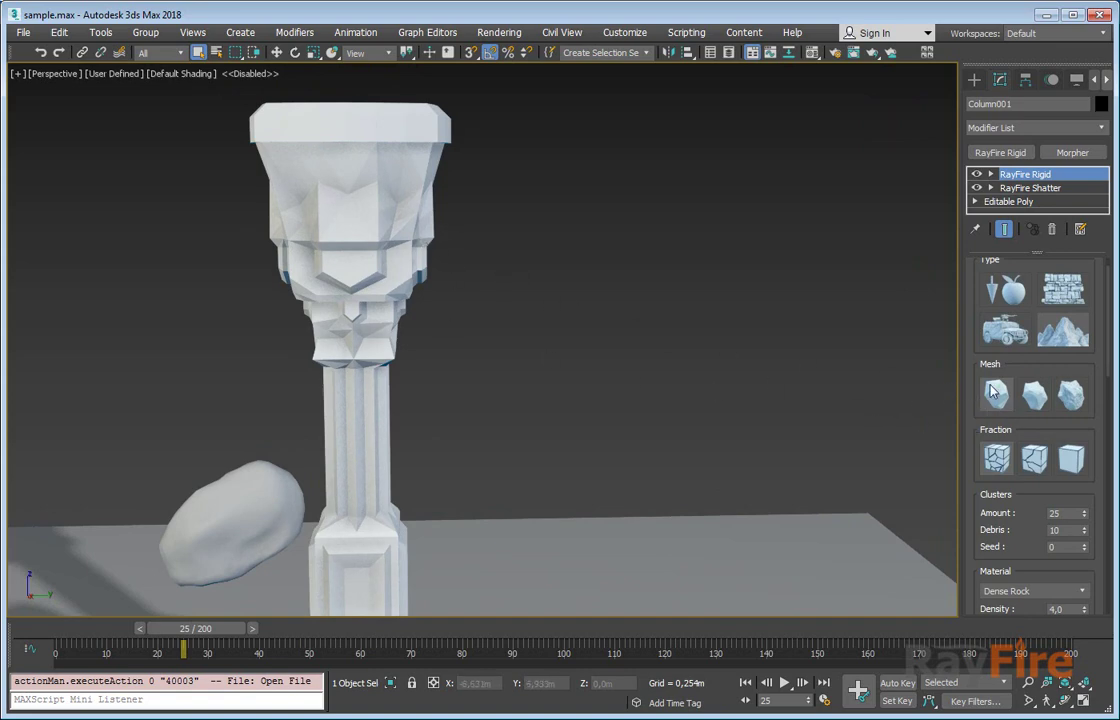
left_click_drag(972, 357, 977, 407)
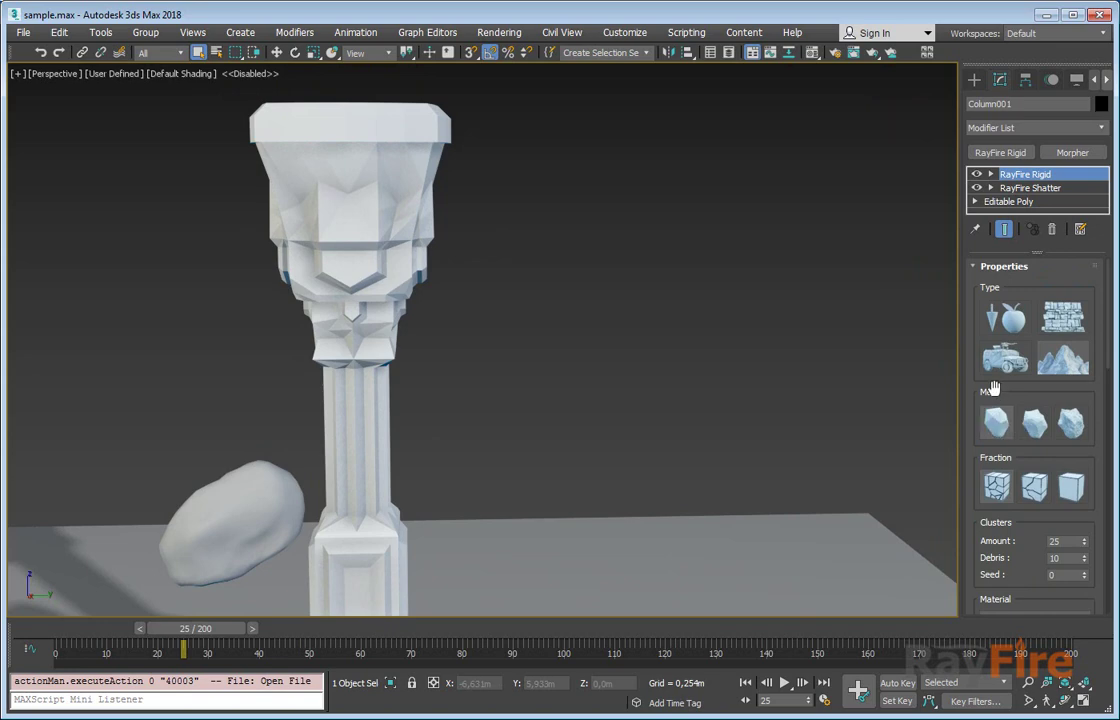
Step: Try another collision mesh option for the column, compare it with High Poly, and return the mesh to Convex
left_click_drag(994, 396, 951, 280)
left_click(1033, 333)
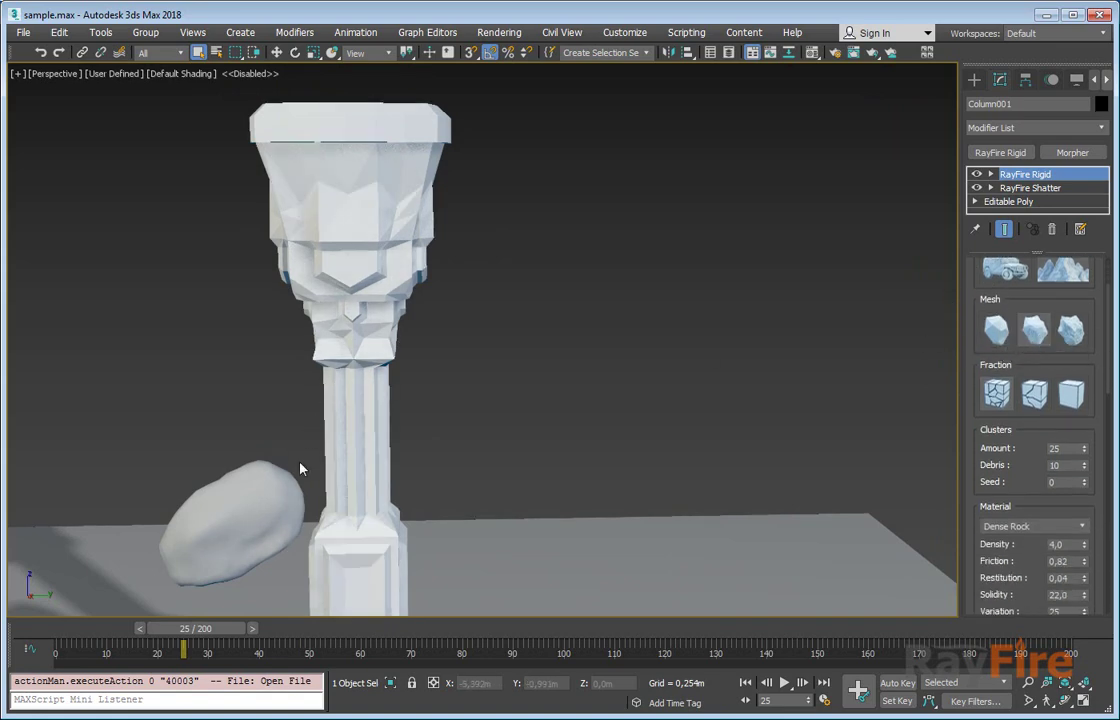
middle_click_drag(465, 467, 429, 405)
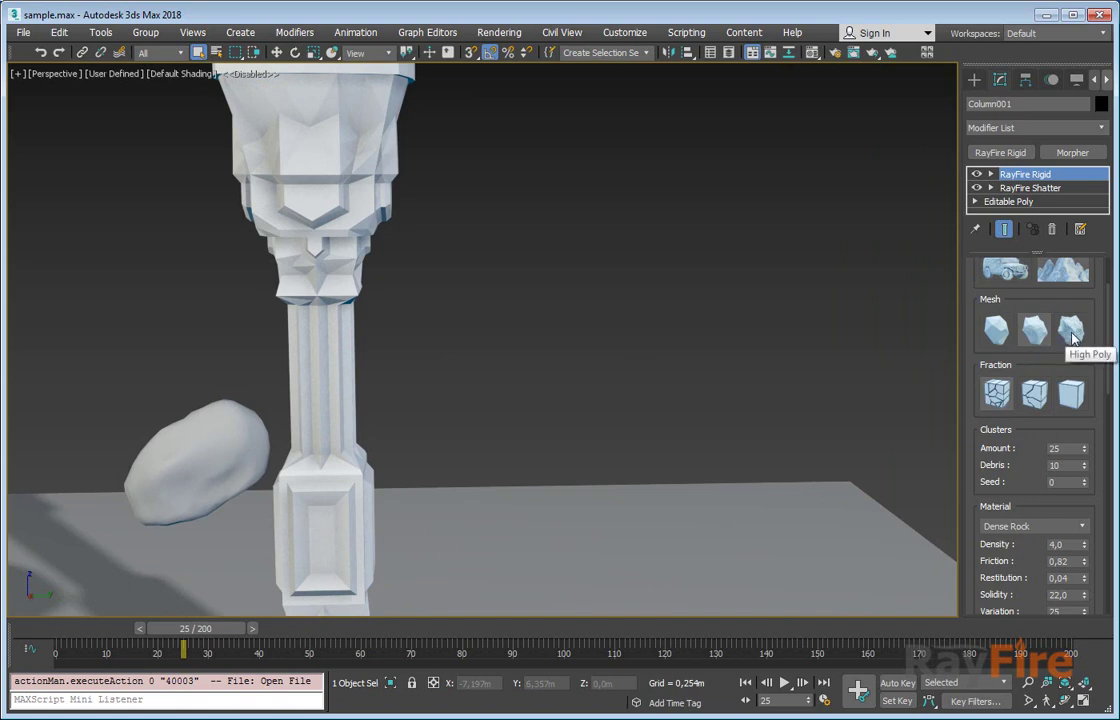
scroll(1029, 298, "up", 1)
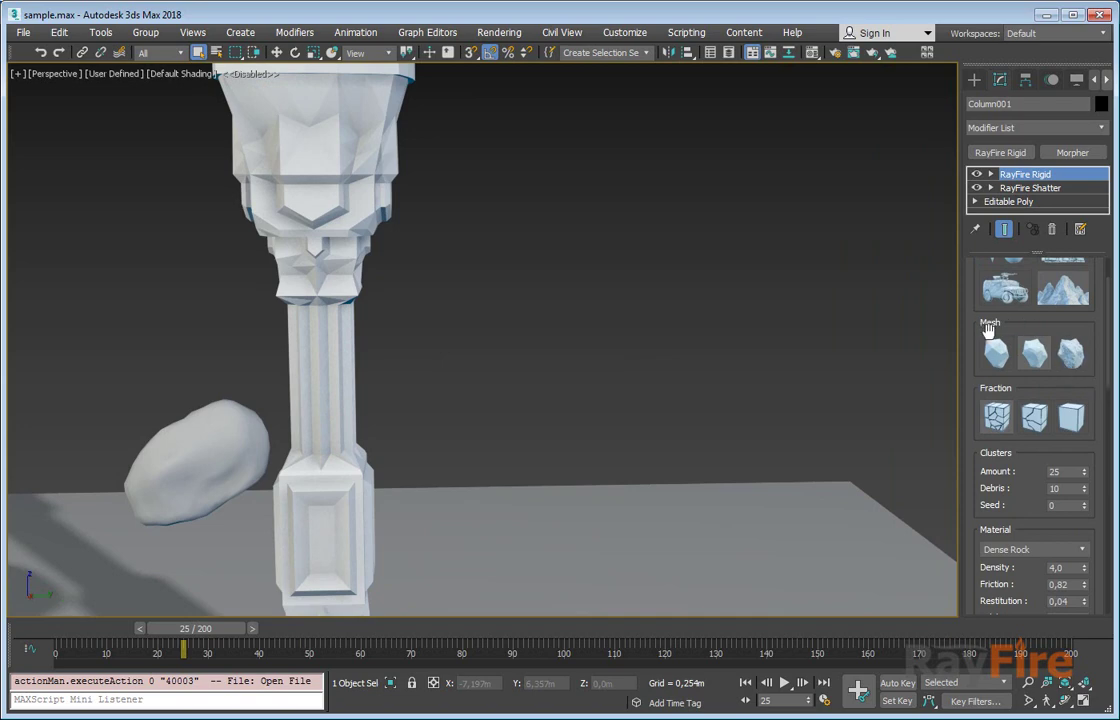
scroll(990, 327, "up", 3)
middle_click_drag(387, 365, 480, 385)
scroll(458, 316, "down", 3)
middle_click_drag(458, 316, 425, 215, "alt")
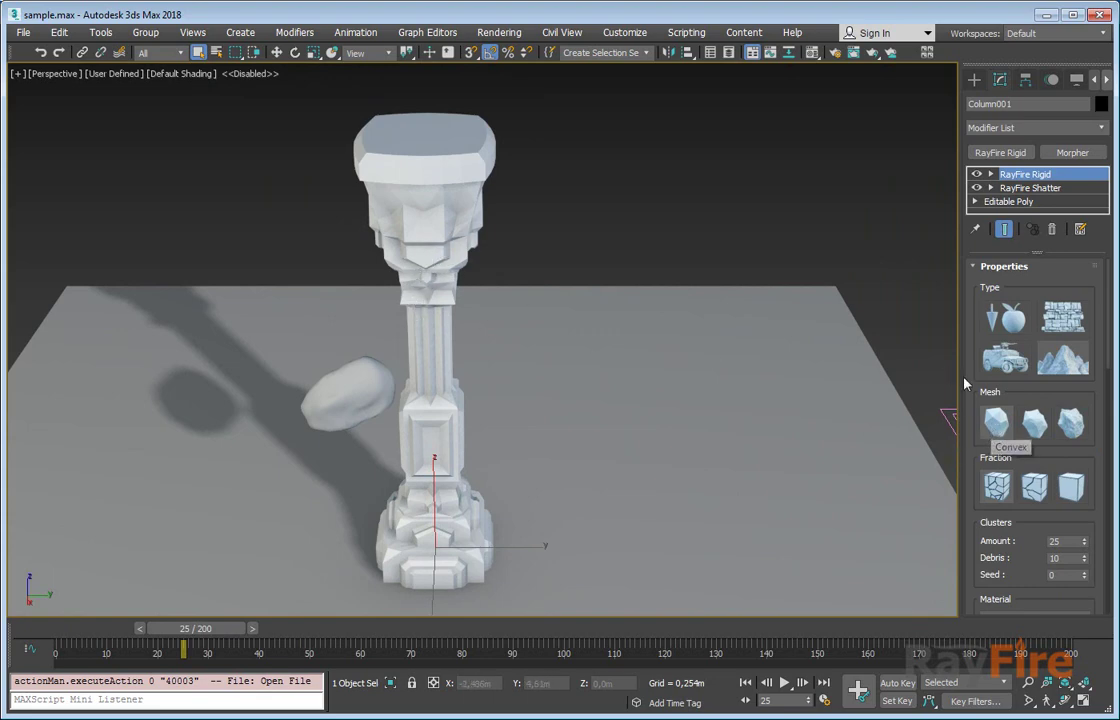
Step: Review the column's fraction, cluster and material properties and set its RayFire Rigid type to Dynamic
scroll(975, 378, "down", 3)
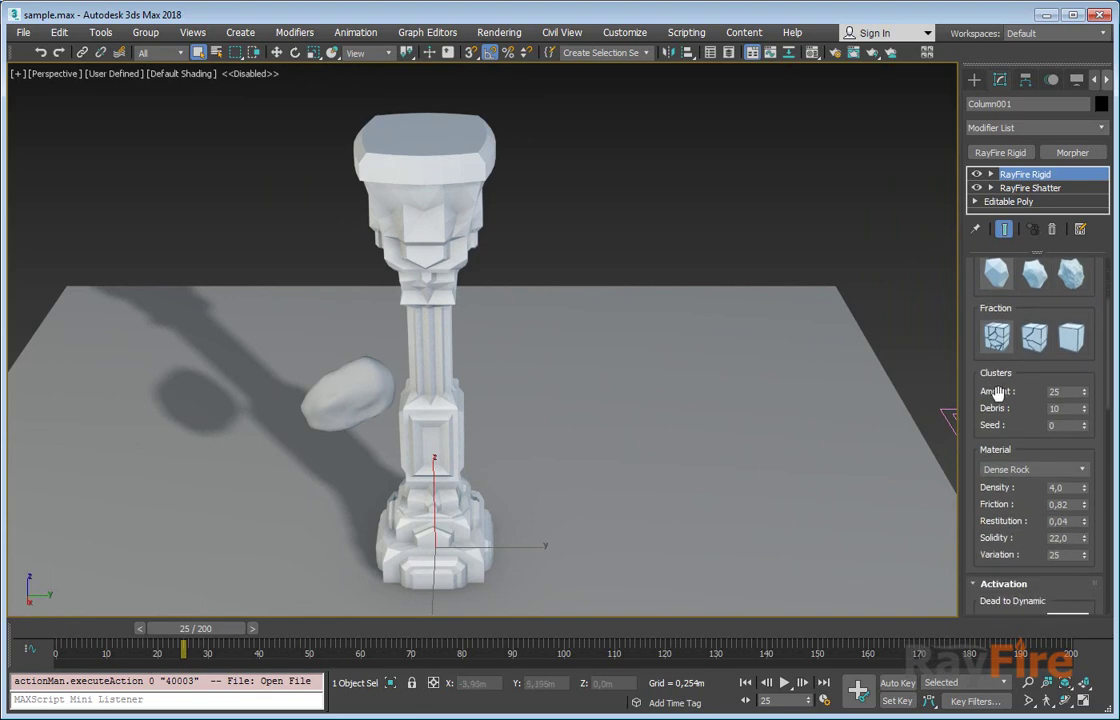
scroll(1000, 372, "up", 2)
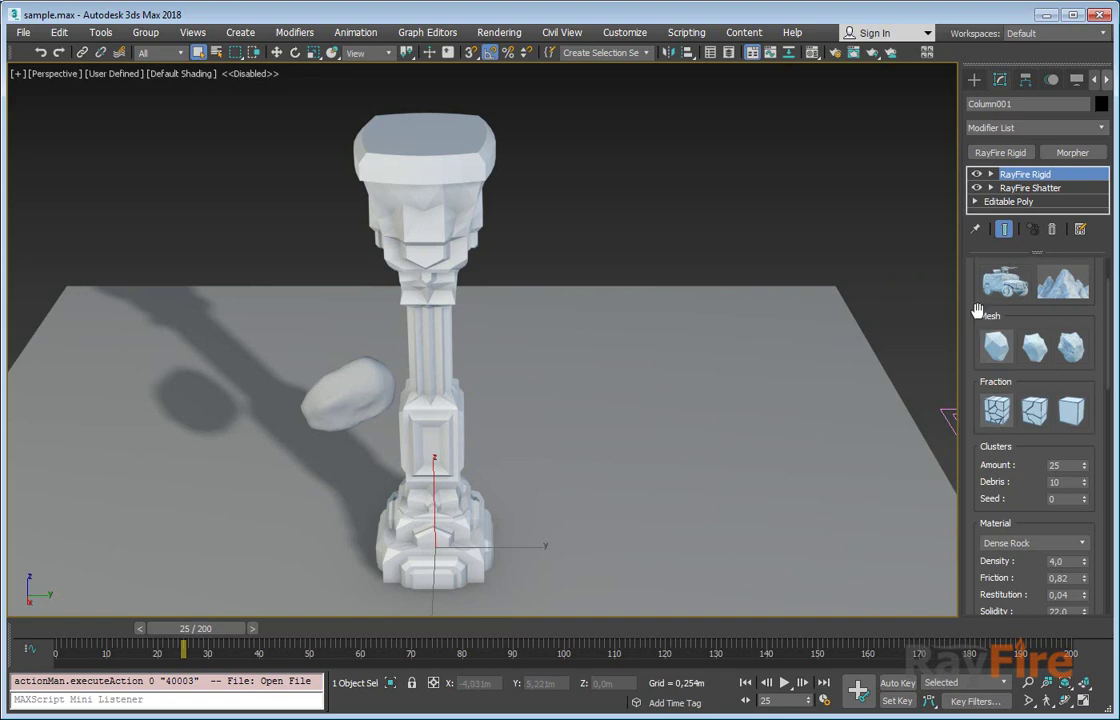
scroll(977, 313, "up", 3)
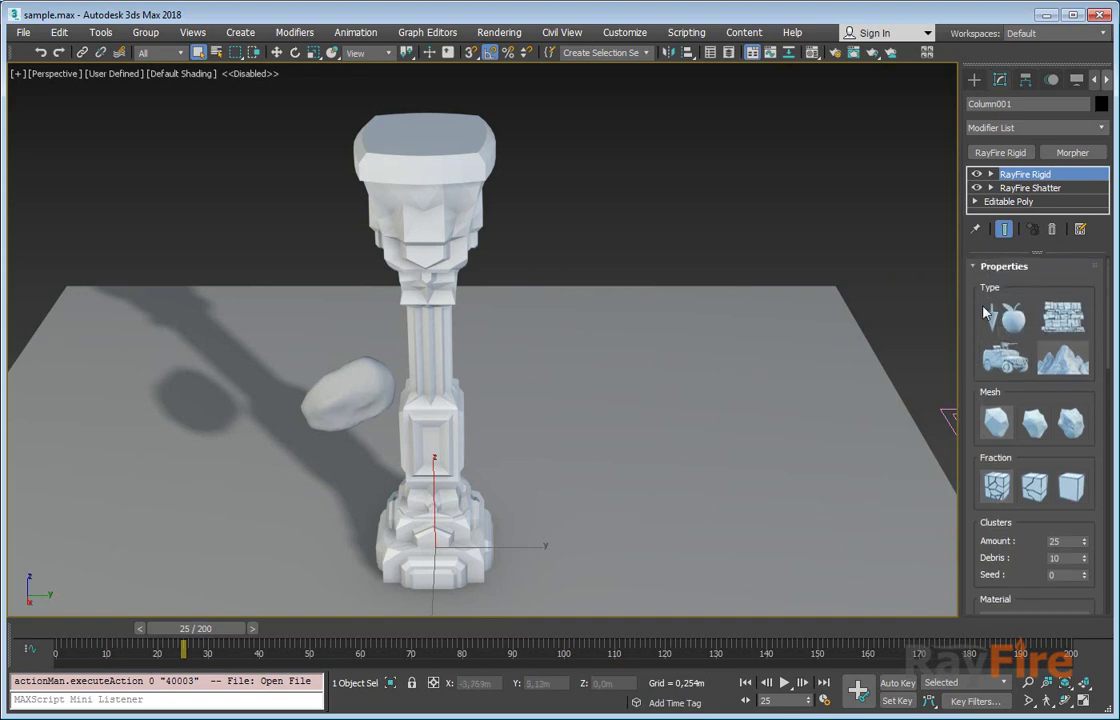
left_click(1003, 318)
scroll(993, 510, "down", 4)
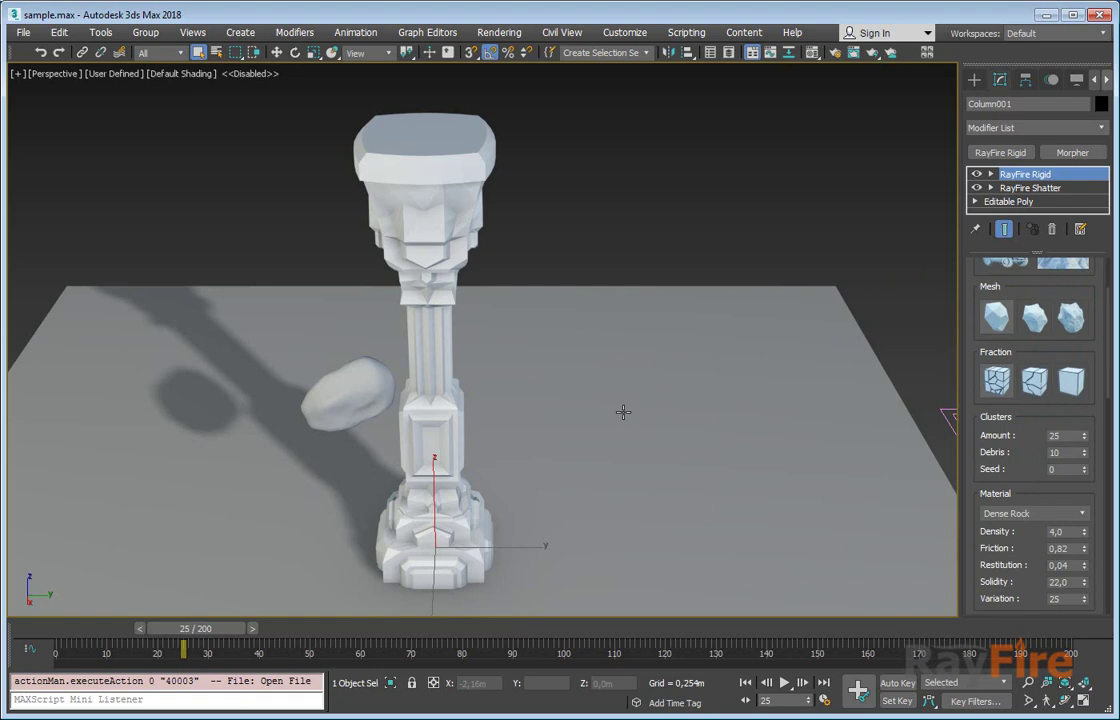
Step: Run the RF_Bullet range simulation from frame 15 to 80 and inspect the collapsed column fragments
left_click(943, 419)
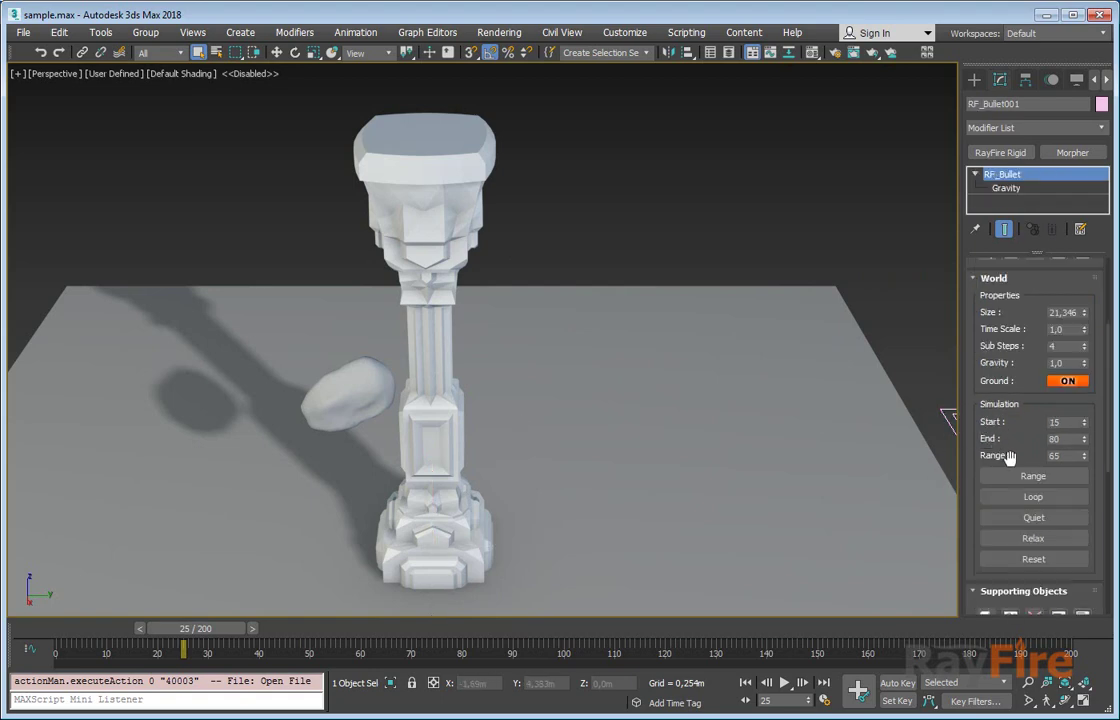
left_click(1018, 484)
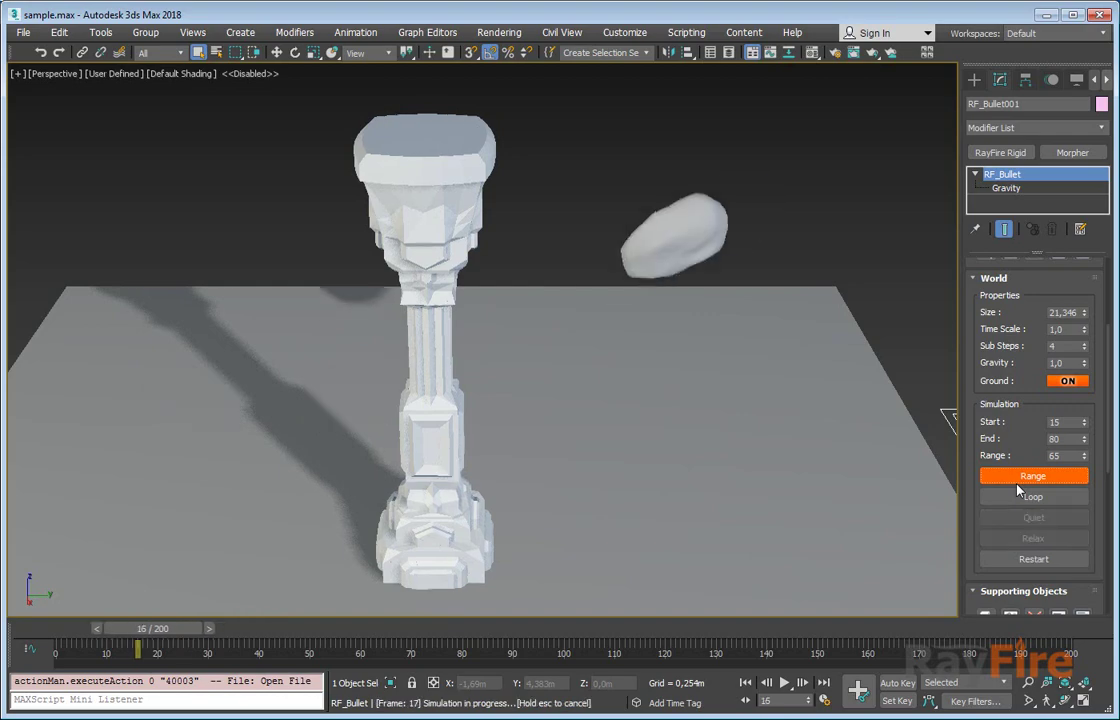
middle_click_drag(402, 432, 415, 331)
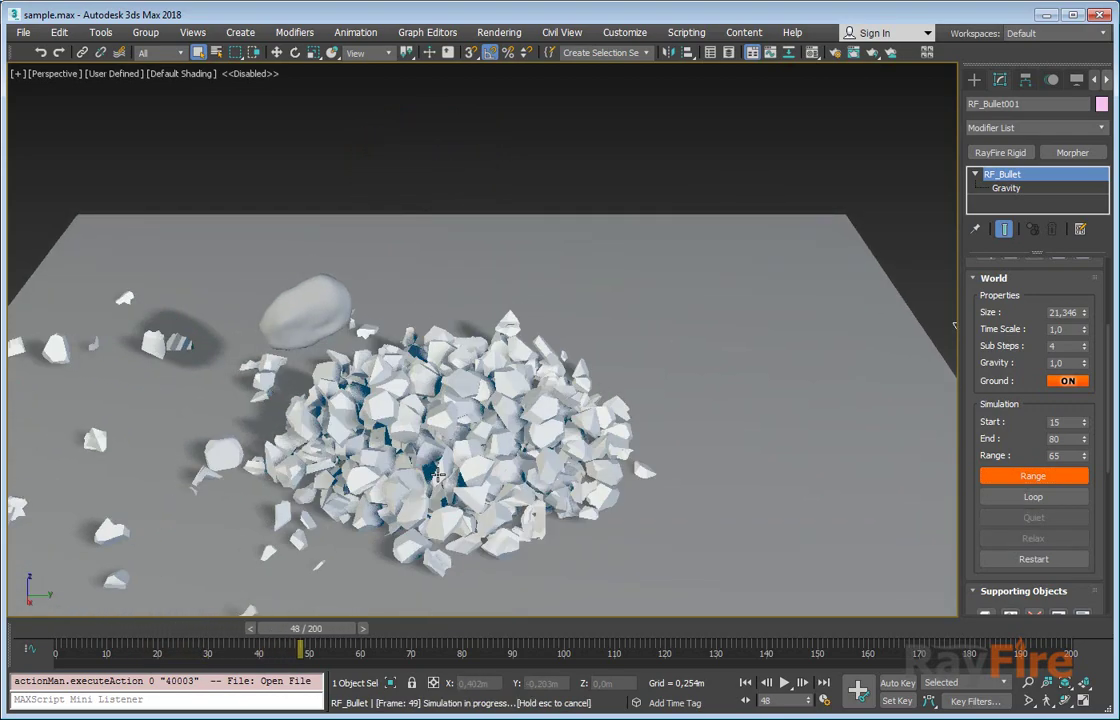
middle_click_drag(490, 355, 448, 308, "alt")
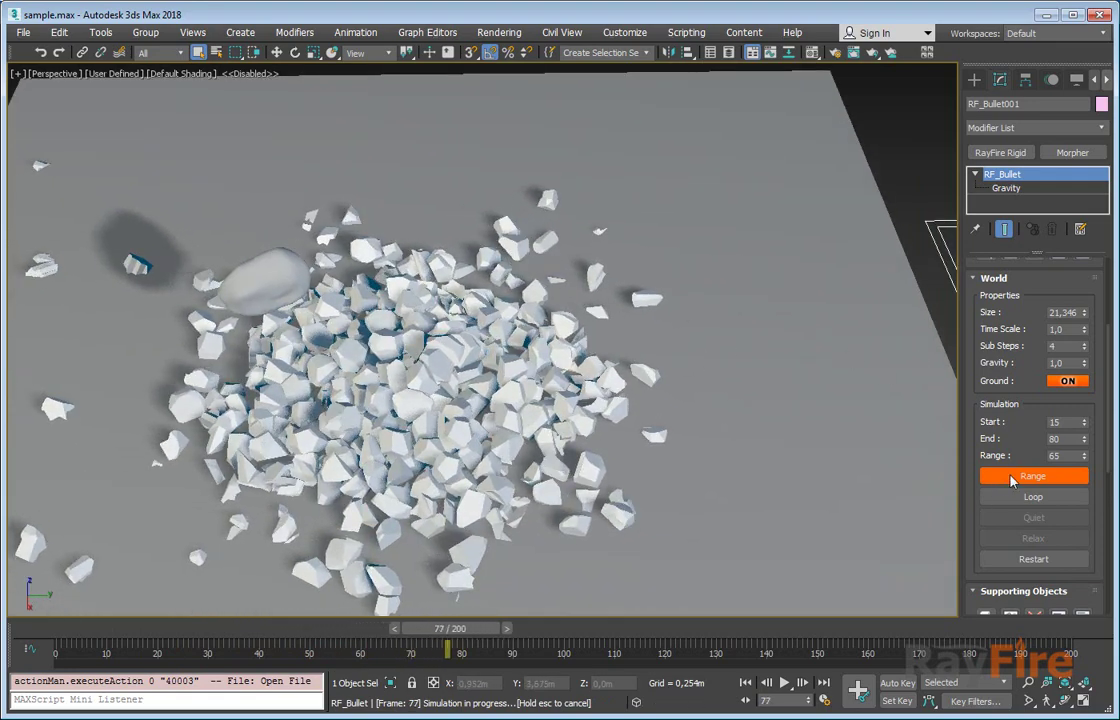
middle_click_drag(675, 338, 858, 318, "alt")
Step: Set the column's Fraction option to Clusters and move the timeline back to frame 2
left_click(388, 360)
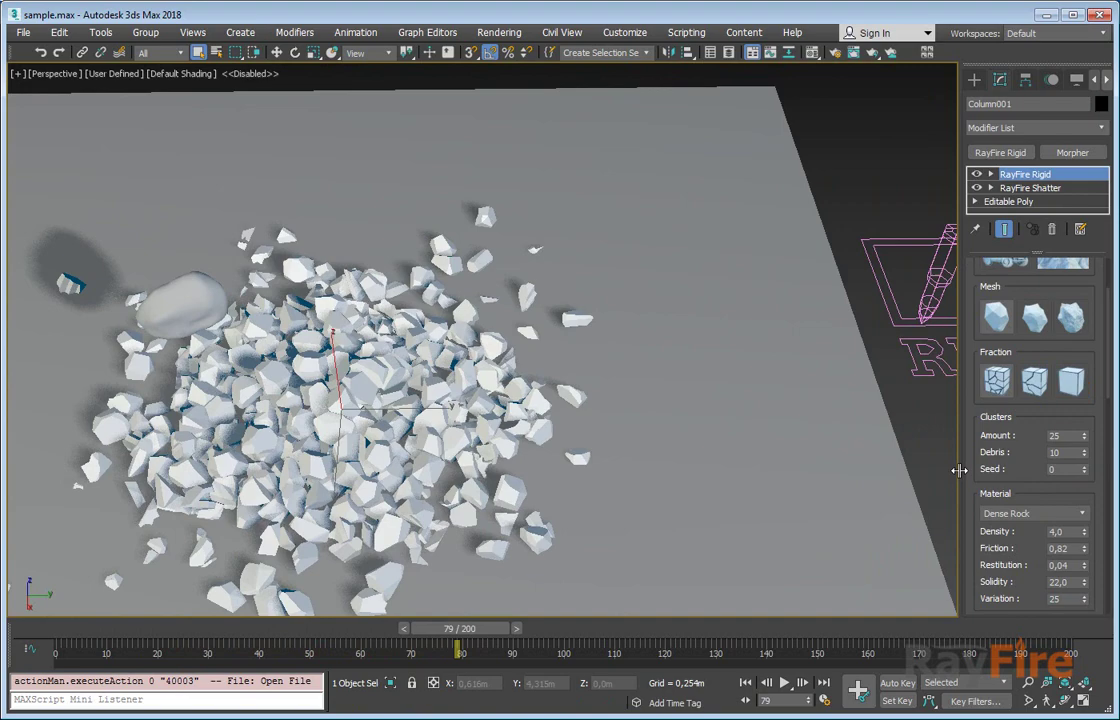
scroll(993, 455, "up", 1)
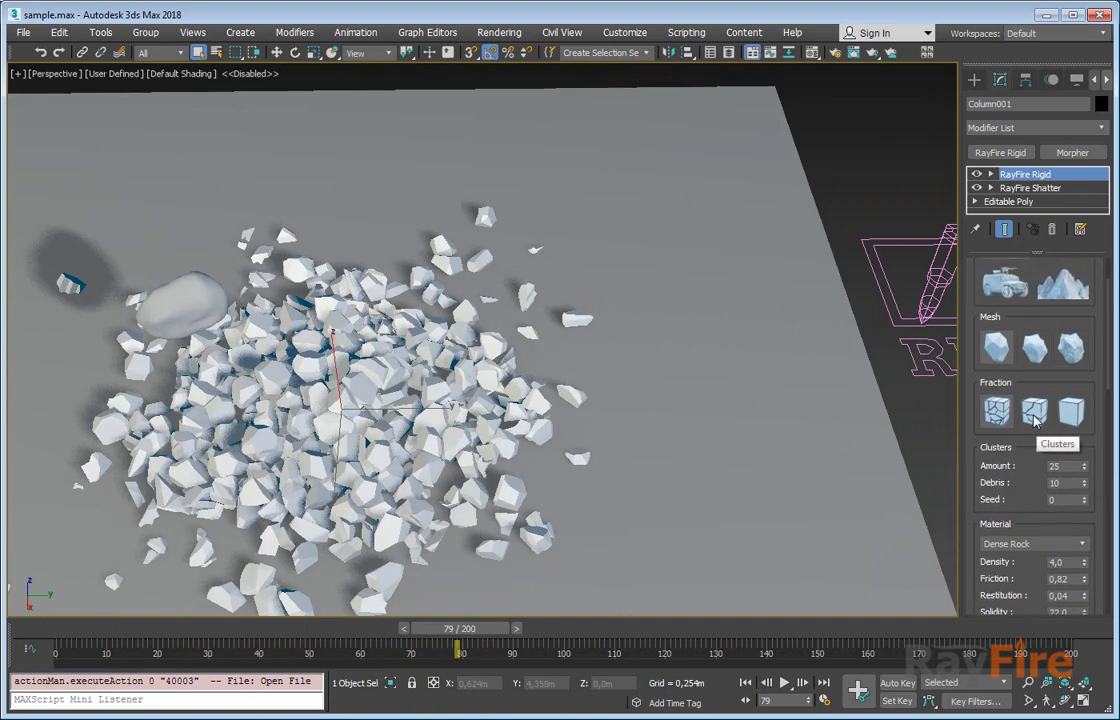
left_click(1033, 412)
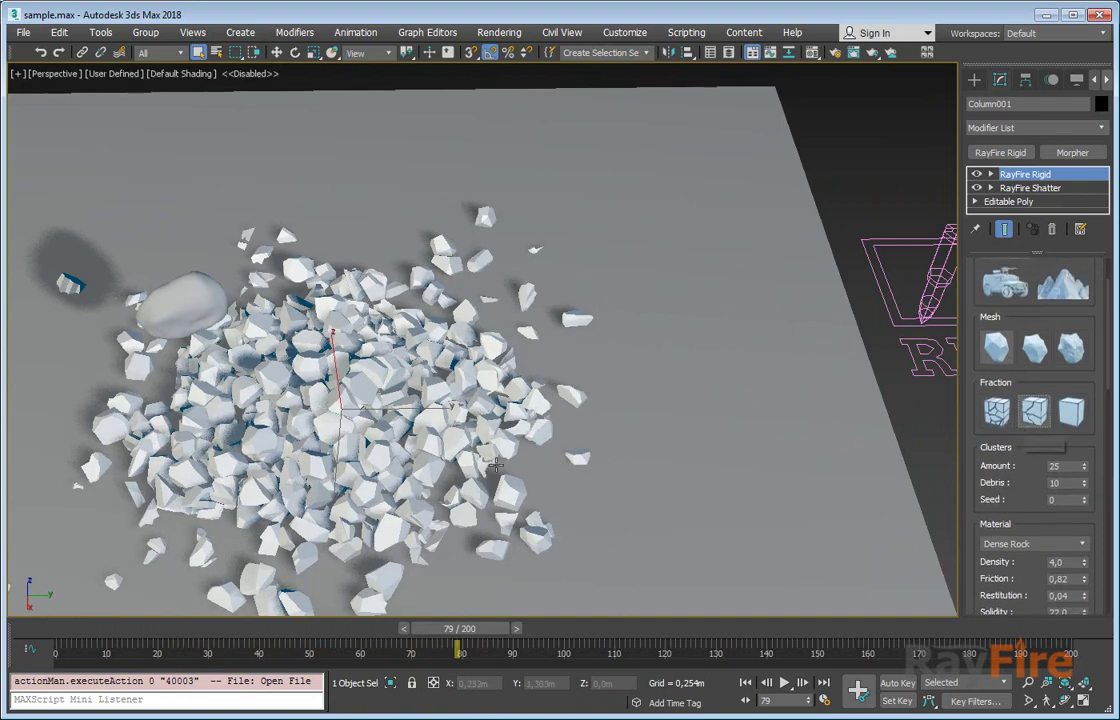
left_click_drag(446, 631, 72, 598)
middle_click_drag(328, 285, 392, 189)
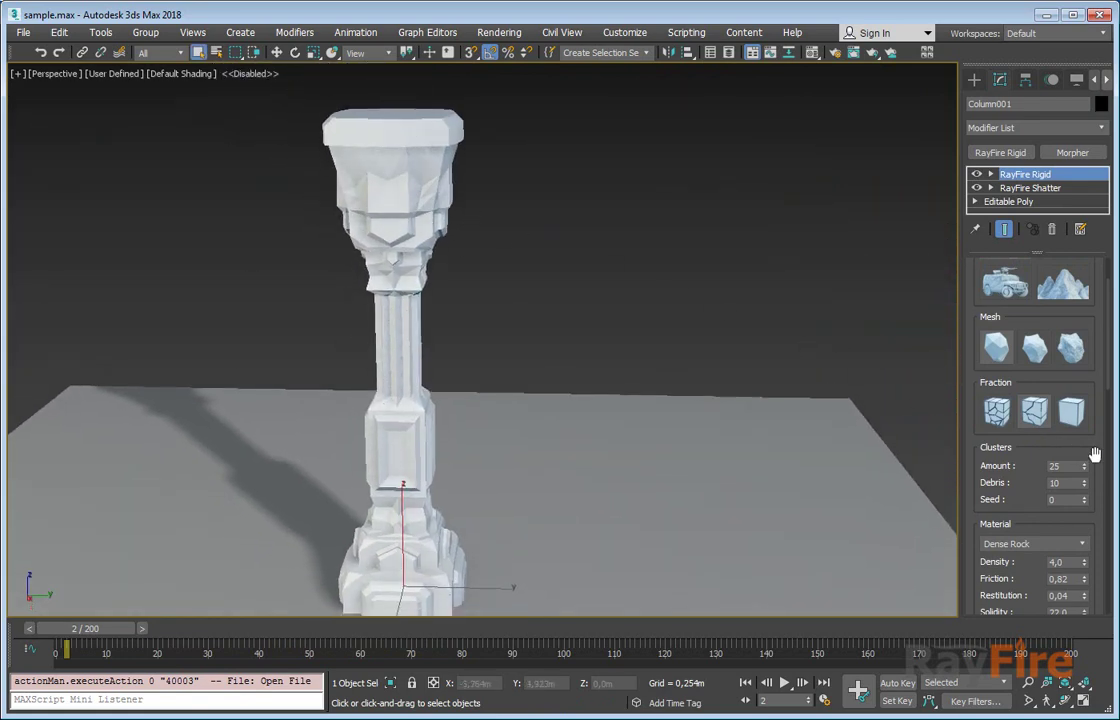
Step: Set the column's cluster debris to 0 and its cluster amount to 10
left_click_drag(1027, 467, 1013, 450)
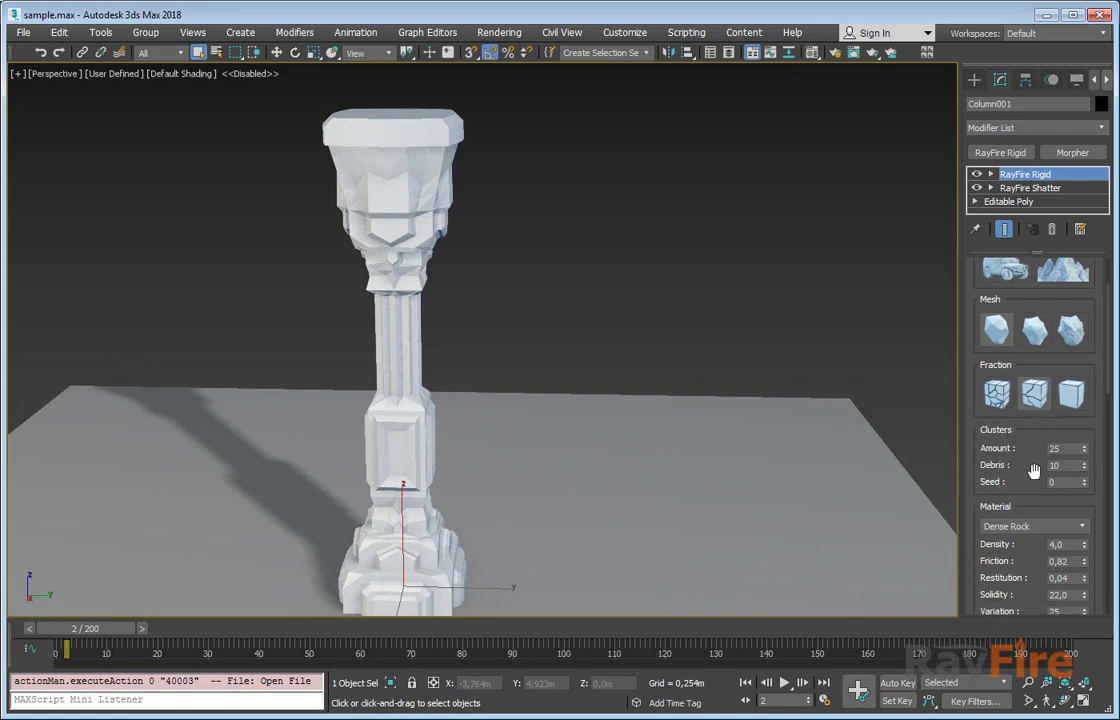
left_click(1069, 449)
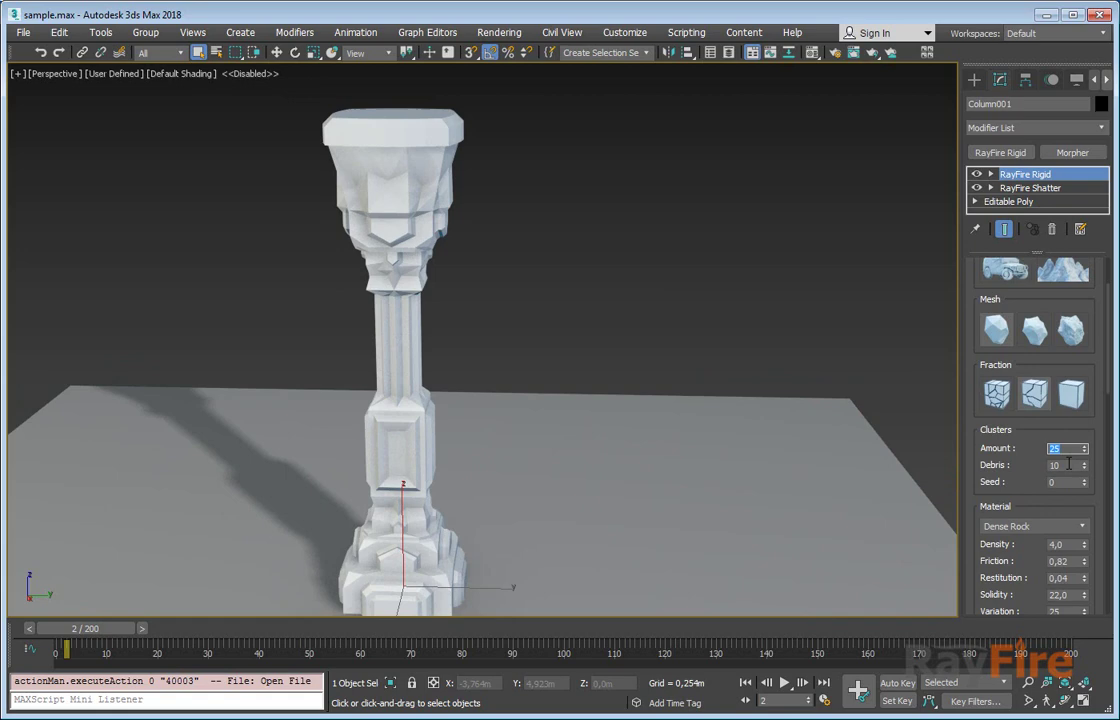
left_click(1069, 464)
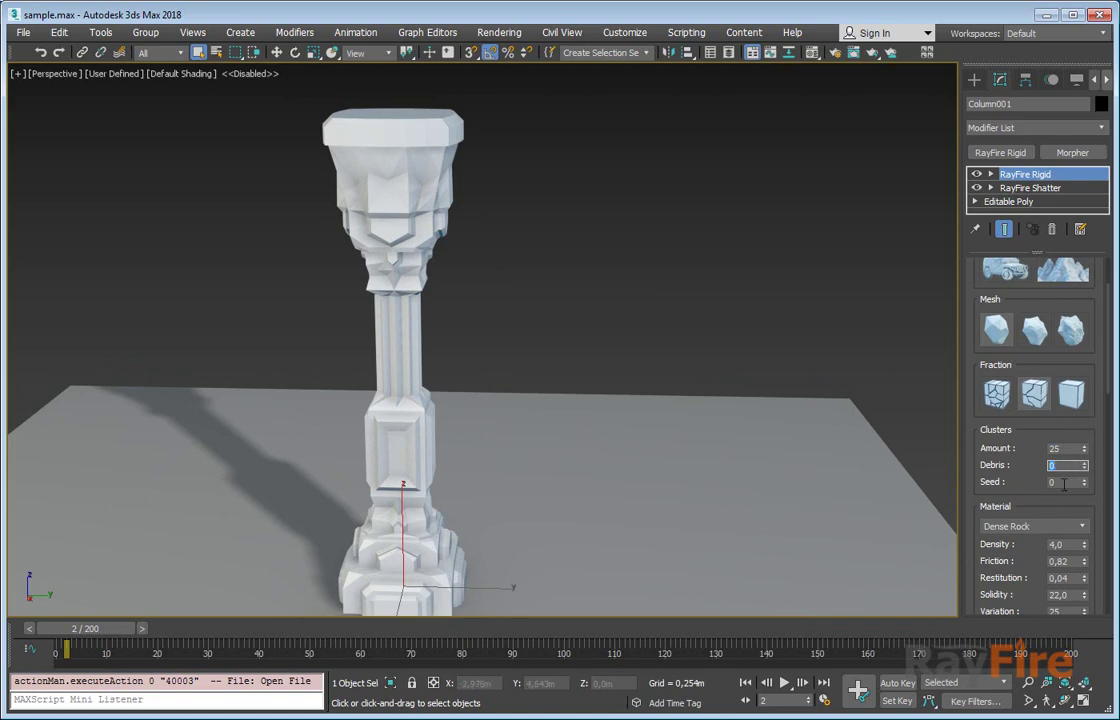
middle_click_drag(398, 315, 416, 280)
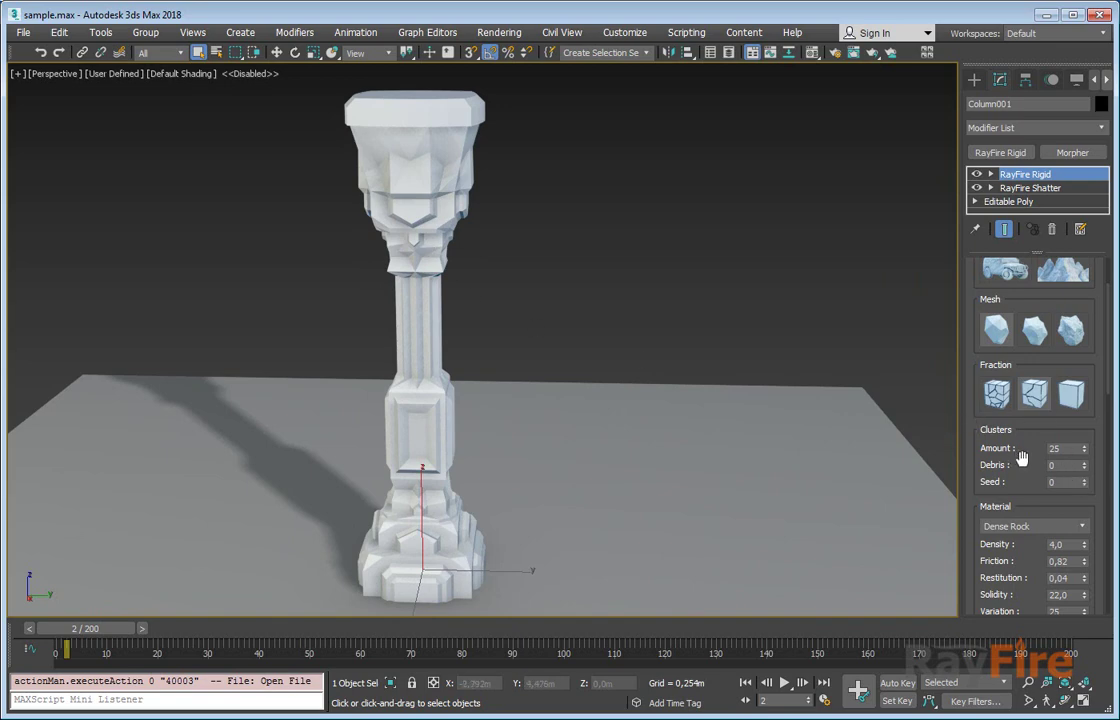
double_click(1066, 449)
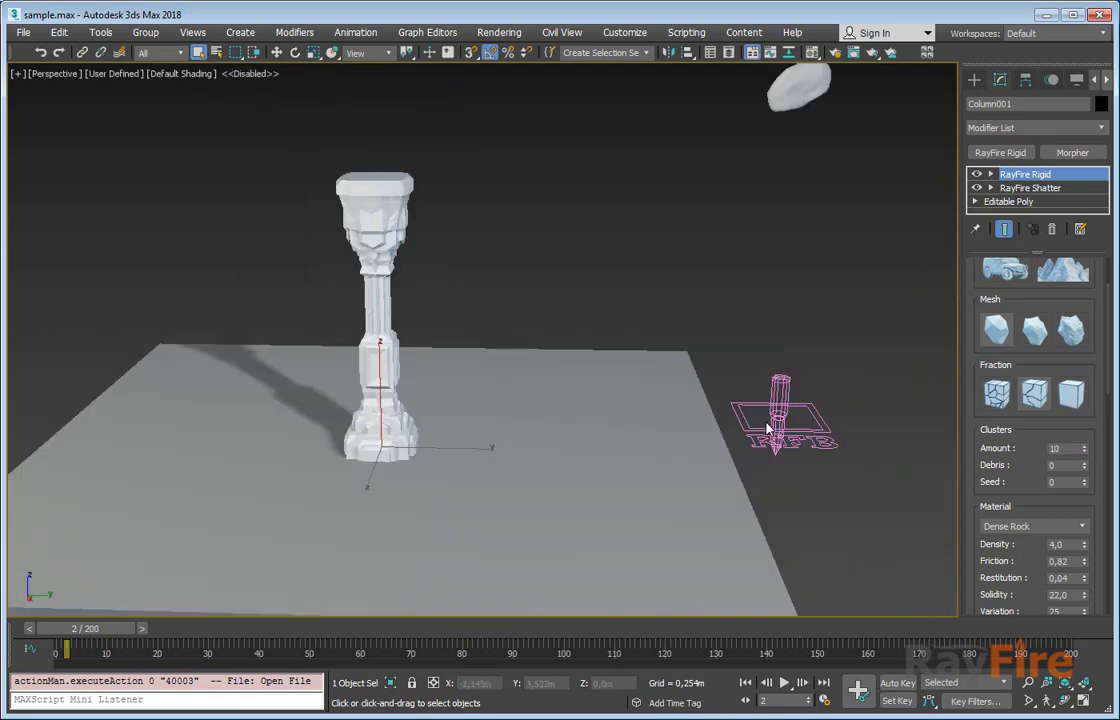
Step: Start the looped simulation on the RF_Bullet helper to preview the column breaking into clusters
left_click(778, 405)
left_click(1033, 476)
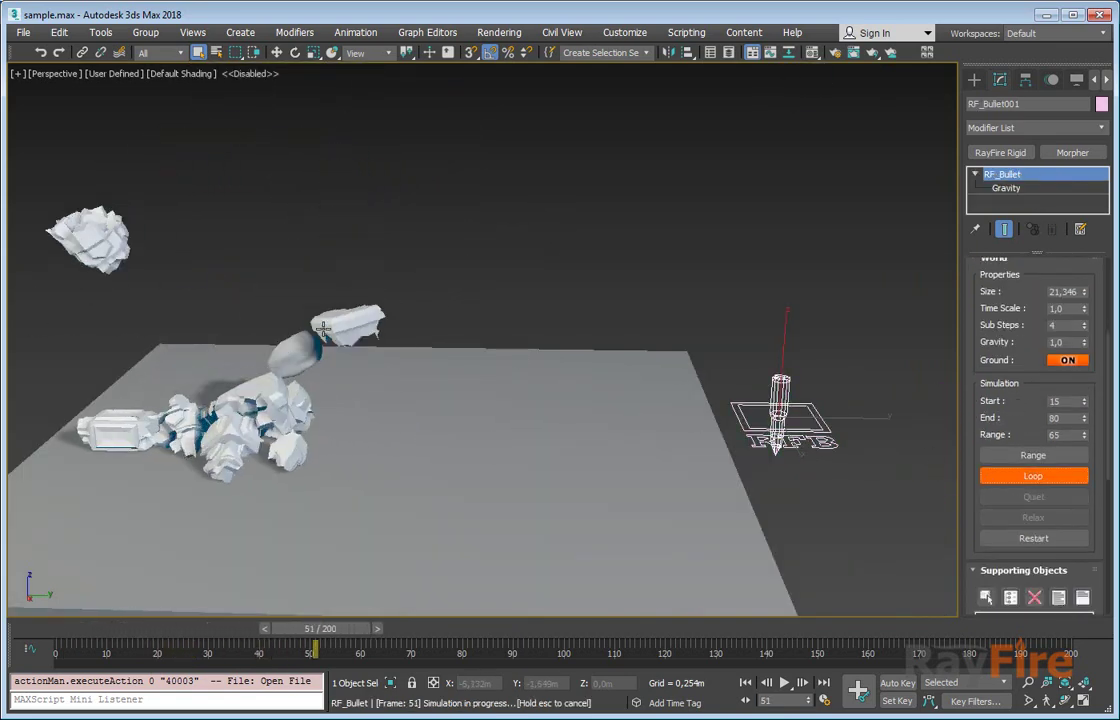
Step: Set the column's cluster amount to 20 and raise it to 61 while the simulation keeps looping
left_click(345, 268)
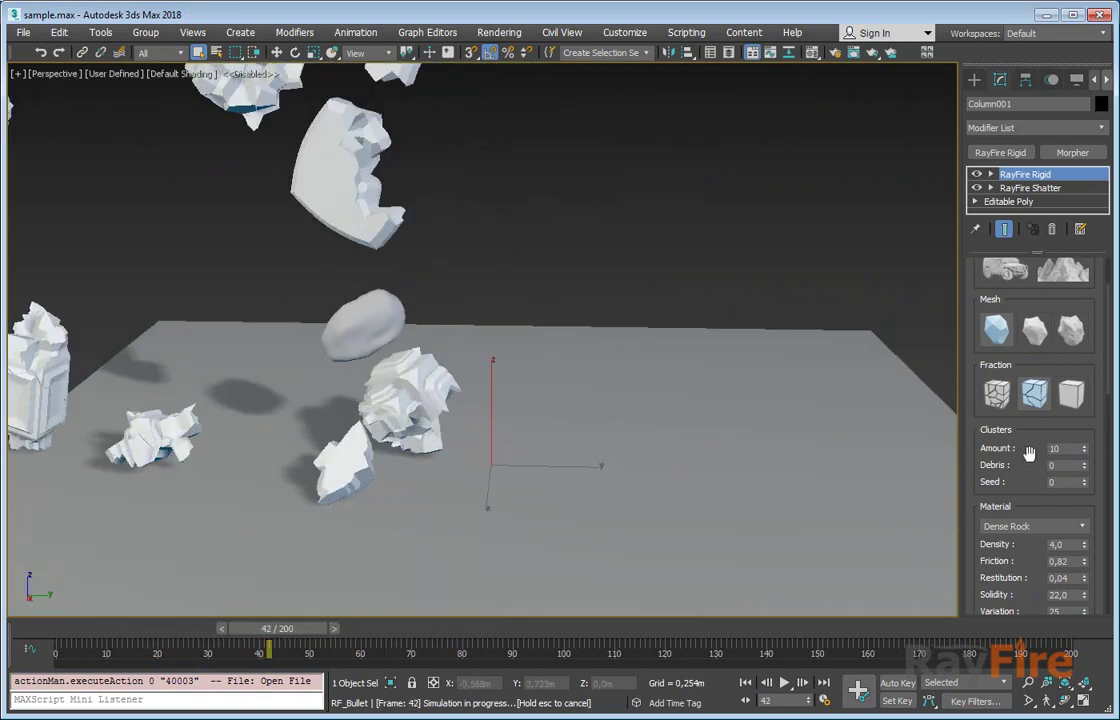
left_click_drag(1064, 449, 1006, 452)
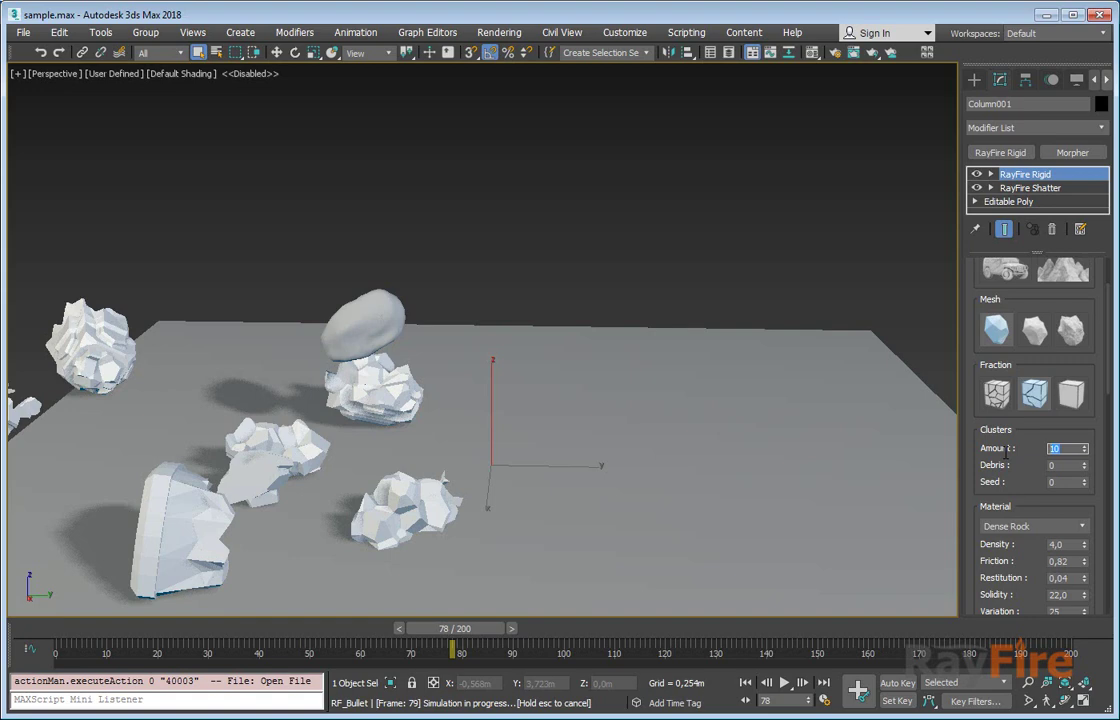
type("20")
key("Return")
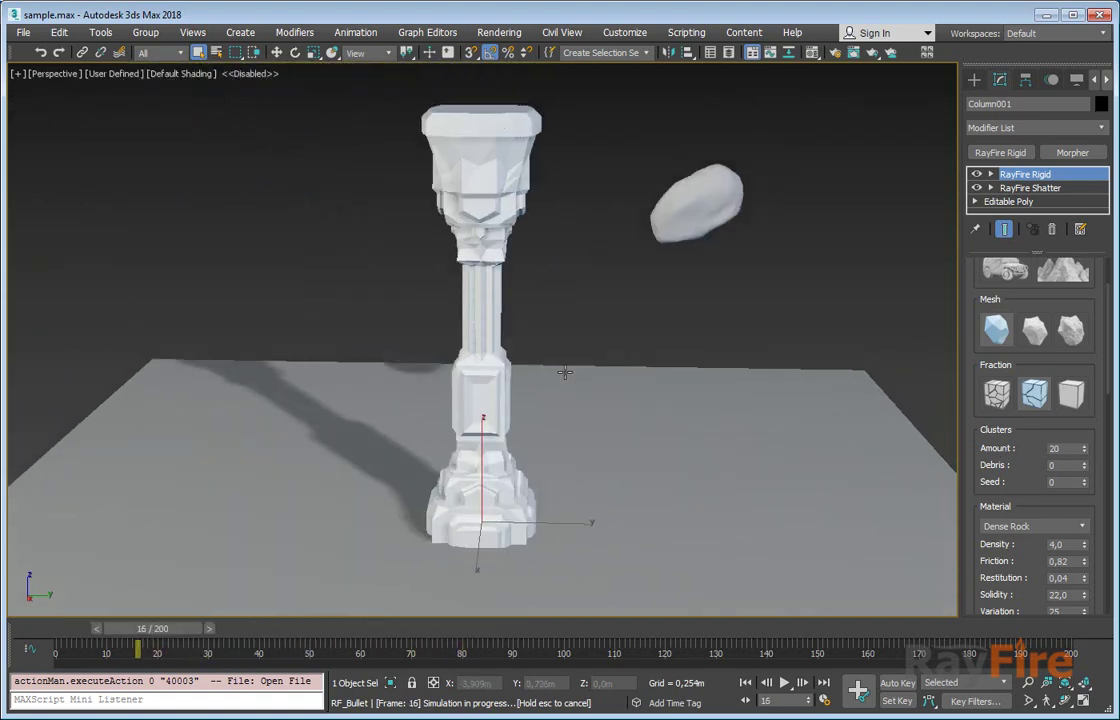
scroll(297, 338, "down", 3)
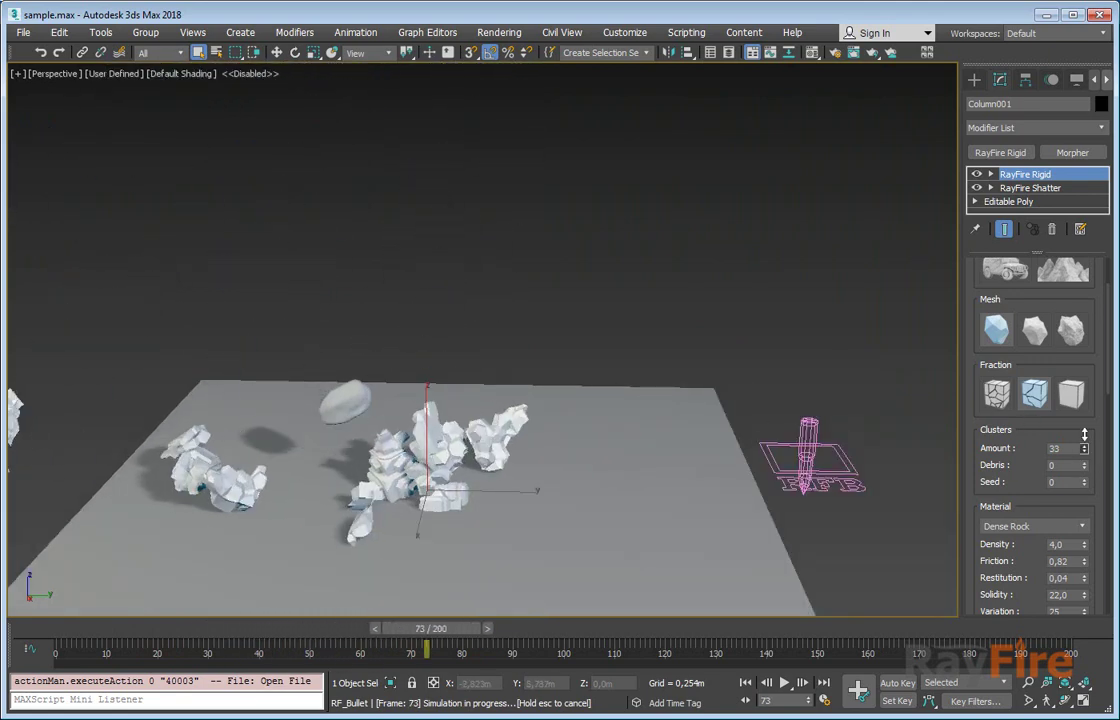
left_click_drag(1085, 455, 1081, 431)
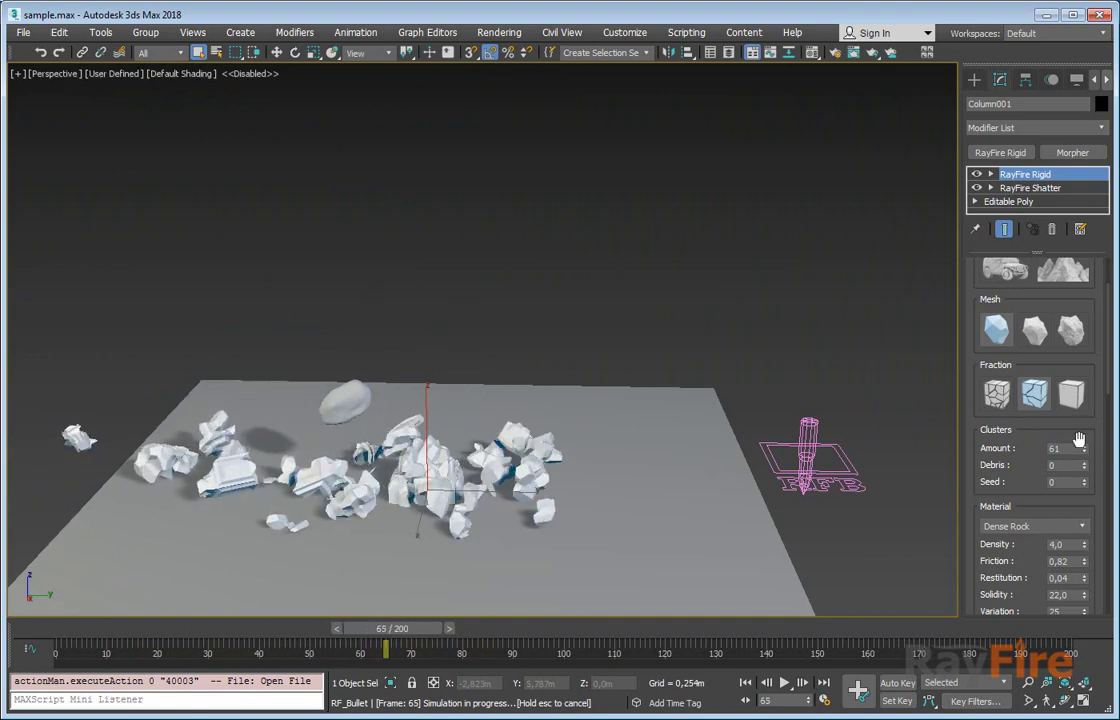
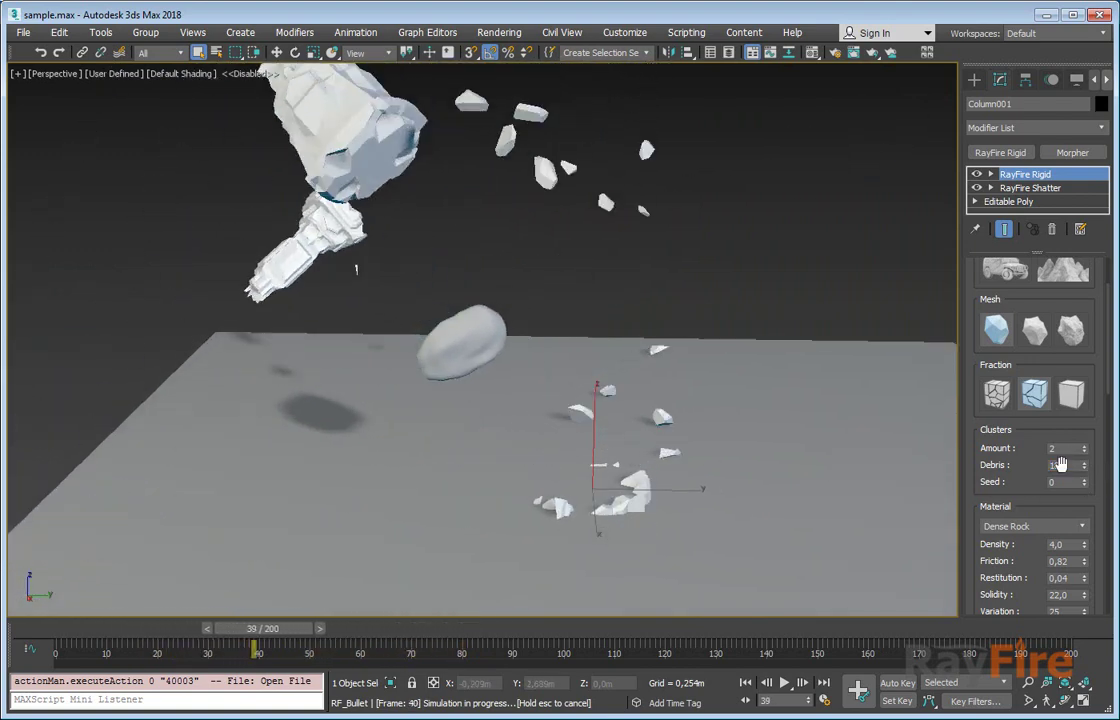
Step: Raise the column's cluster debris to 27 and set the cluster amount to 10 during the looped simulation
left_click(1085, 460)
left_click_drag(1085, 471, 1084, 462)
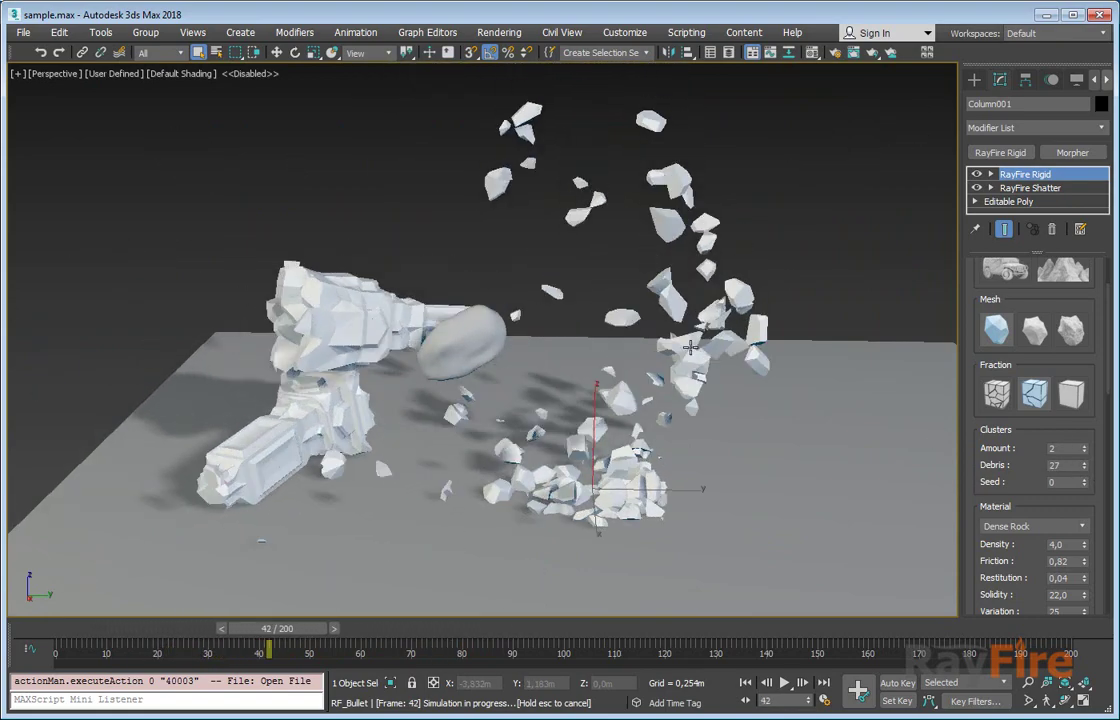
left_click(1085, 448)
left_click(1086, 446)
left_click(1086, 446)
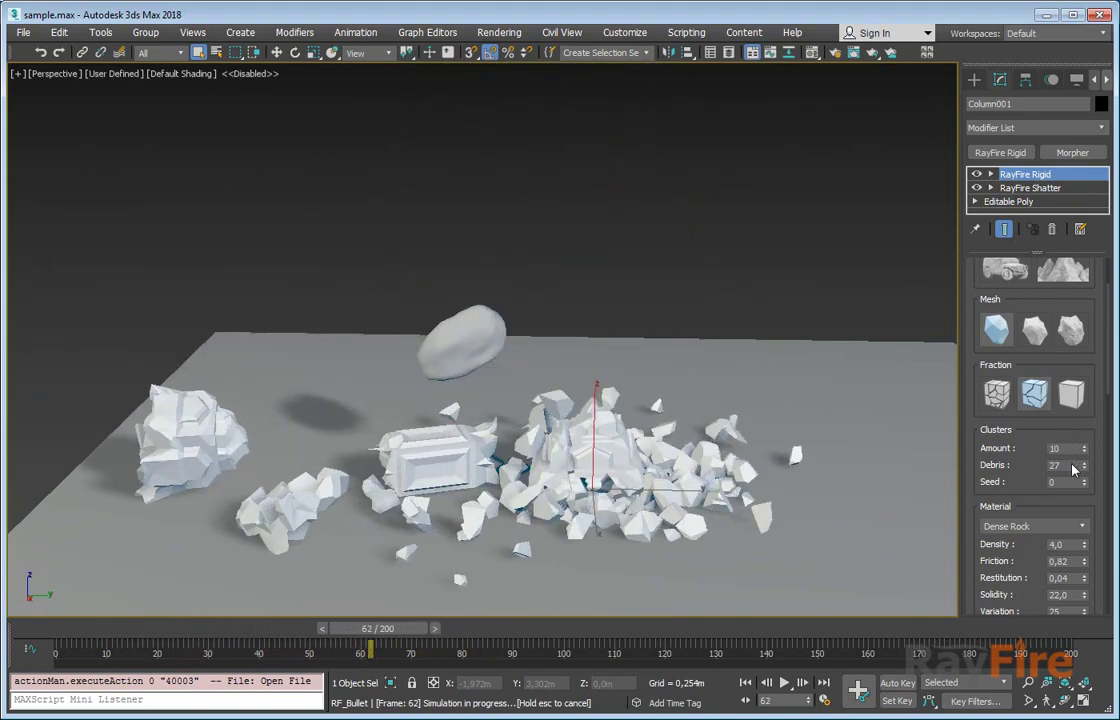
Step: Reset the column's cluster debris to 0 and watch the looped simulation from farther away
type("5")
key("Return")
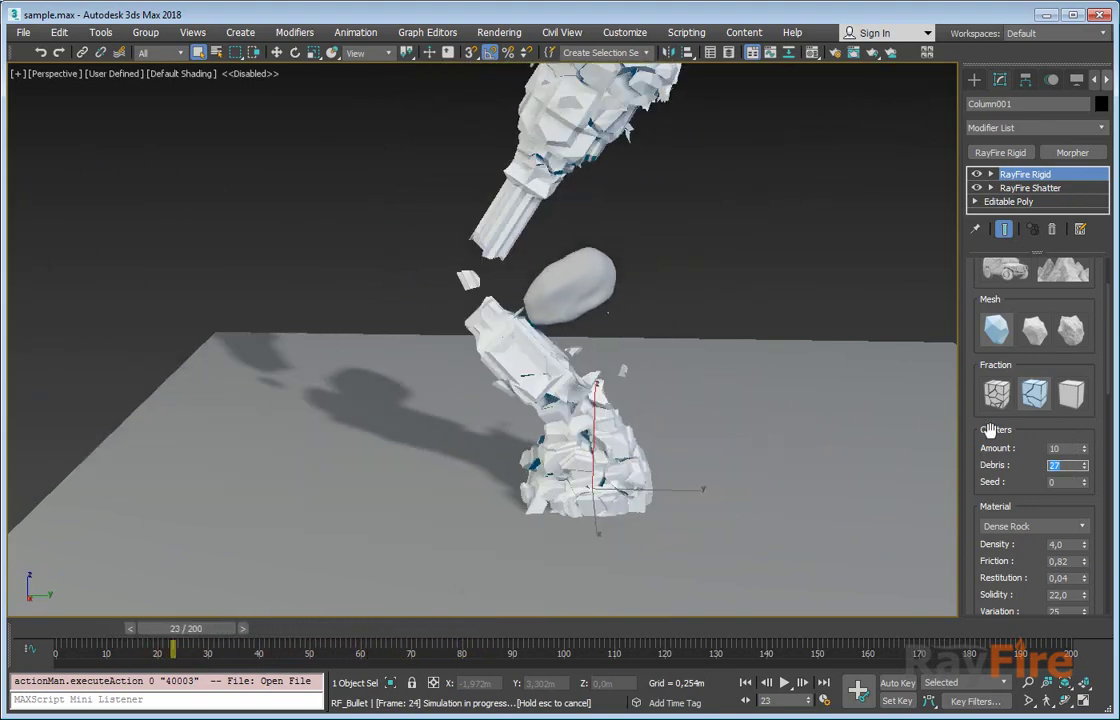
right_click(1085, 467)
middle_click_drag(732, 383, 724, 396)
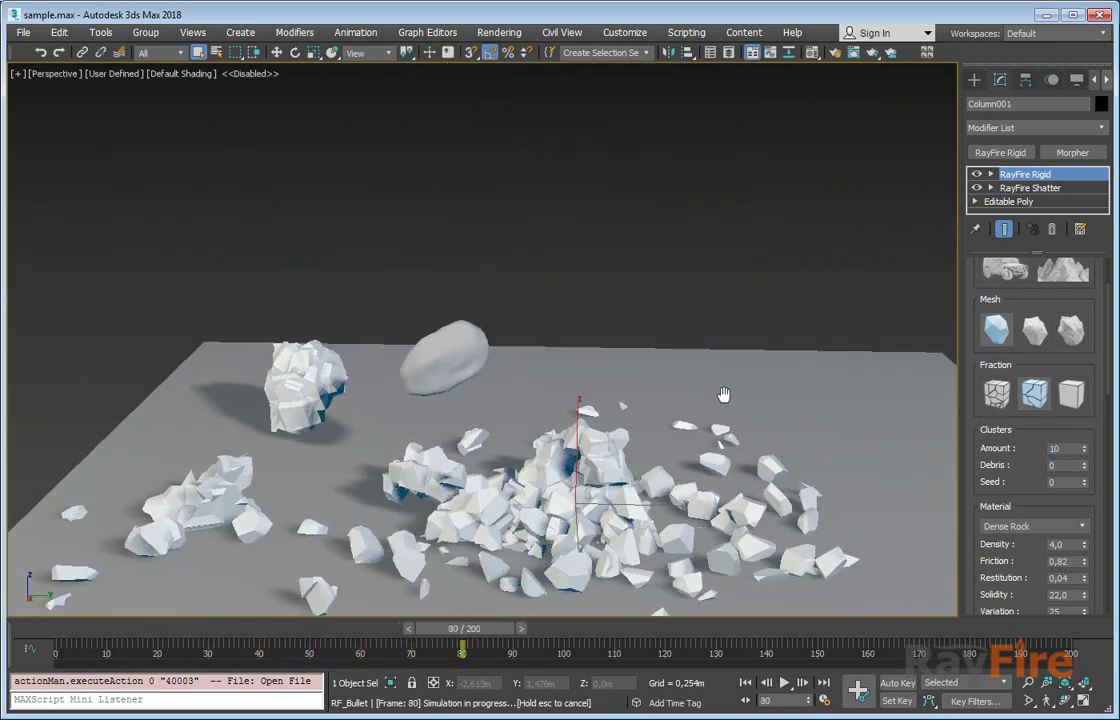
scroll(730, 395, "down", 3)
middle_click_drag(668, 320, 600, 311)
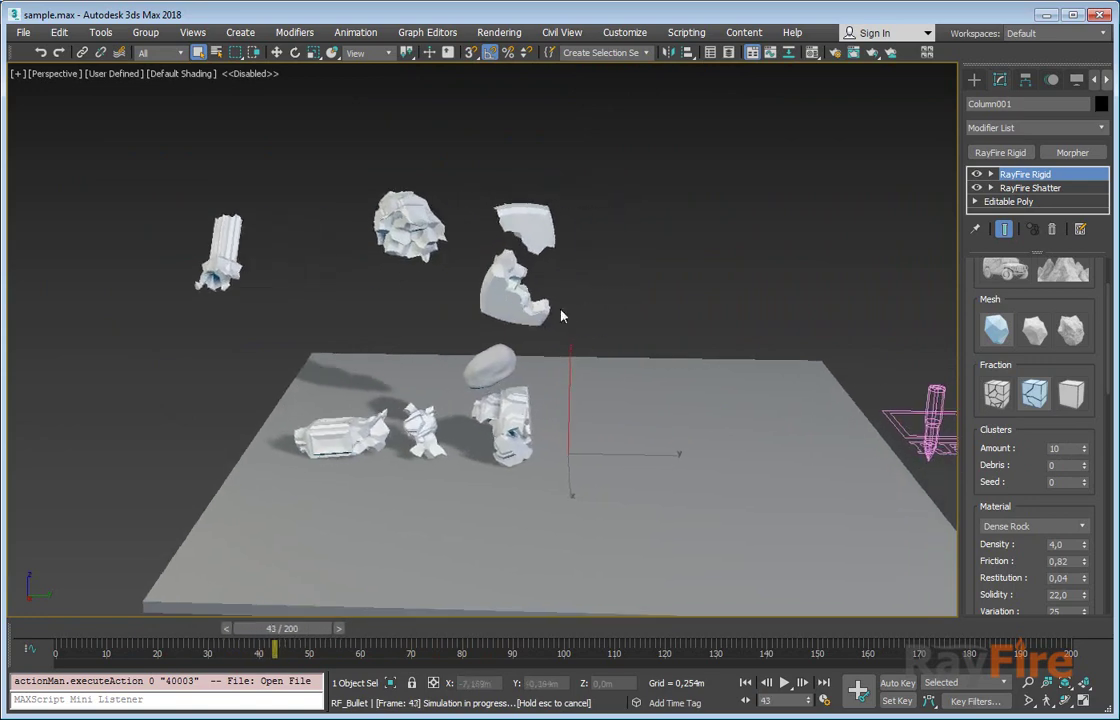
Step: Set the column's cluster debris to 10 while the simulation loops
middle_click_drag(444, 395, 457, 402, "alt")
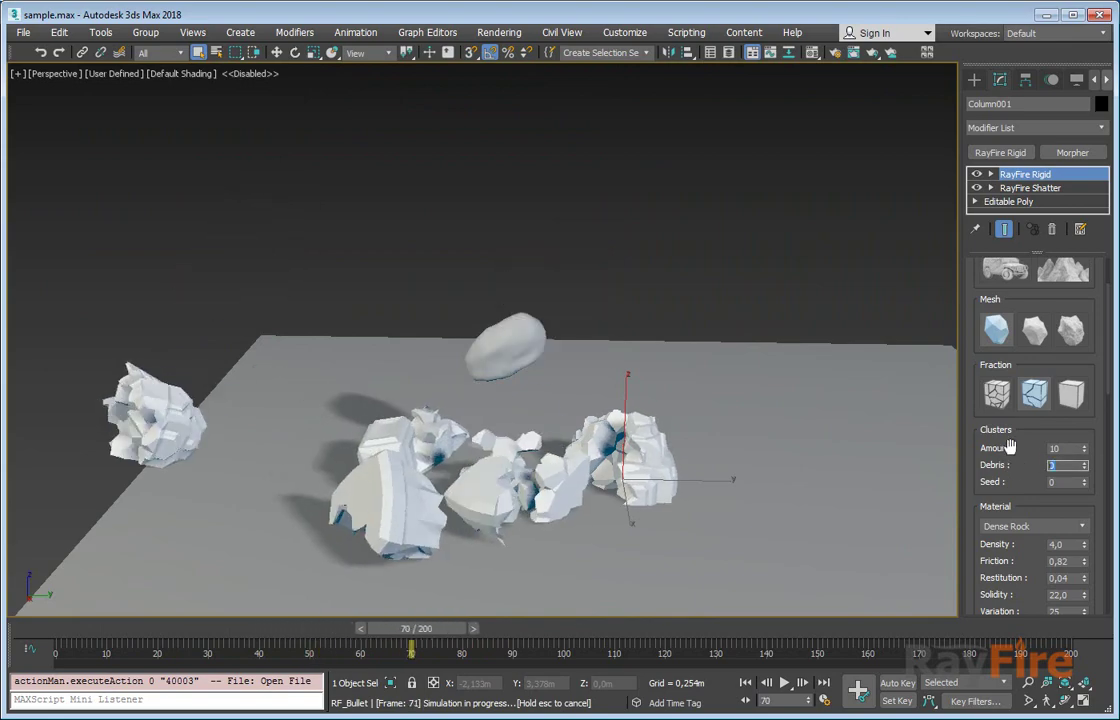
type("10")
key("Return")
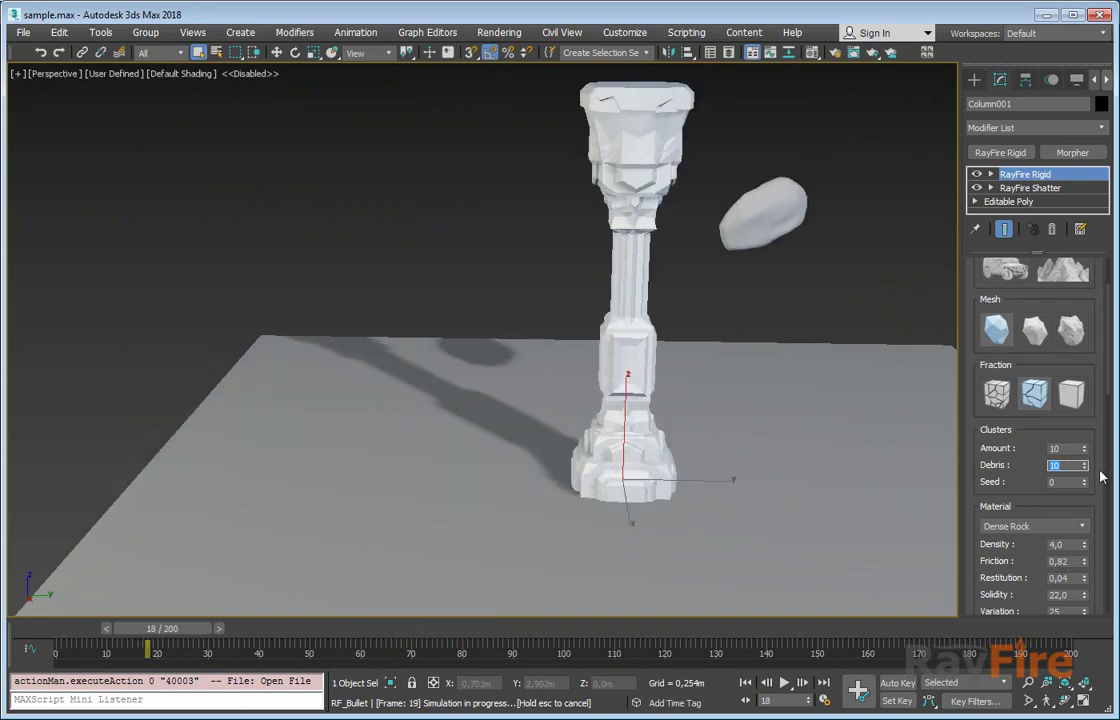
Step: Reset the column's cluster debris to 0 and set its cluster amount to 99 while the simulation loops
right_click(1085, 466)
left_click_drag(1075, 449, 981, 448)
type("5")
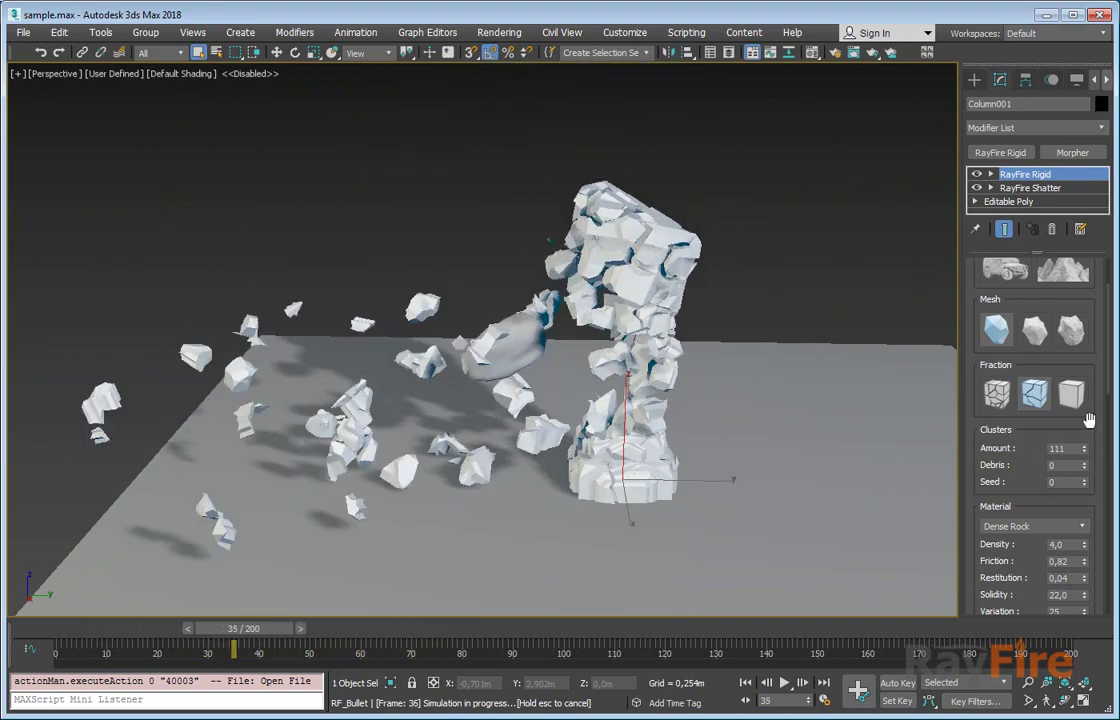
left_click_drag(1084, 450, 1084, 461)
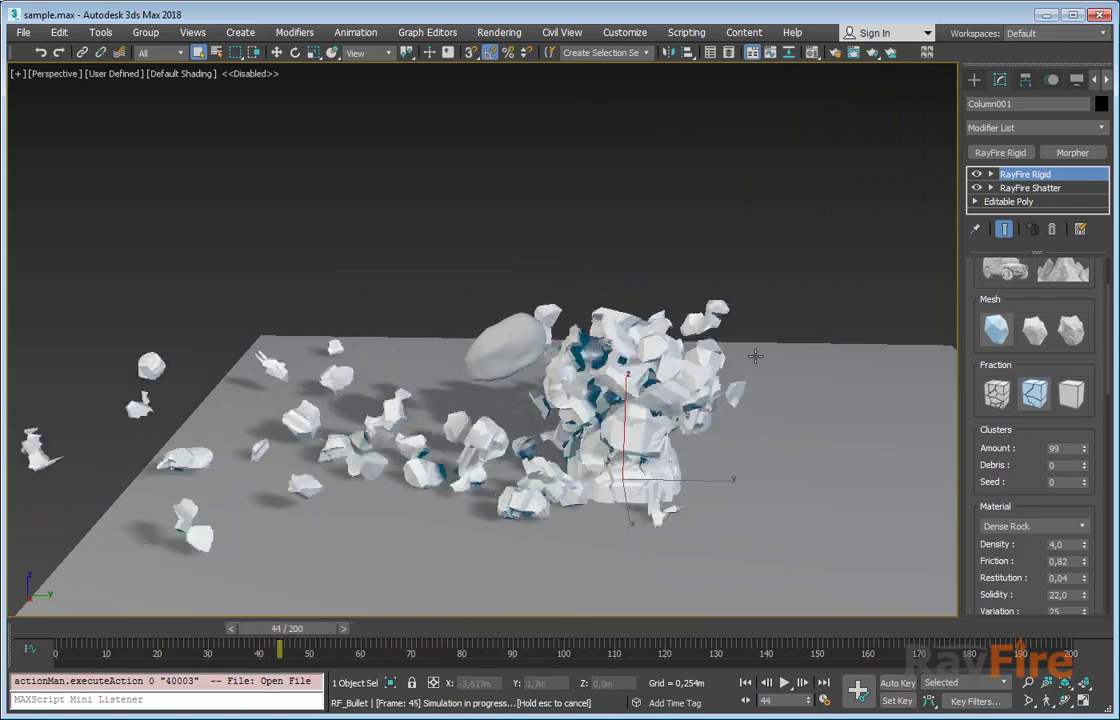
middle_click_drag(668, 389, 536, 402, "alt")
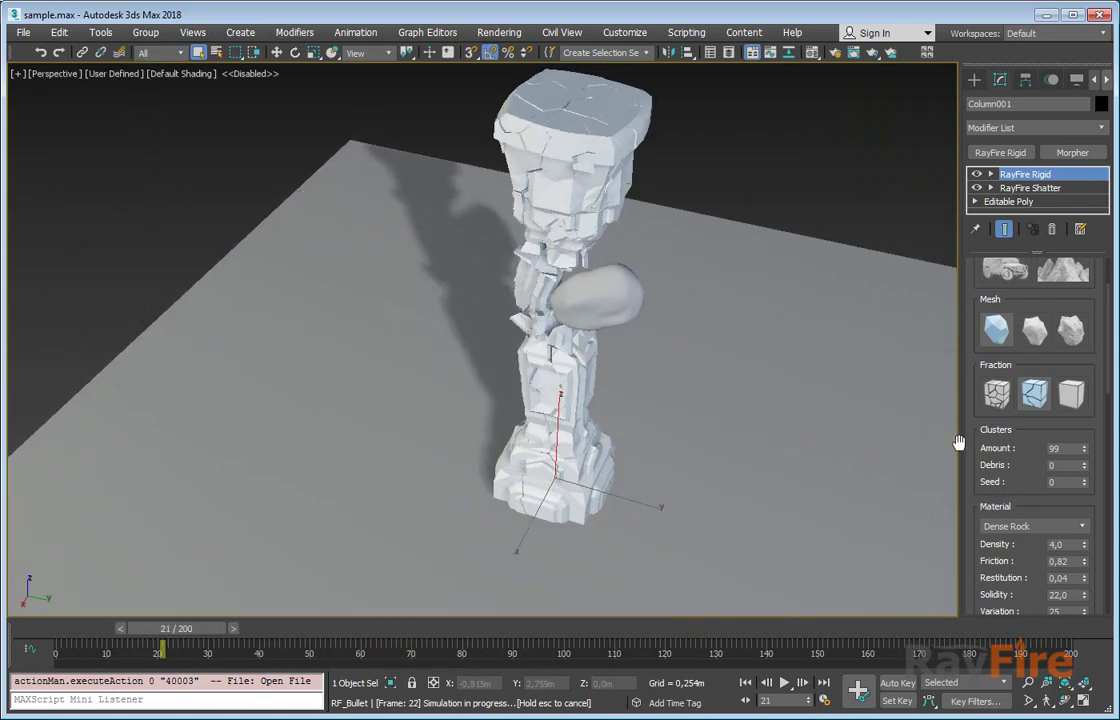
Step: Stop the looped simulation, set the column's fraction to the whole, unbroken block option, and loop the simulation again
left_click(928, 510)
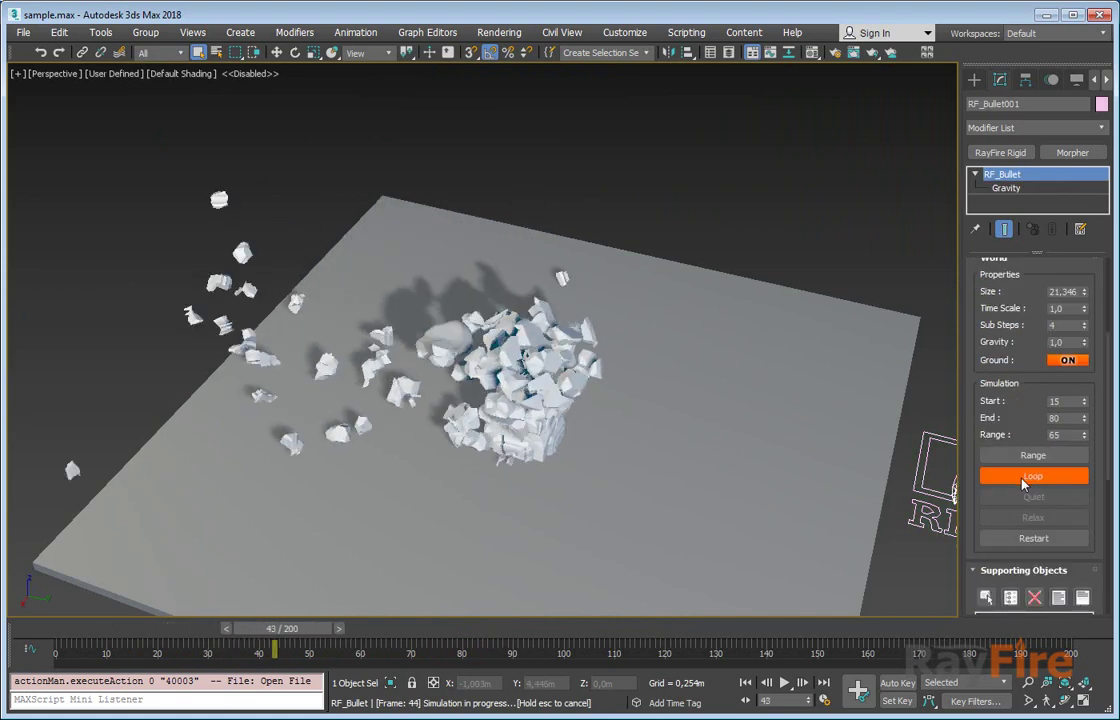
left_click(498, 385)
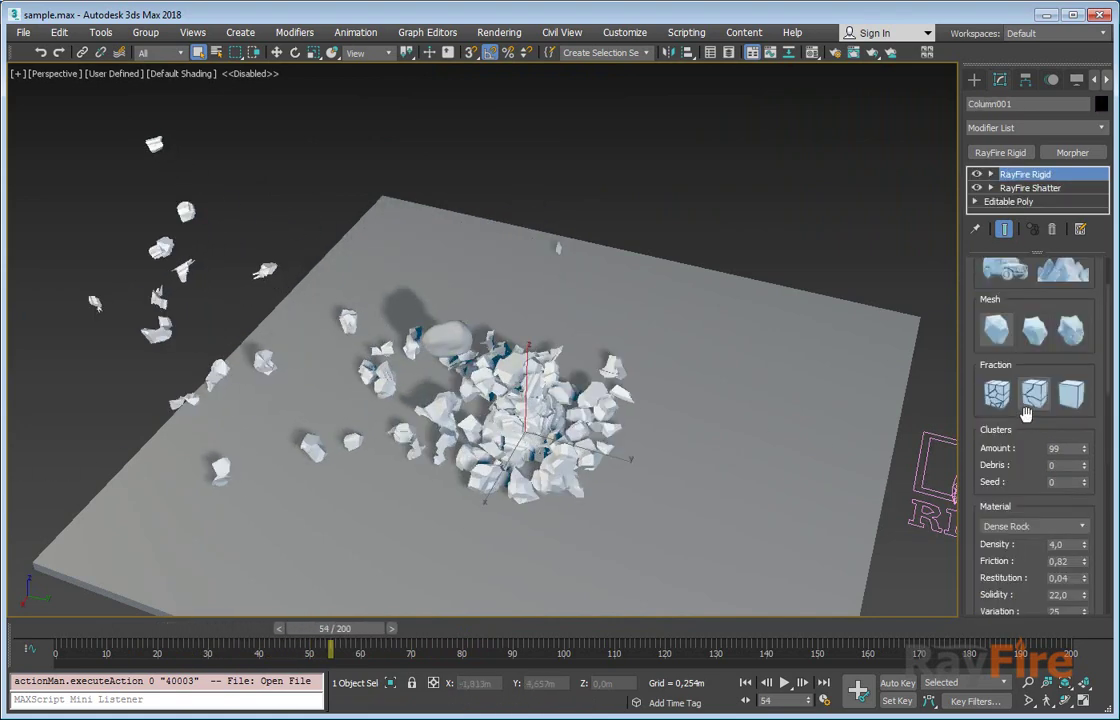
middle_click_drag(645, 431, 664, 406, "alt")
left_click(948, 393)
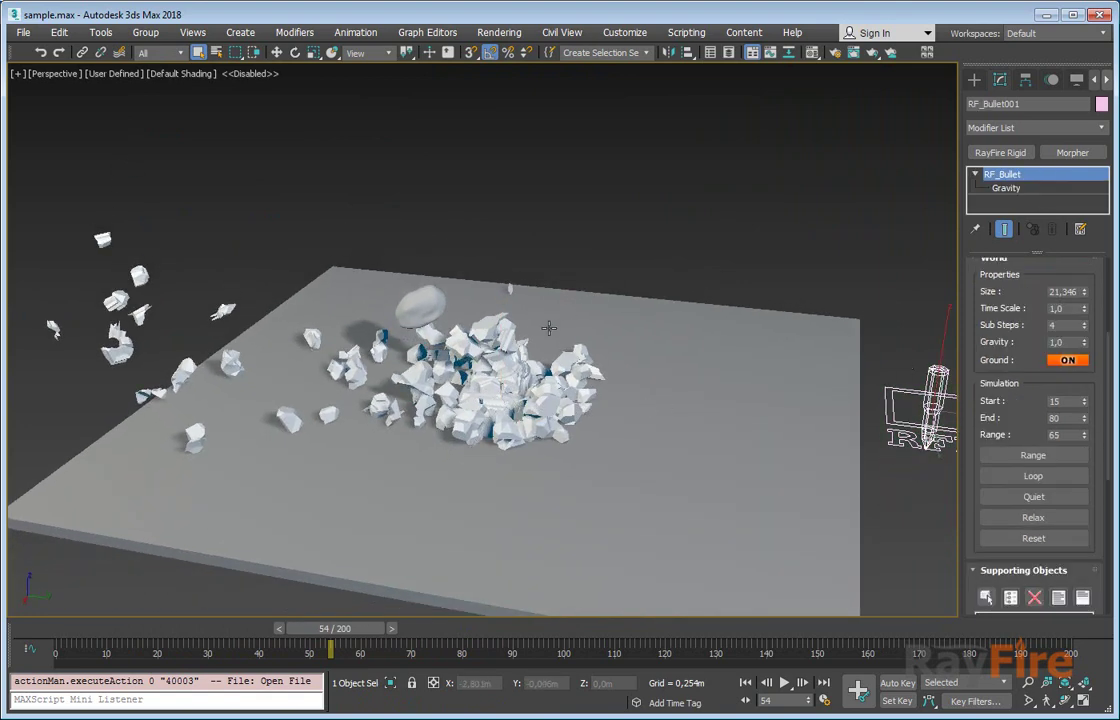
middle_click_drag(491, 301, 401, 333, "alt")
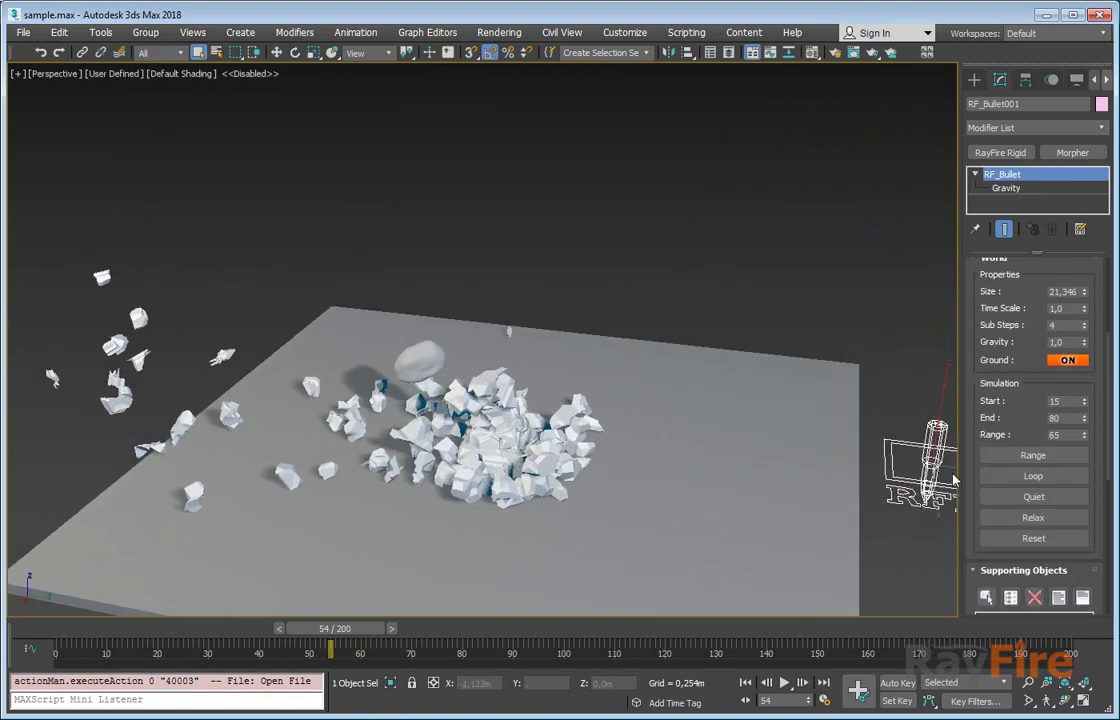
left_click(996, 474)
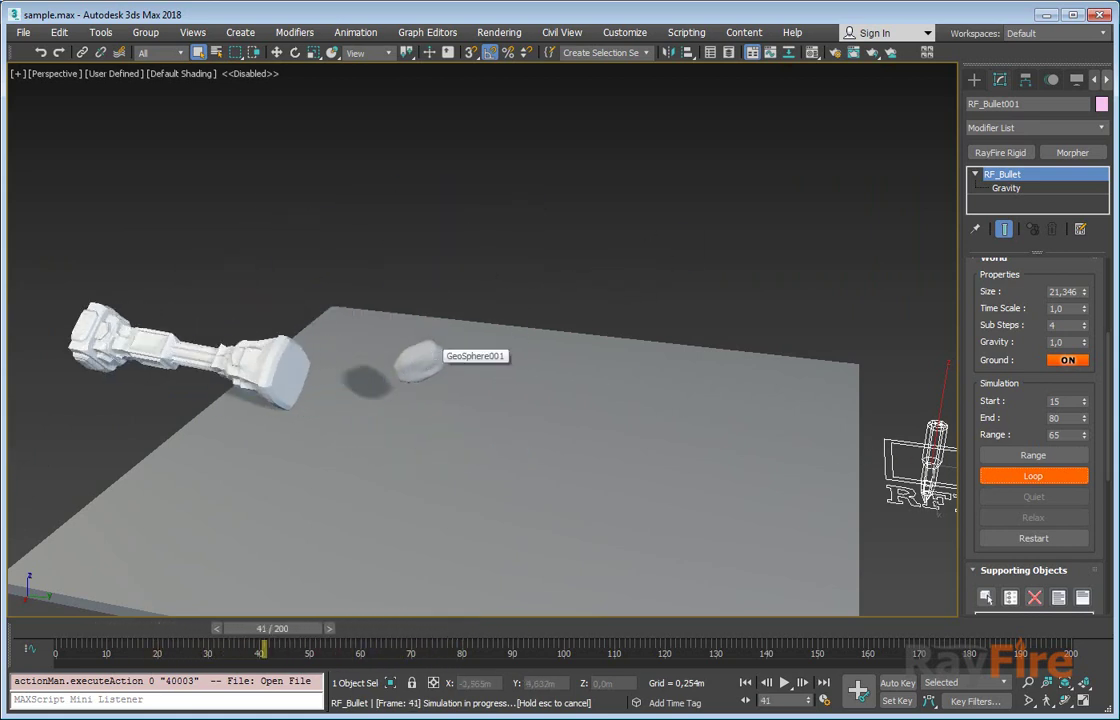
Step: Stop the simulation, change the rock's rigid type to dynamic, and restart the looped RF_Bullet simulation
key("Escape")
left_click(415, 355)
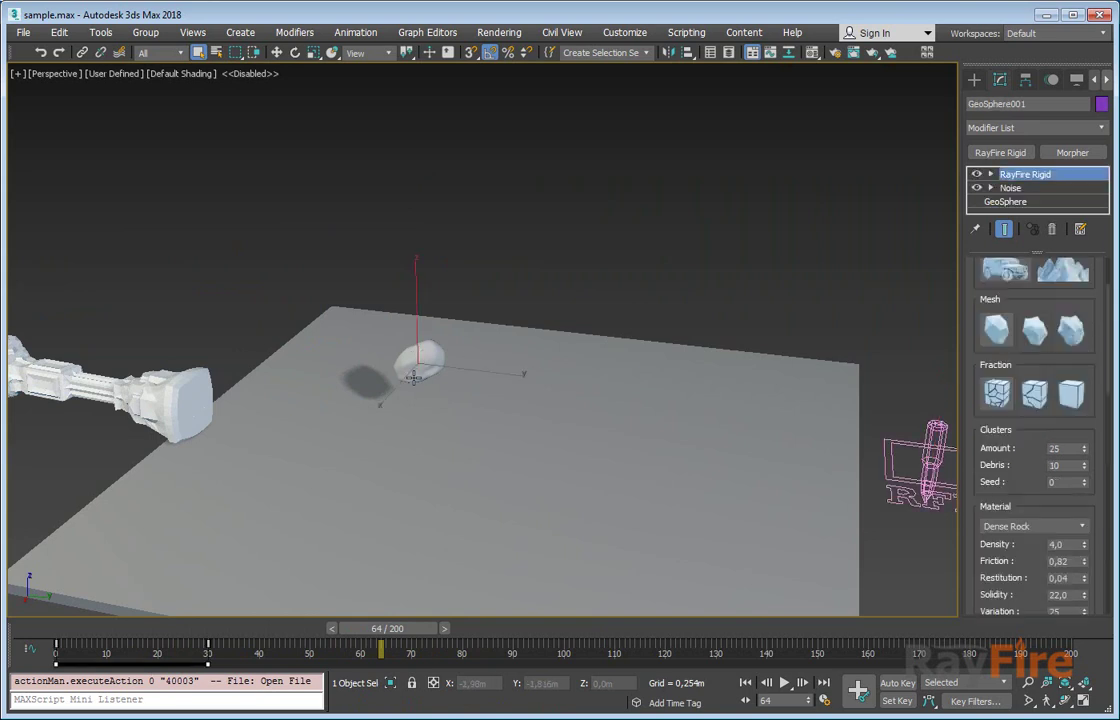
left_click_drag(977, 405, 989, 561)
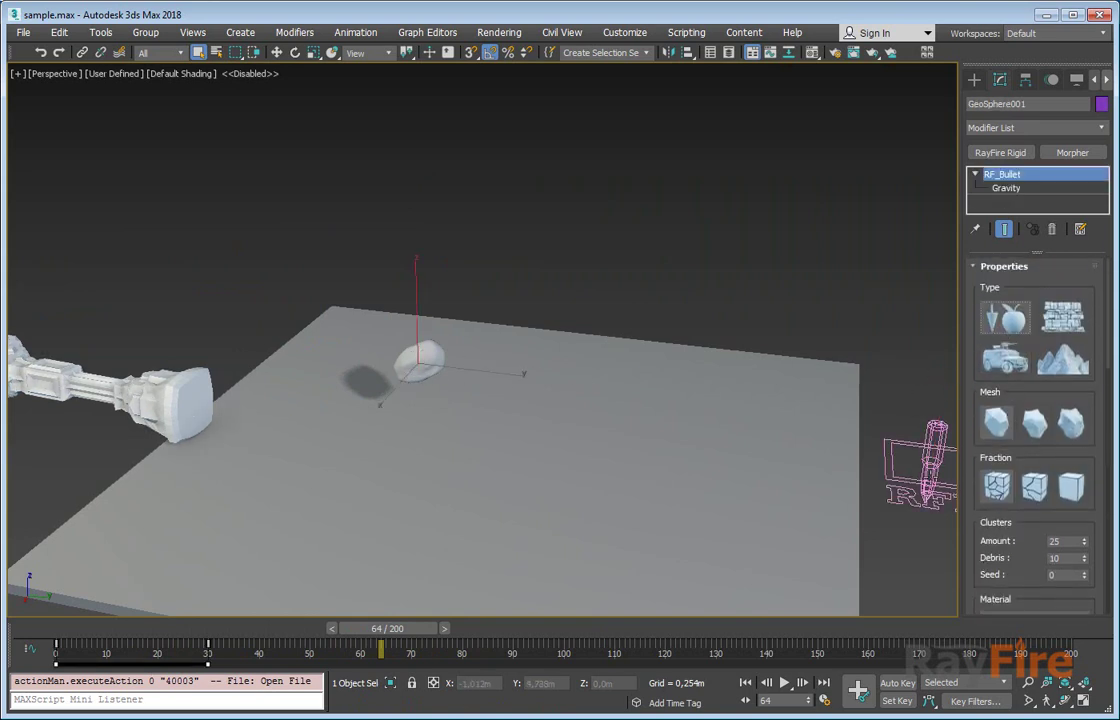
left_click(932, 465)
left_click(1021, 477)
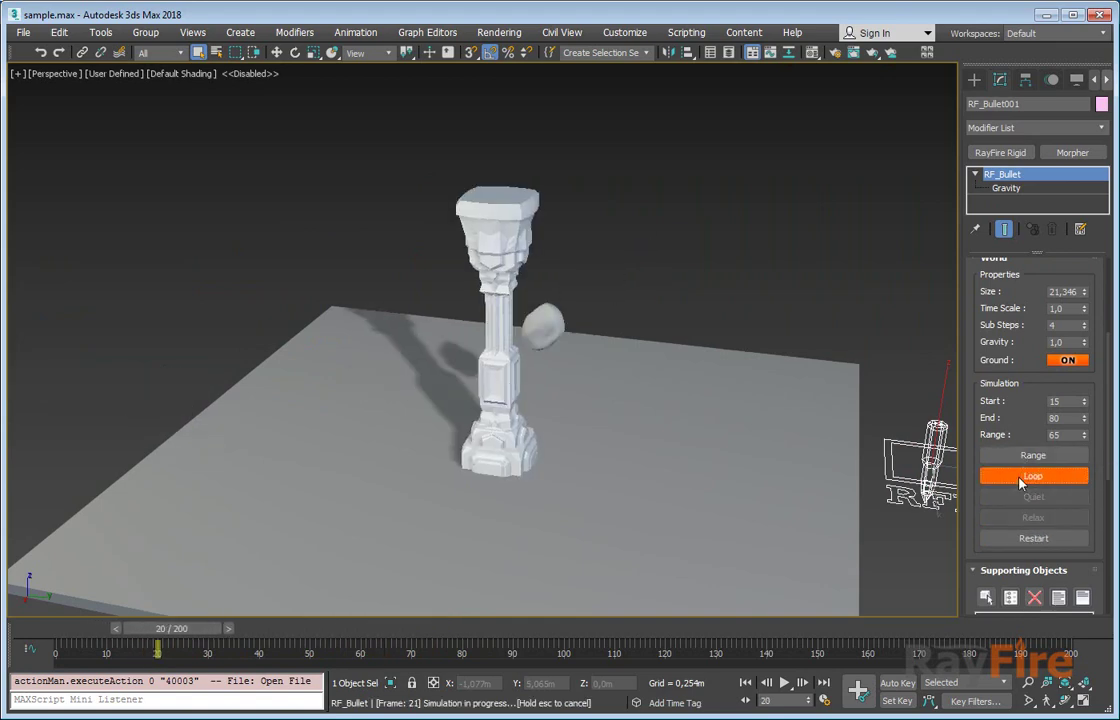
Step: Raise the rock's material density to 22.735 while the simulation loops
middle_click_drag(783, 448, 666, 369)
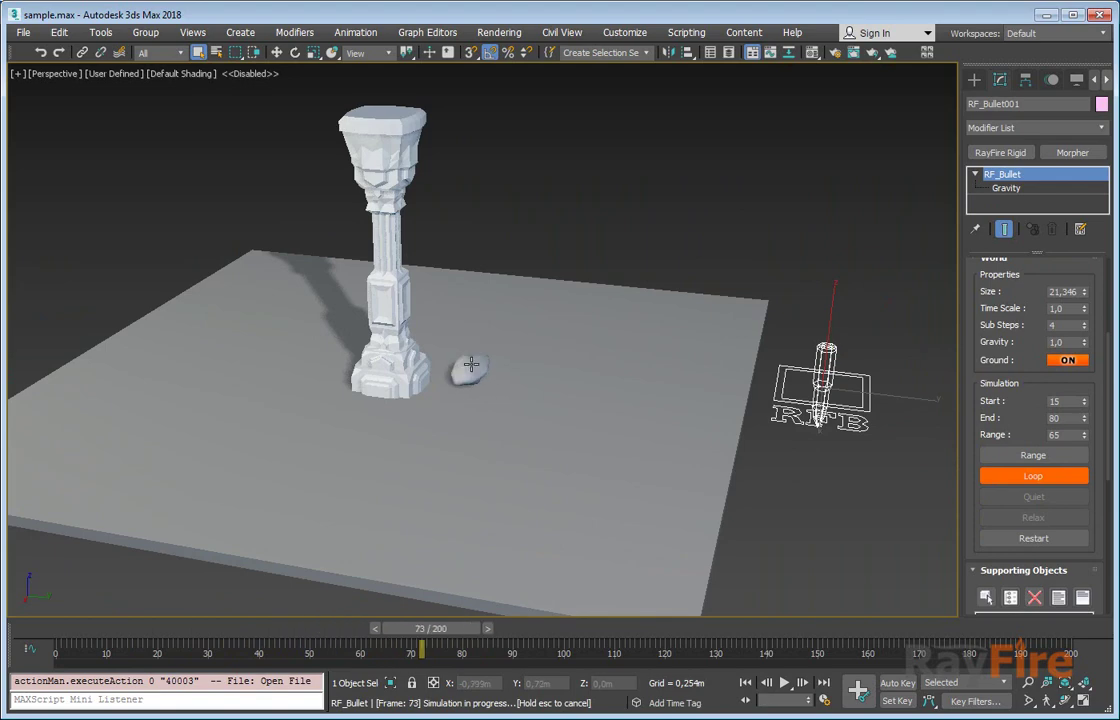
left_click(471, 364)
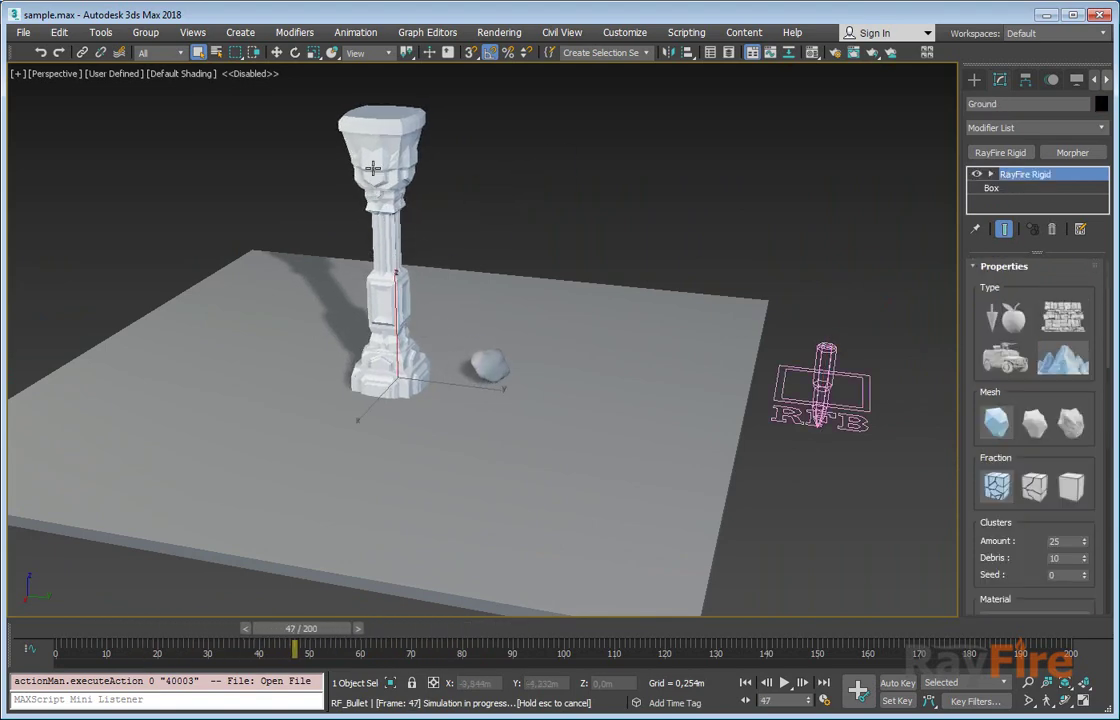
middle_click_drag(428, 241, 439, 265)
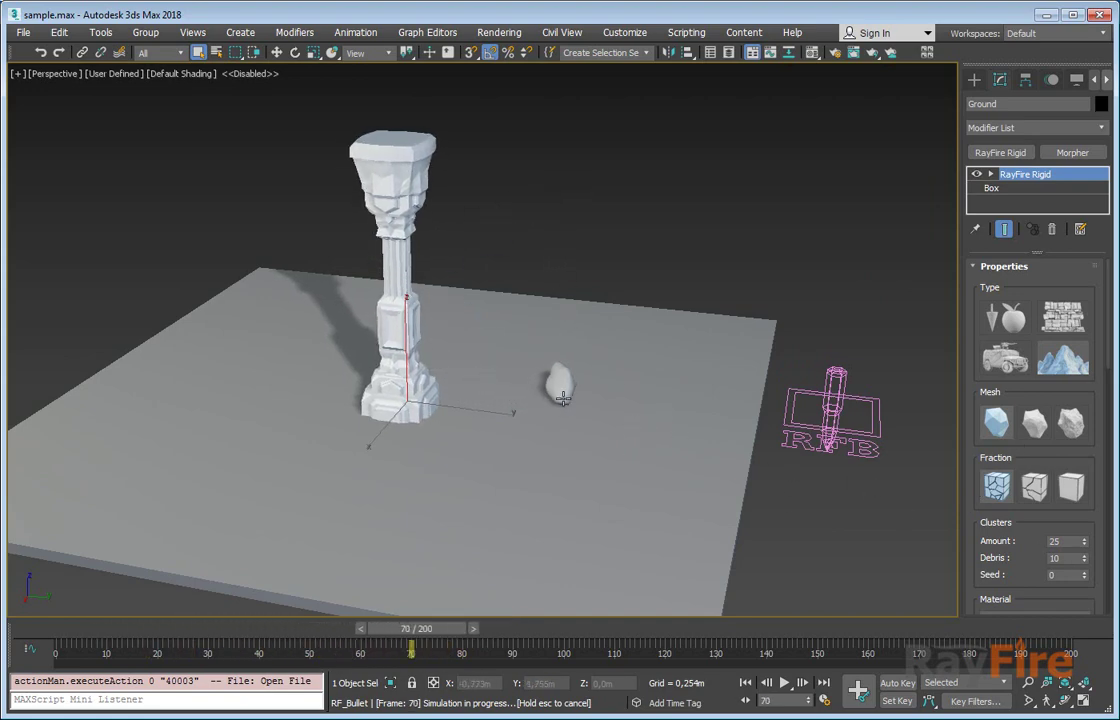
scroll(995, 462, "down", 5)
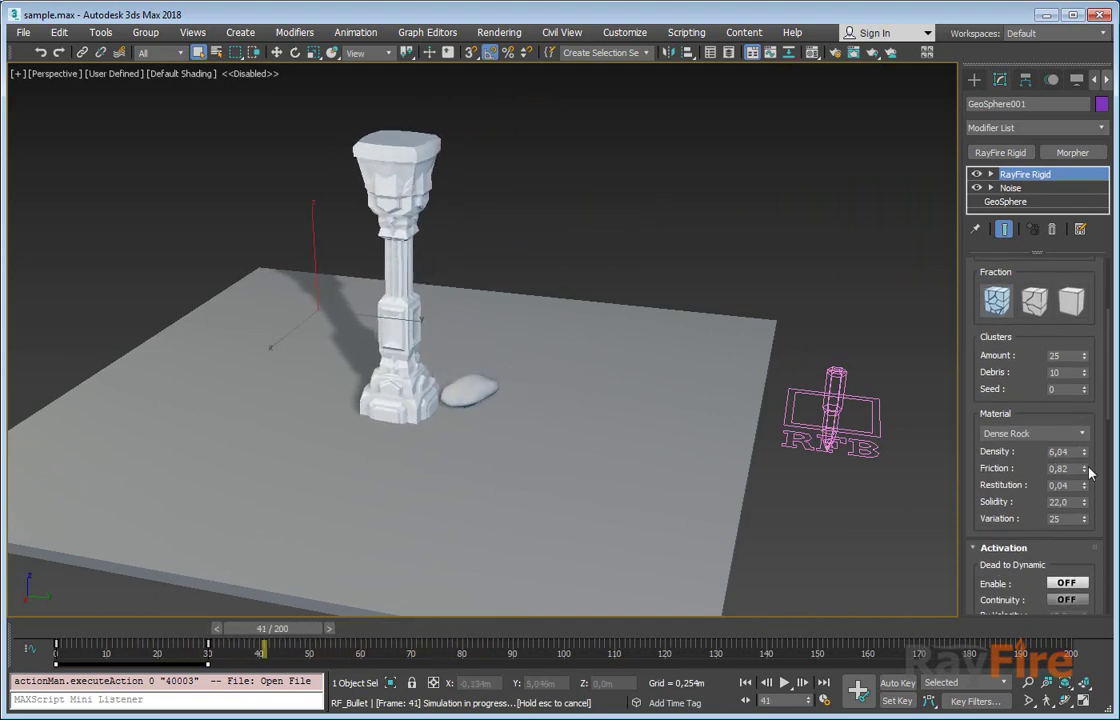
scroll(1085, 430, "down", 2)
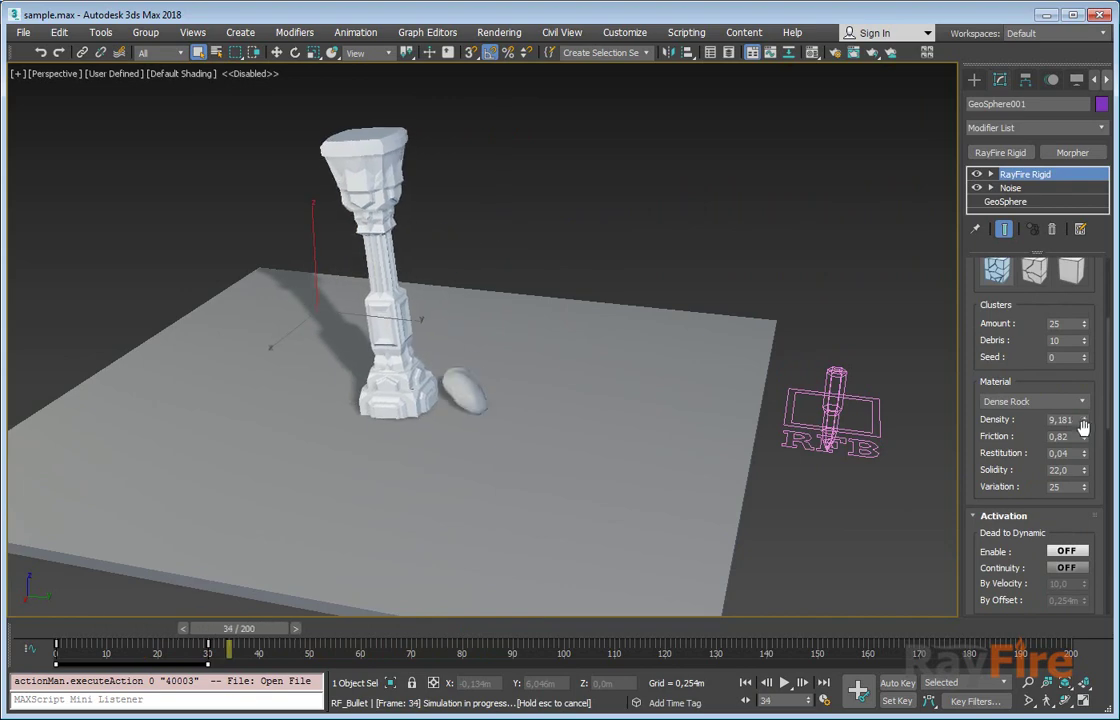
left_click_drag(1086, 397, 1085, 380)
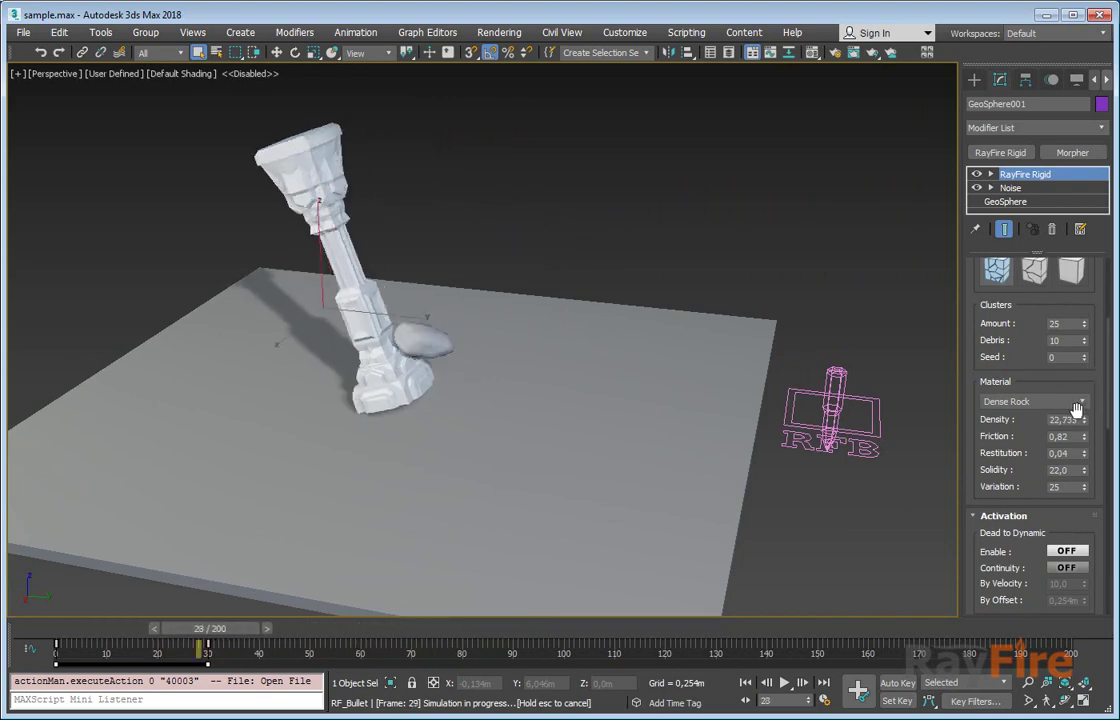
middle_click_drag(230, 247, 310, 260)
scroll(315, 270, "up", 3)
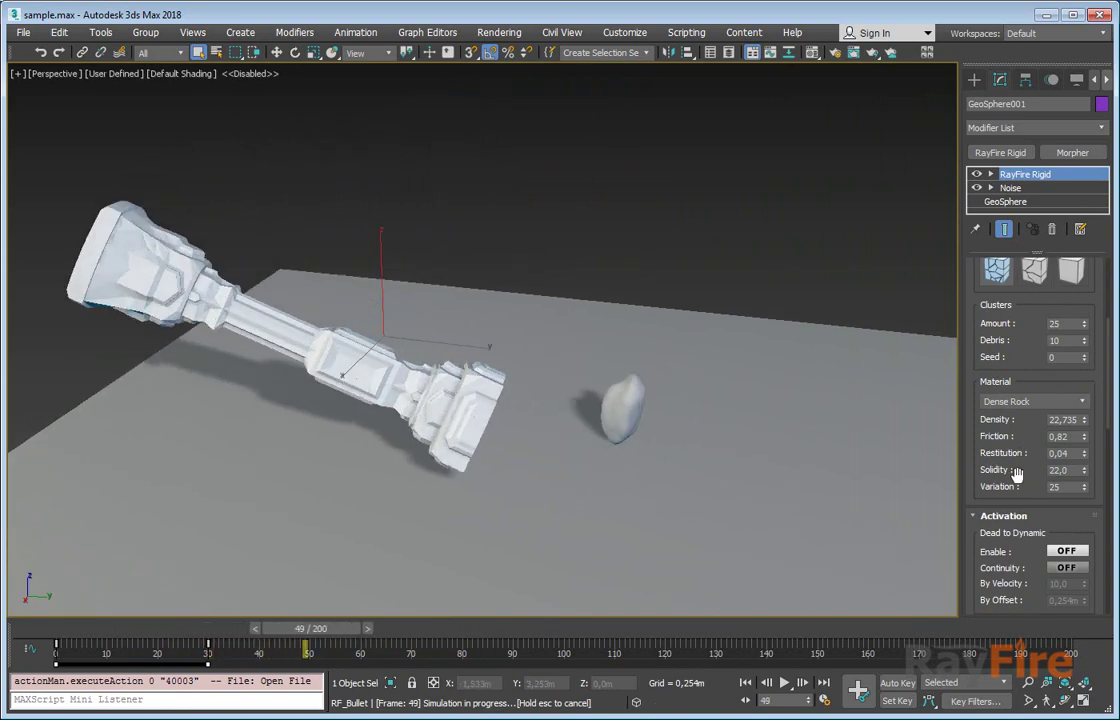
Step: Stop the loop, set the column's fraction to separate fragments, and loop the simulation again
scroll(1010, 530, "up", 3)
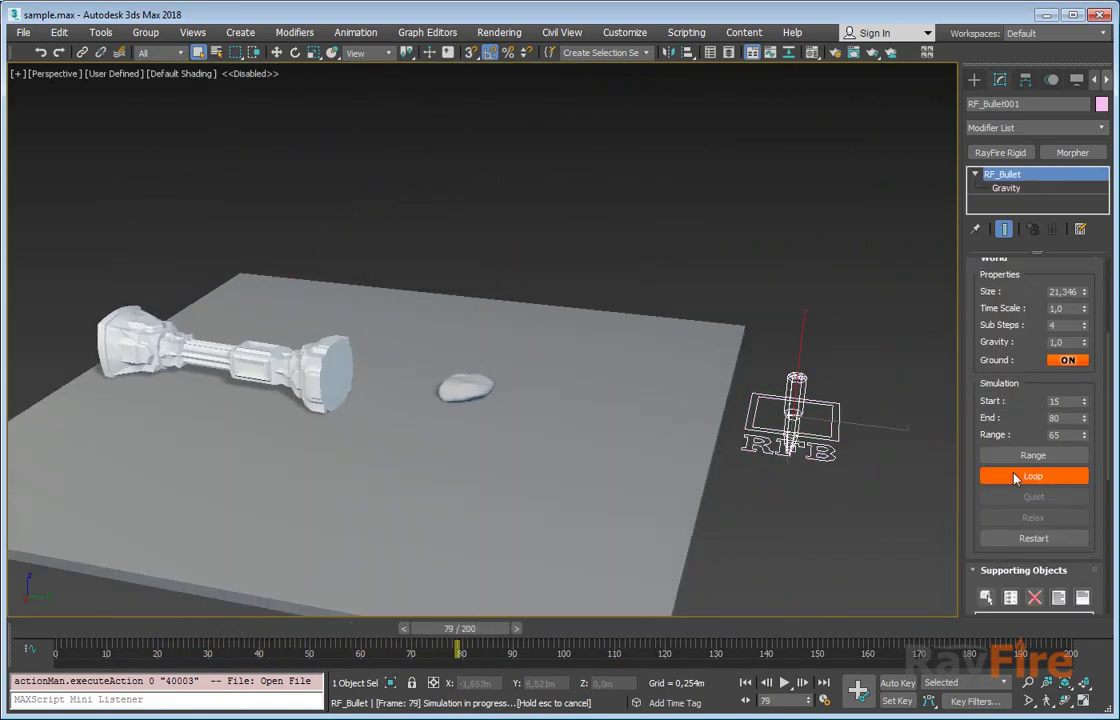
left_click(1015, 477)
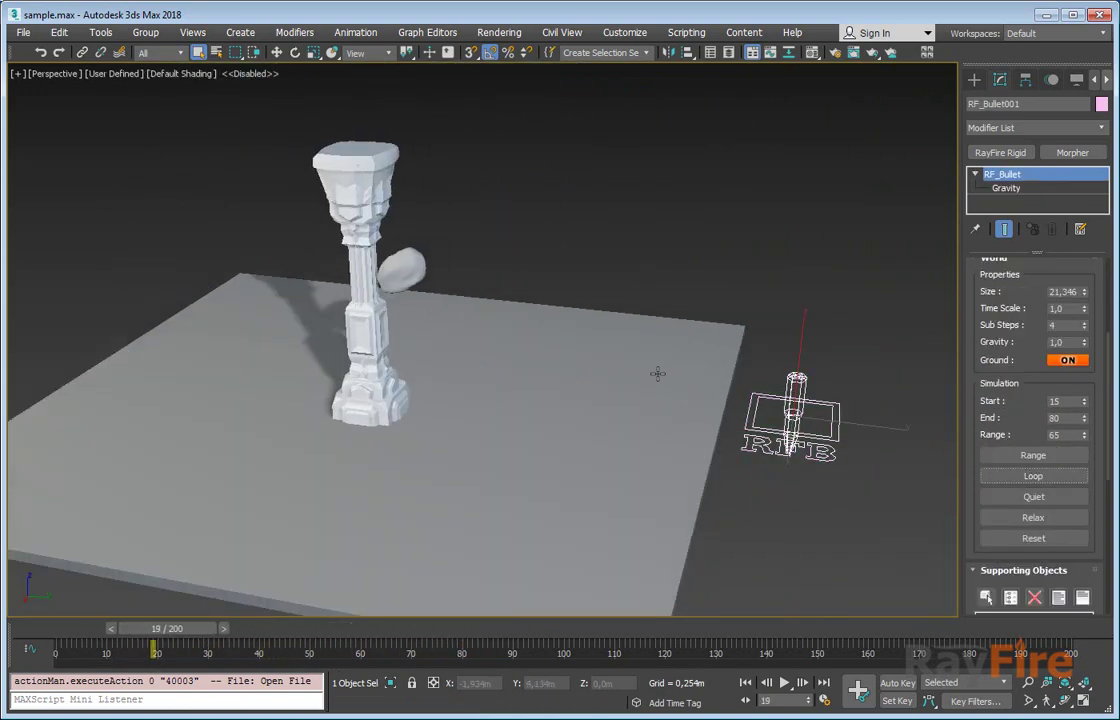
left_click(392, 197)
scroll(1022, 428, "down", 3)
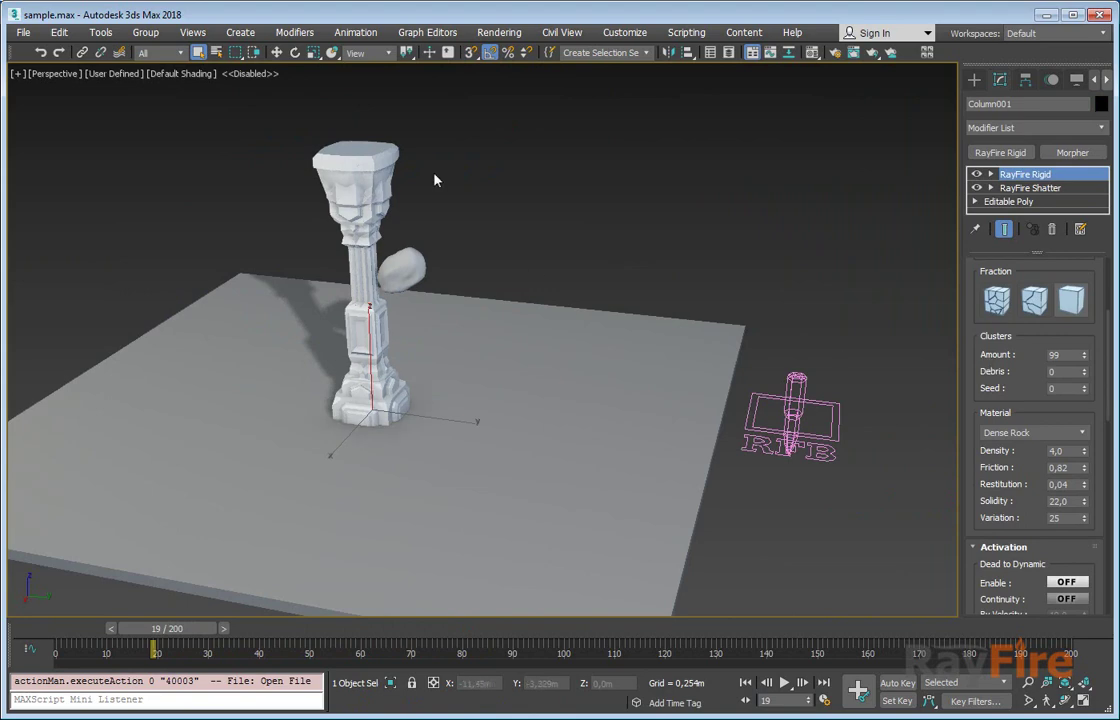
scroll(1014, 418, "up", 5)
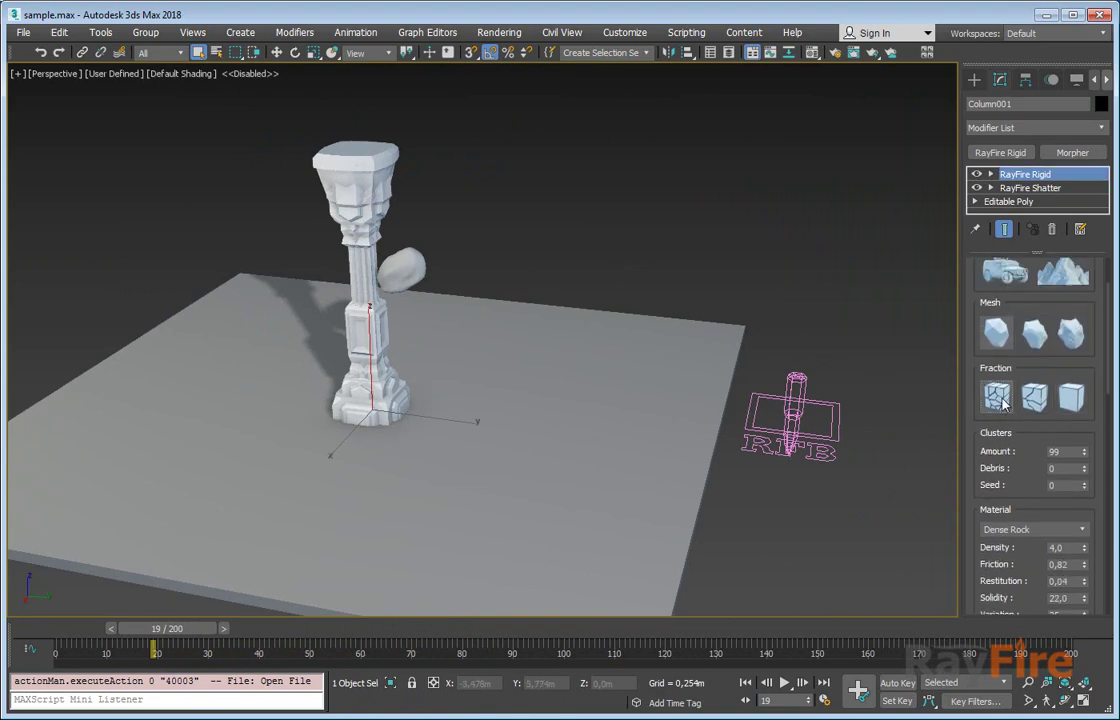
scroll(1003, 399, "down", 6)
left_click(813, 397)
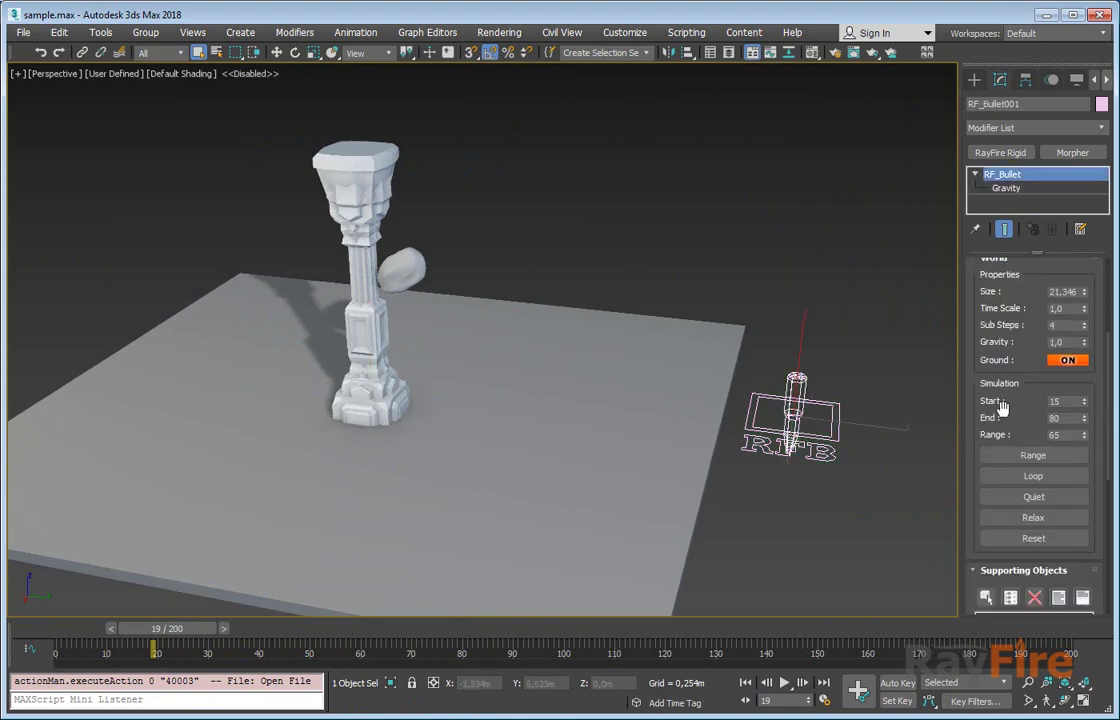
Step: Inspect the column's material density and reduce the rock's density to 0.001 during the looped simulation
left_click(353, 203)
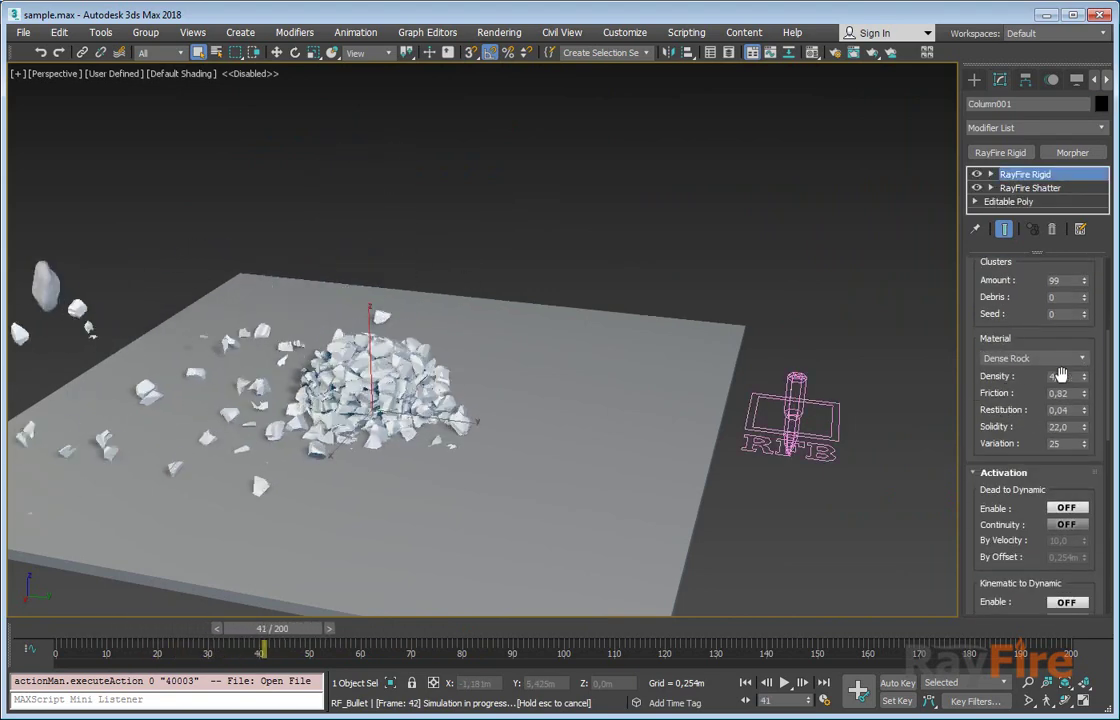
left_click(1058, 376)
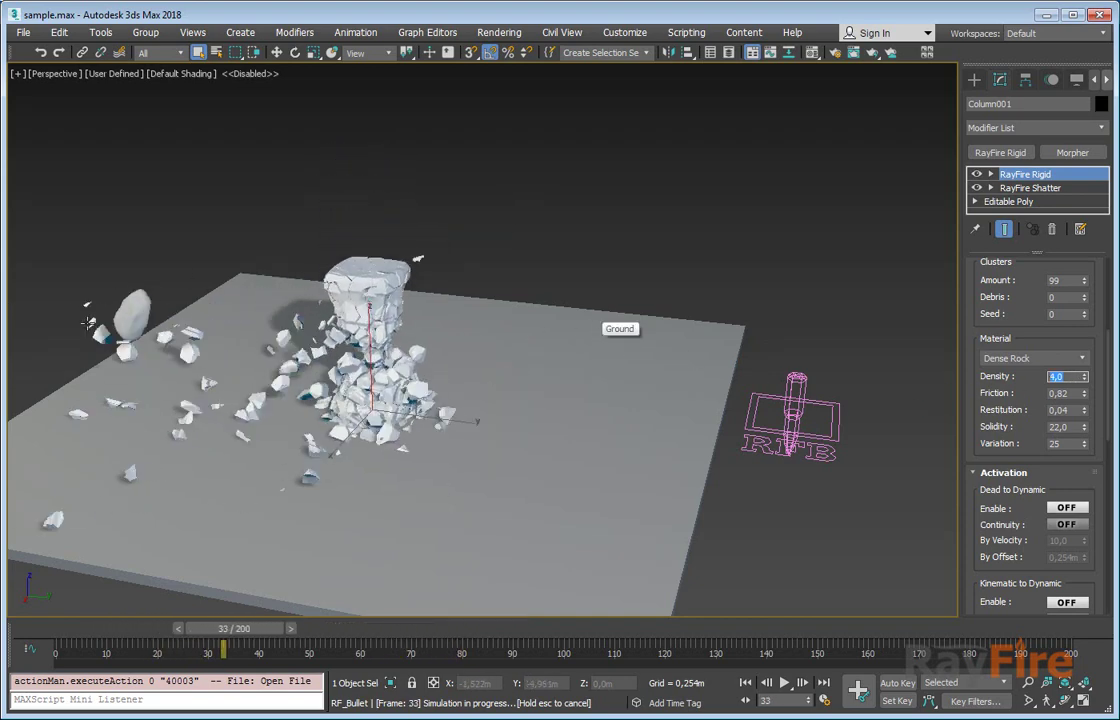
left_click(30, 295)
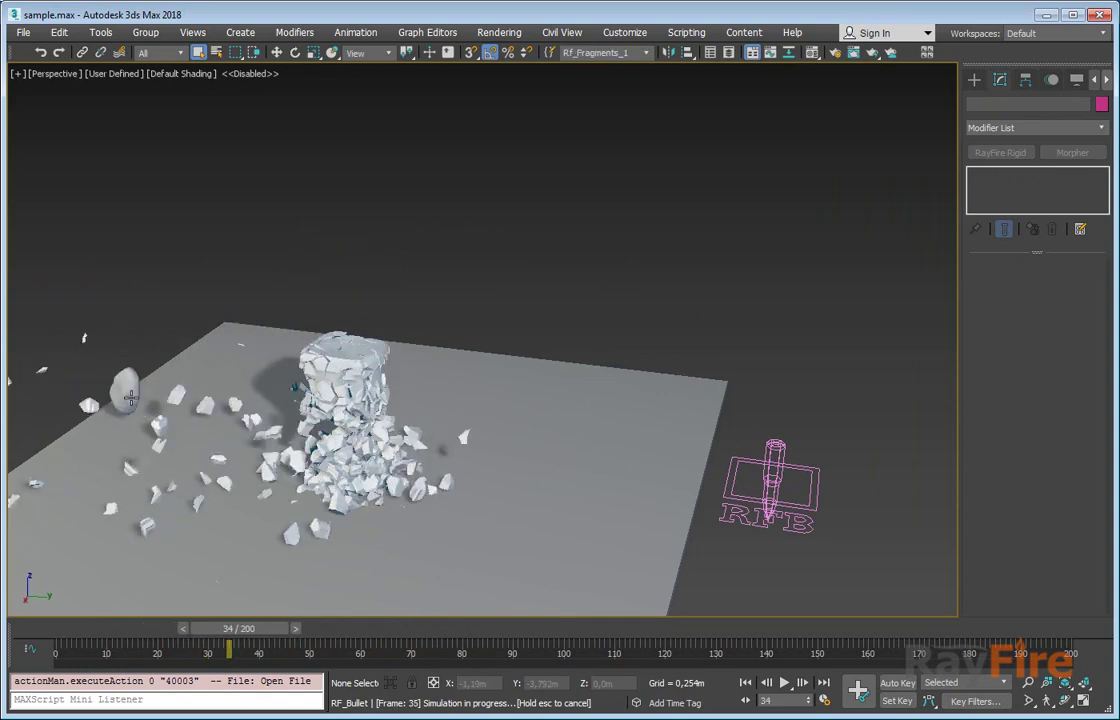
left_click(57, 390)
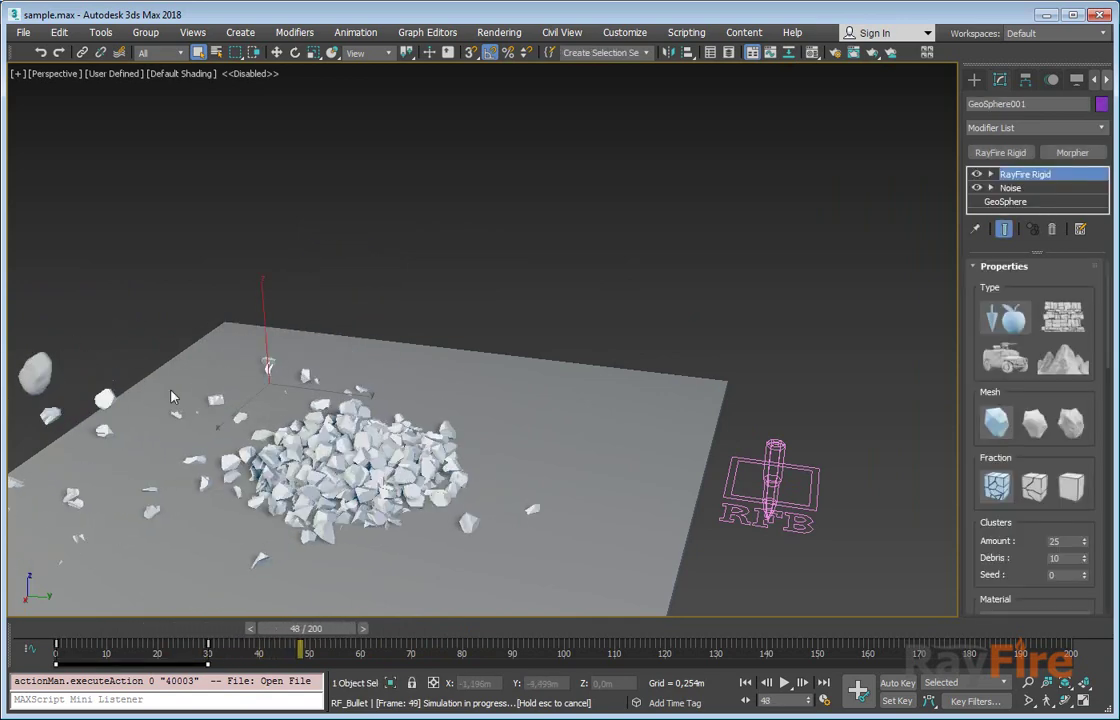
left_click_drag(1090, 548, 990, 300)
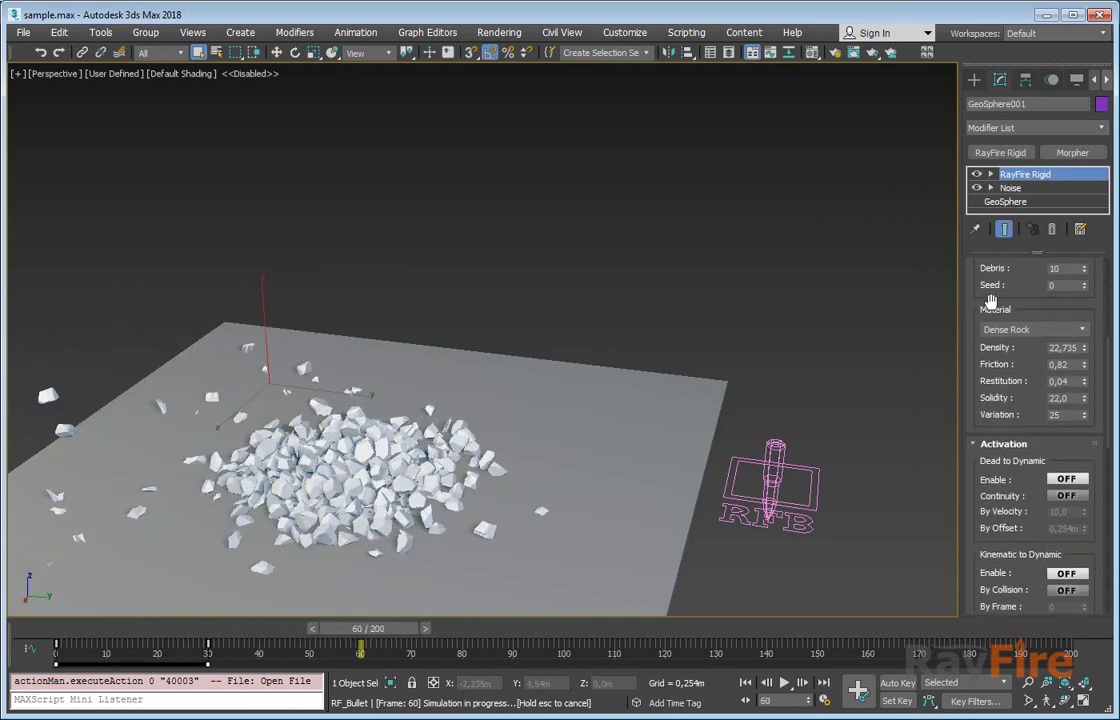
scroll(1009, 398, "up", 2)
right_click(1083, 394)
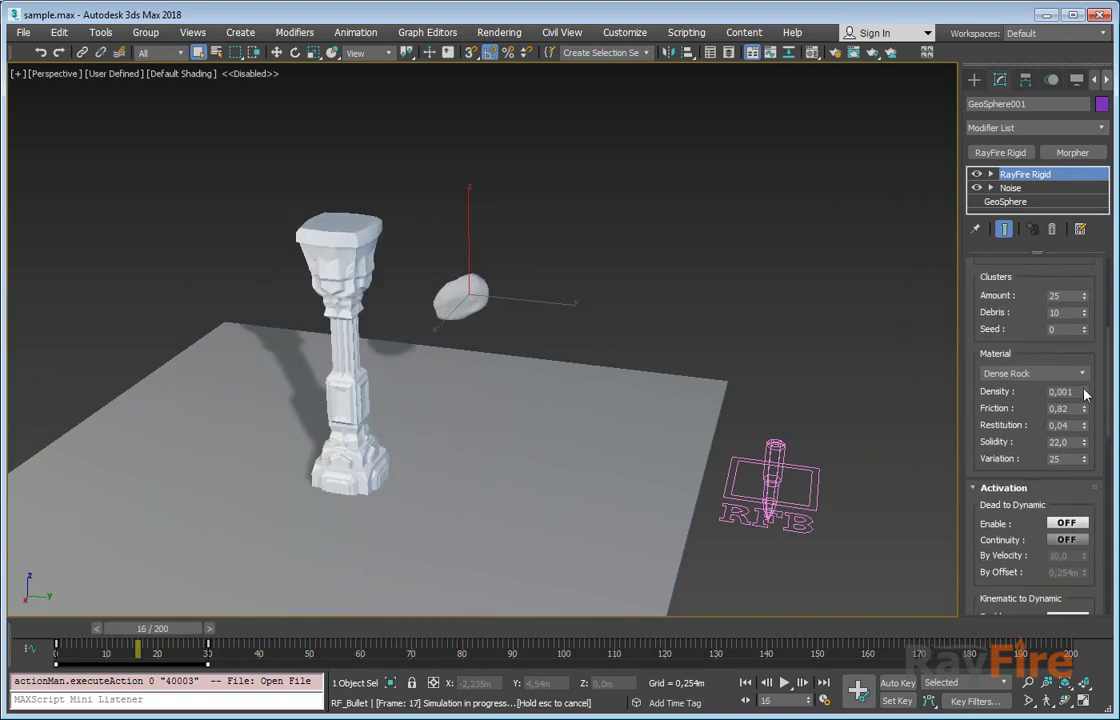
Step: Raise the rock's density to 0.701 while the simulation keeps looping
middle_click_drag(327, 433, 338, 387)
scroll(443, 398, "up", 3)
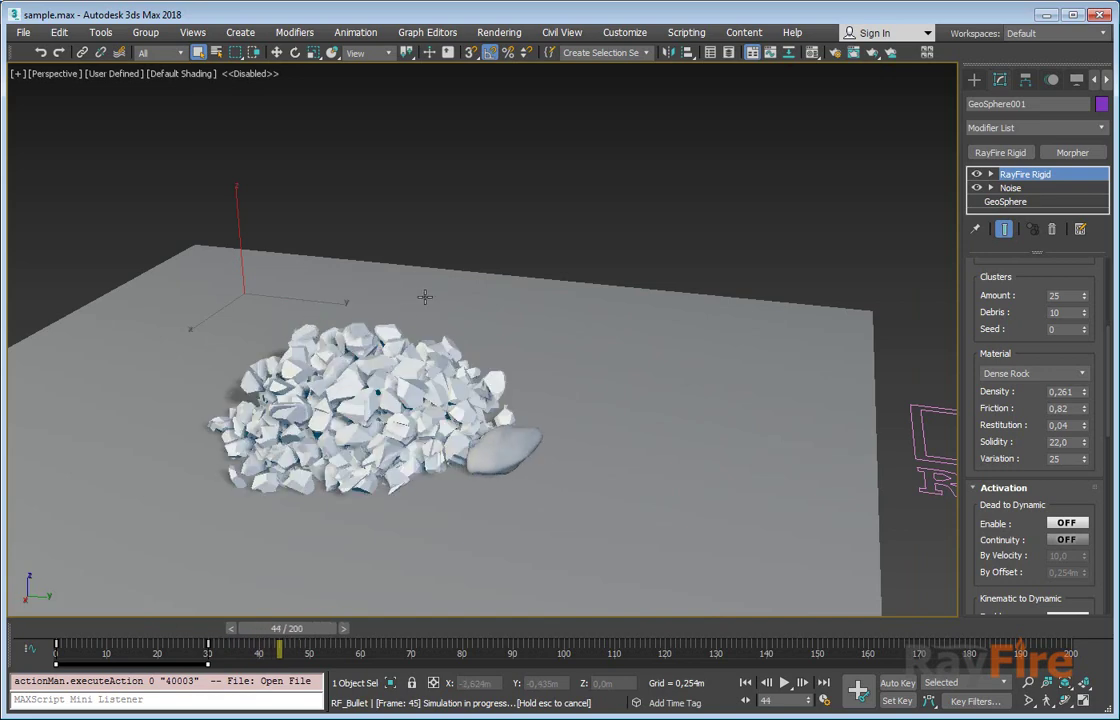
left_click_drag(1084, 390, 1084, 346)
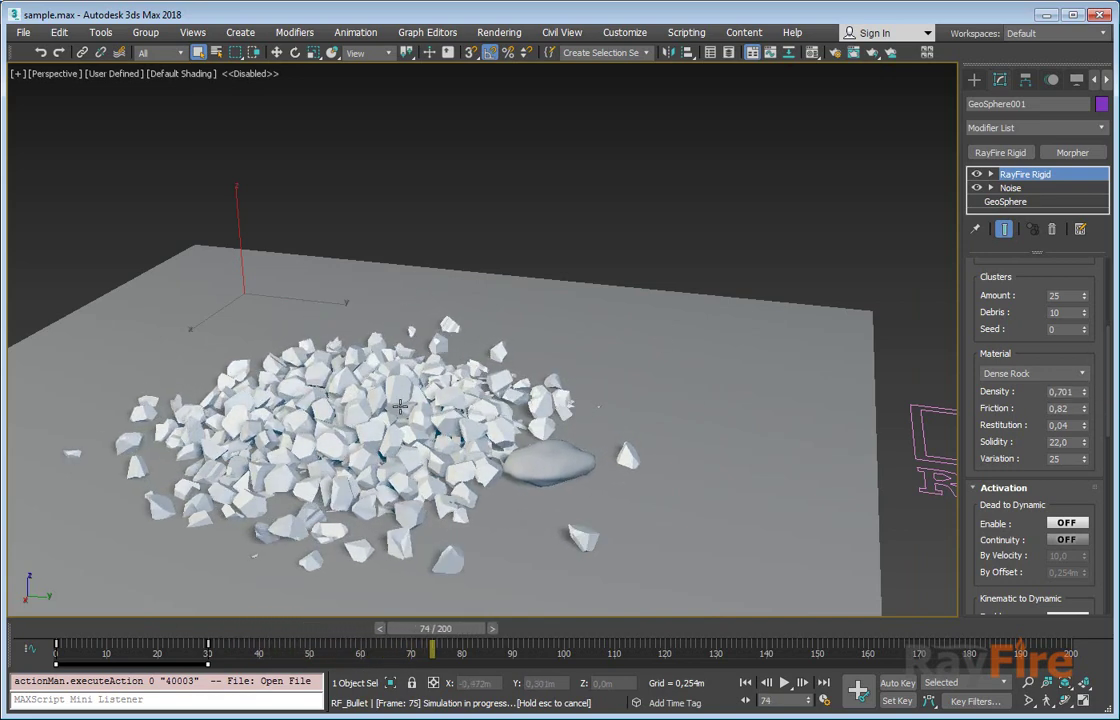
Step: Stop the loop, set the column's rigid type to the brick-wall option, then reset the simulation and loop it again
left_click(928, 480)
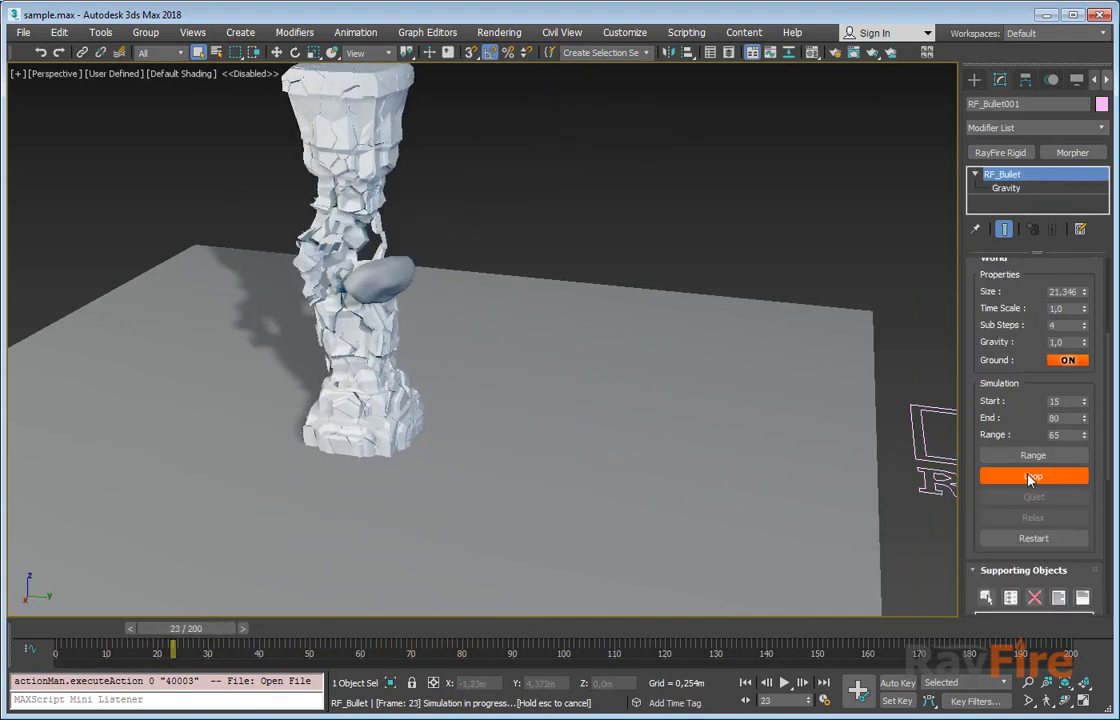
left_click(1031, 477)
left_click(382, 175)
scroll(1024, 315, "up", 5)
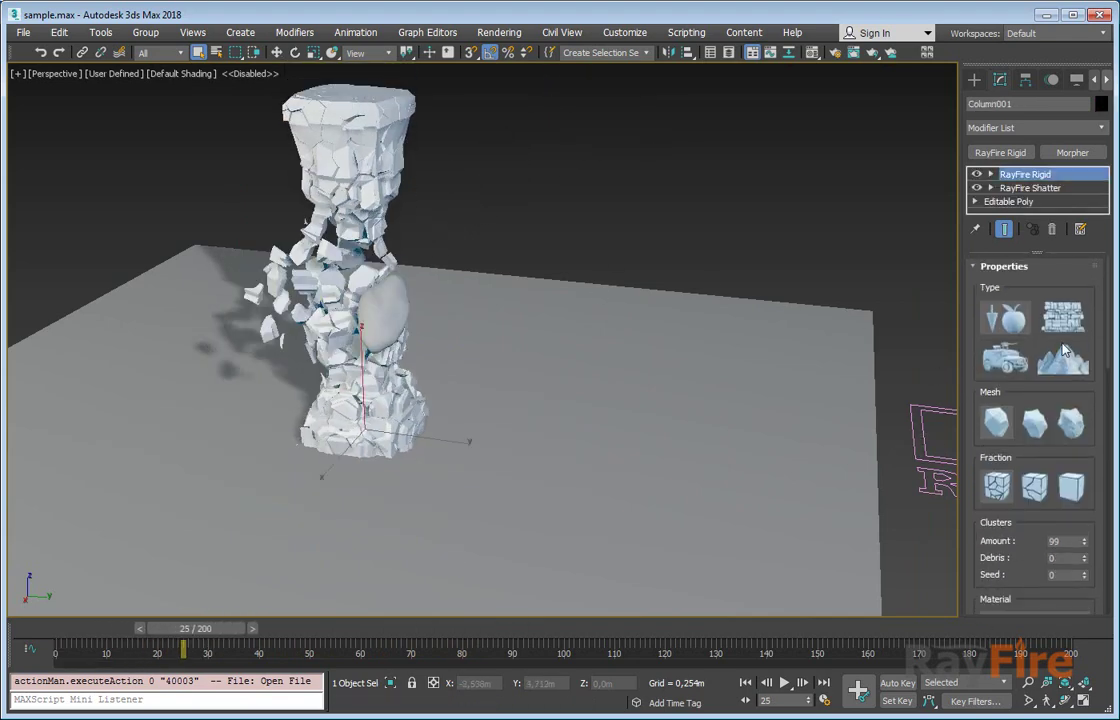
left_click(941, 414)
left_click(1034, 537)
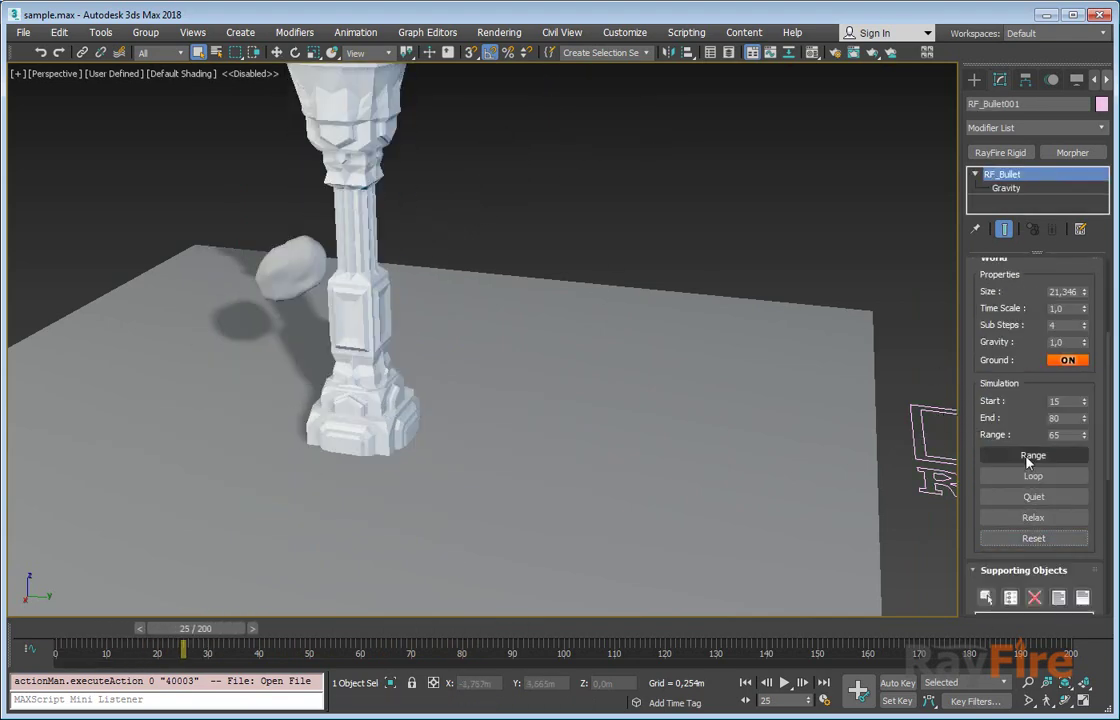
left_click(1030, 477)
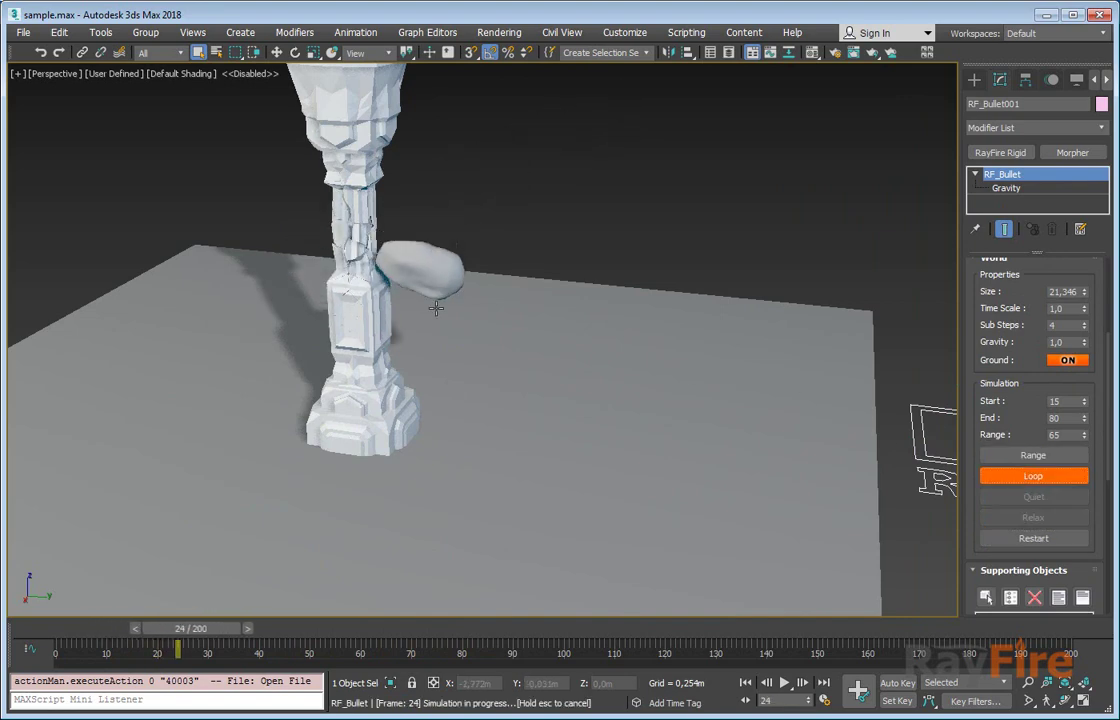
Step: Select the rock and raise its material density to 9.183 while the simulation keeps looping
left_click(456, 363)
scroll(356, 250, "up", 3)
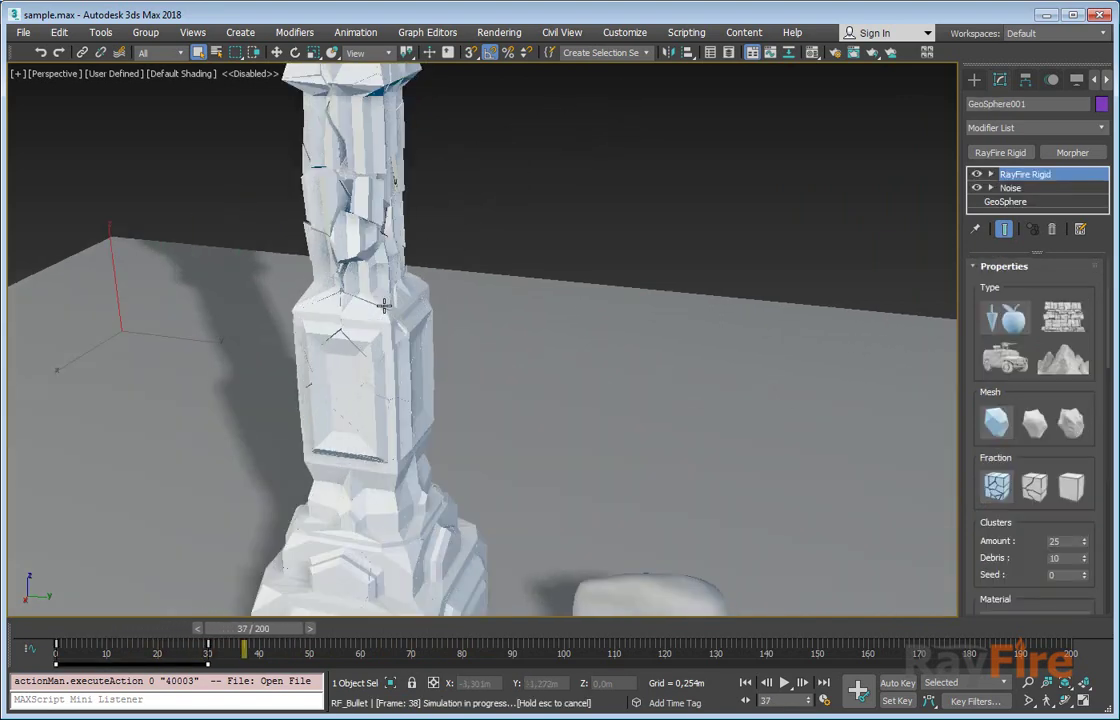
middle_click_drag(388, 298, 394, 386)
scroll(394, 386, "down", 2)
middle_click_drag(385, 276, 385, 352)
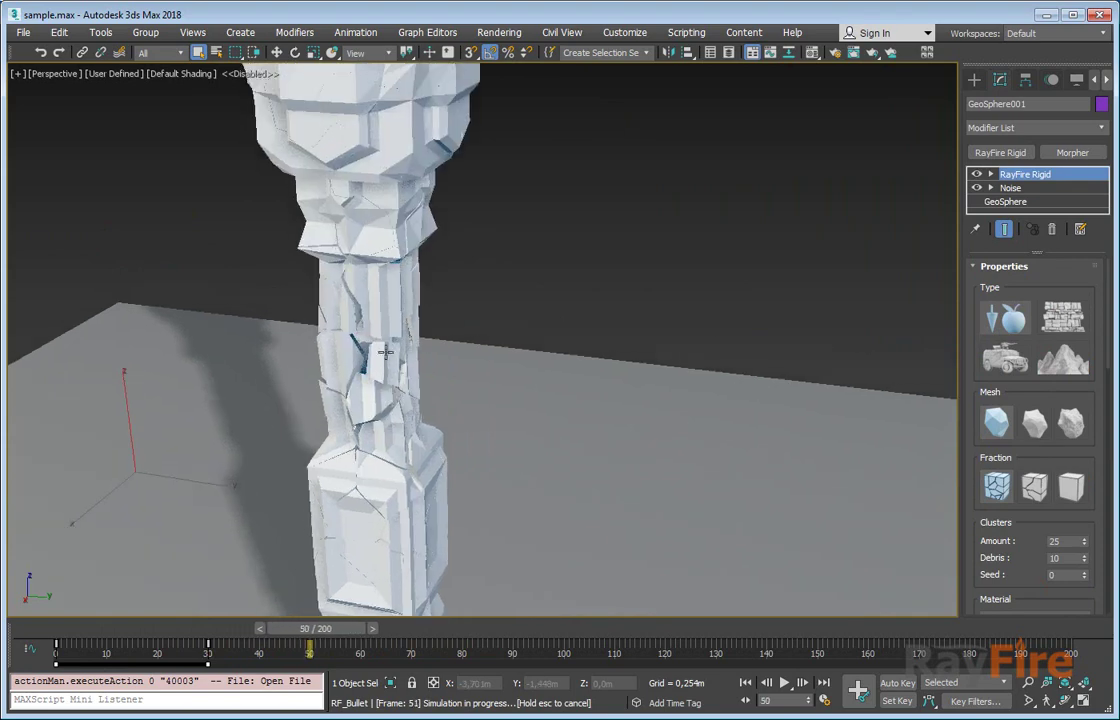
mouse_move(389, 403)
middle_mouse_down()
mouse_move(395, 363)
mouse_move(382, 412)
middle_mouse_up()
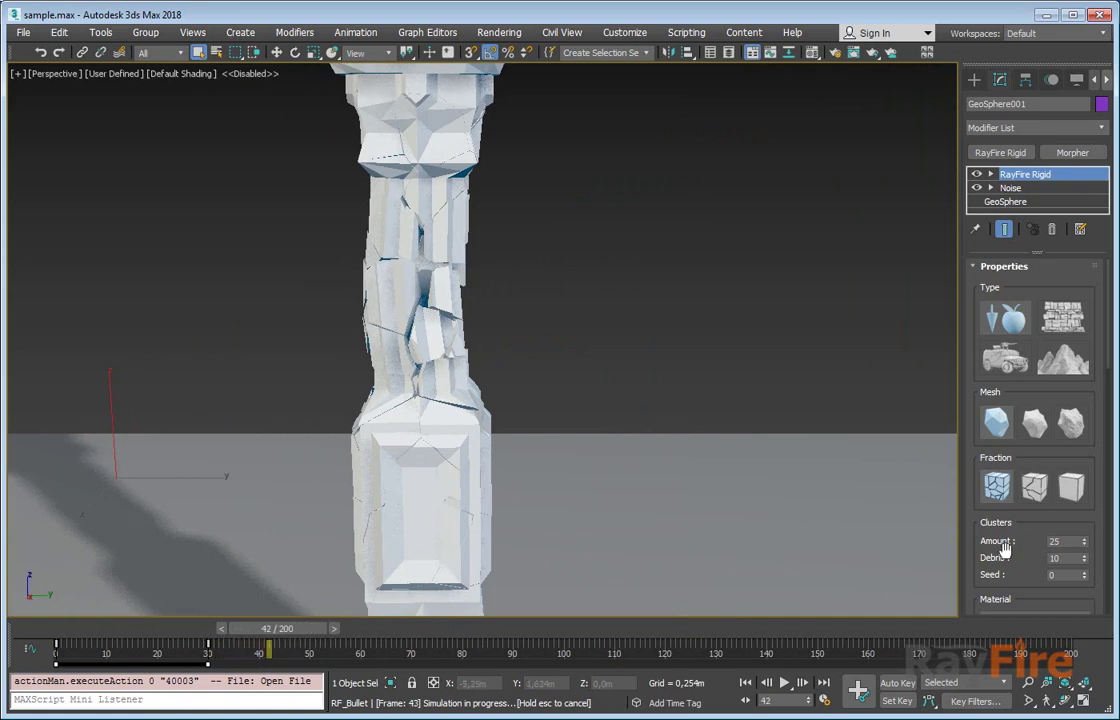
scroll(1003, 548, "down", 5)
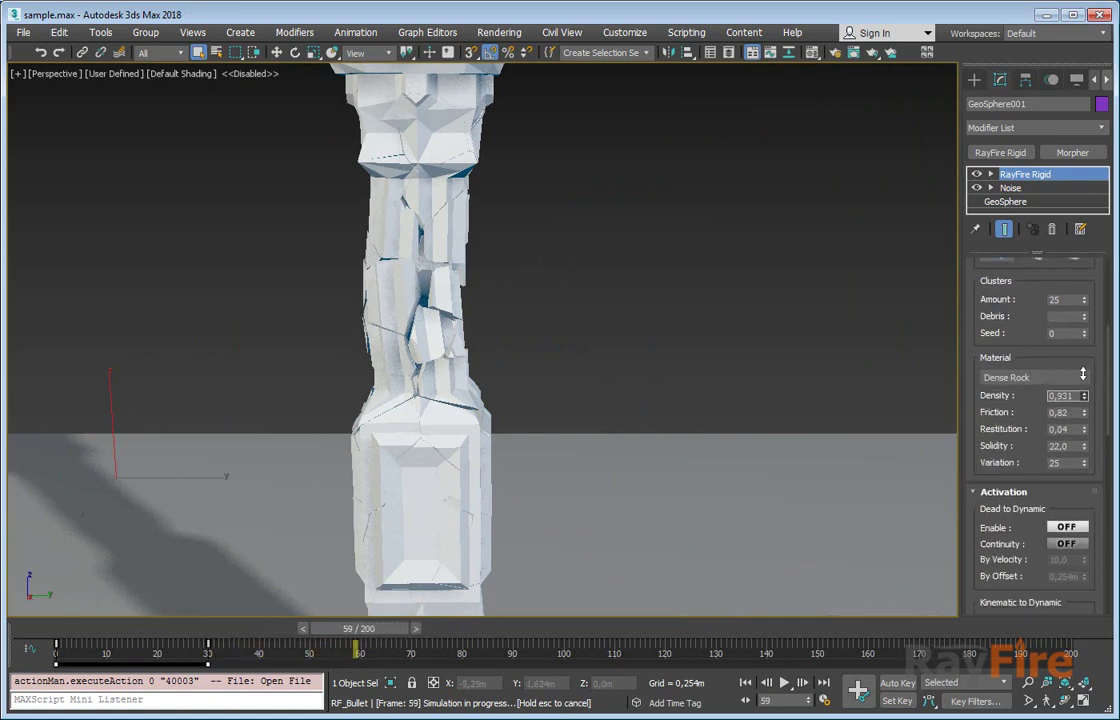
left_click_drag(1080, 367, 1080, 340)
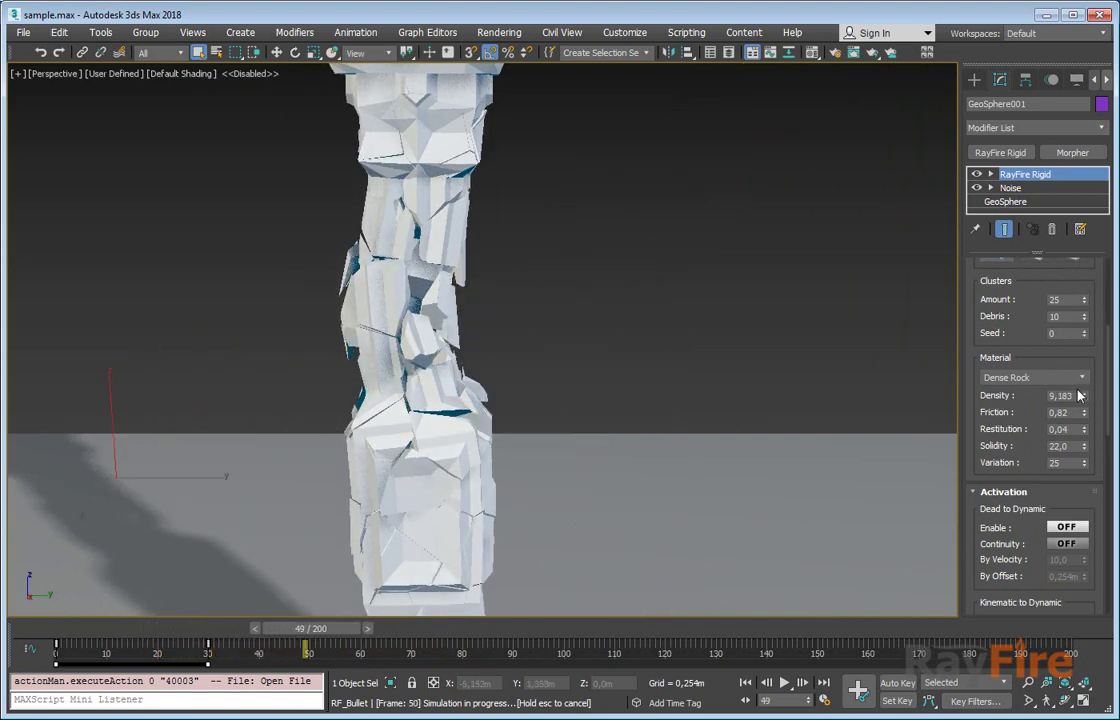
Step: Examine the rock's impact, then select the column and inspect its material friction, restitution and solidity
middle_click_drag(776, 366, 621, 347)
scroll(622, 347, "down", 4)
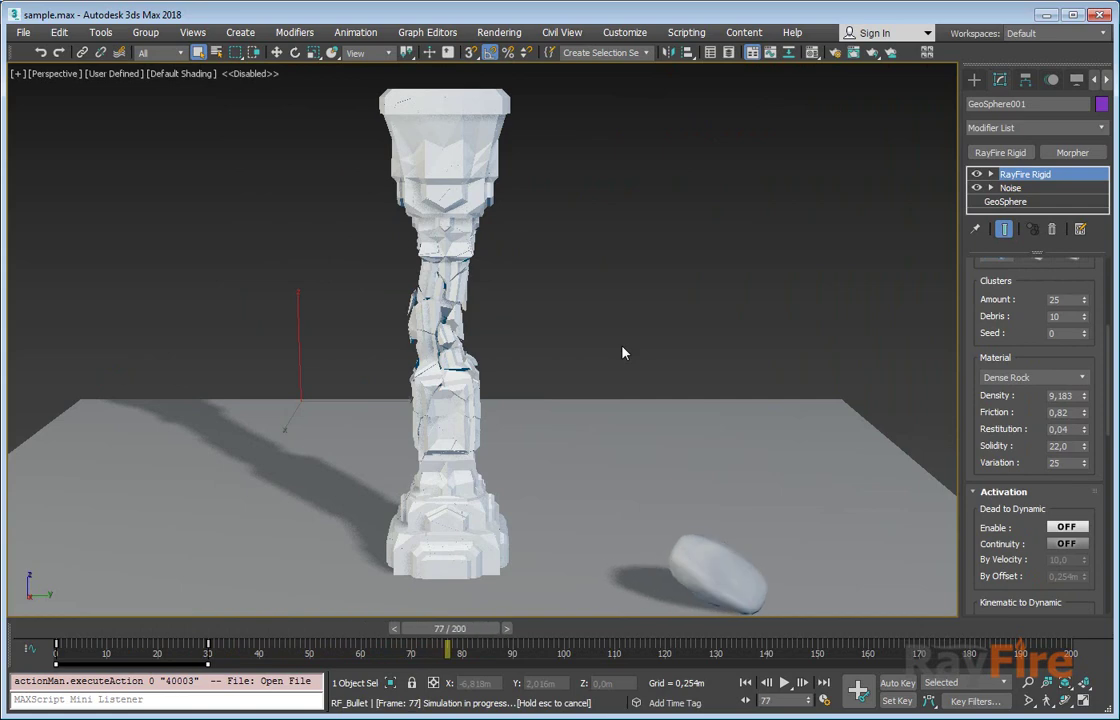
scroll(503, 333, "up", 2)
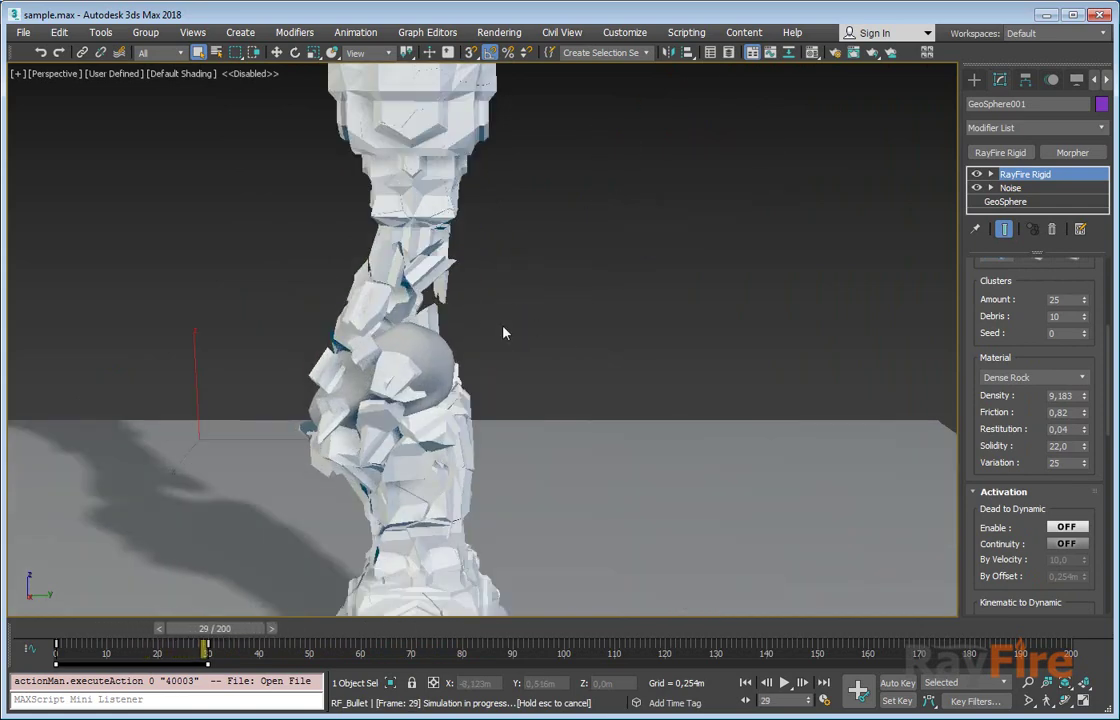
scroll(503, 333, "up", 2)
left_click(367, 247)
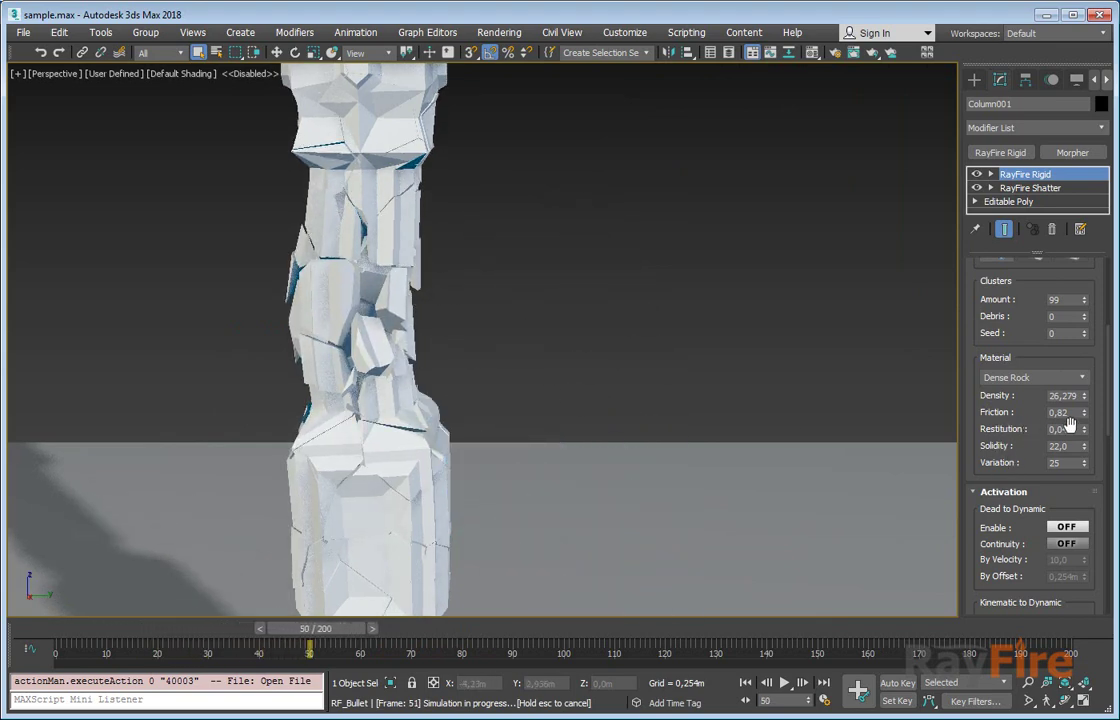
left_click_drag(1017, 414, 1059, 357)
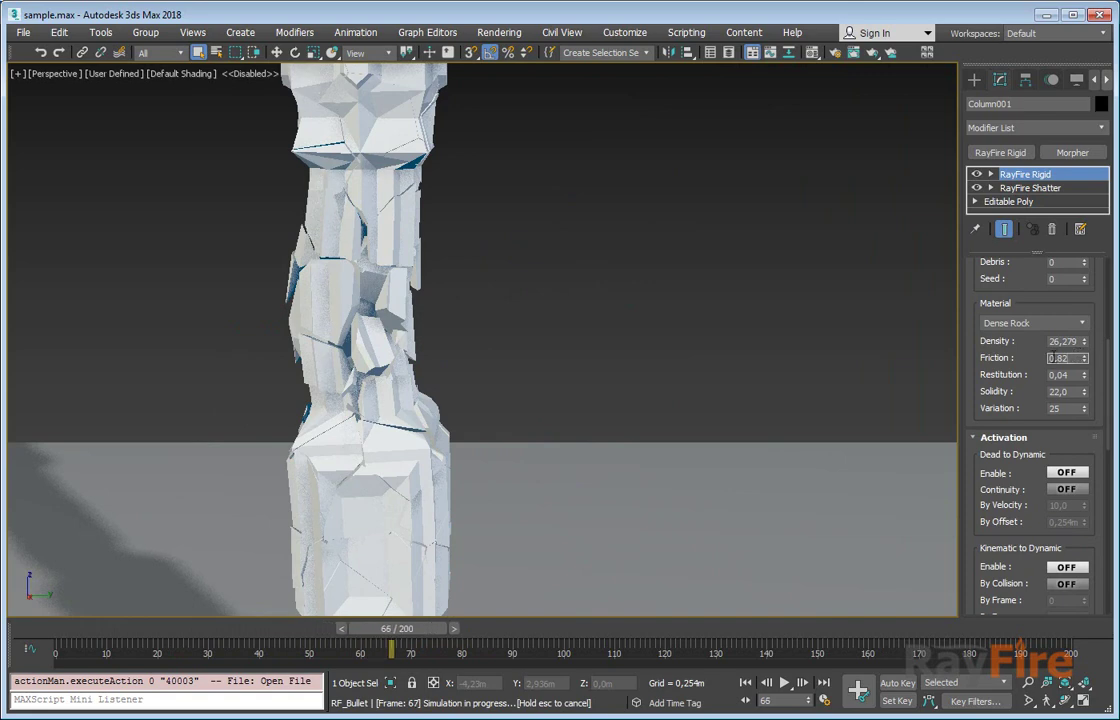
key("Tab")
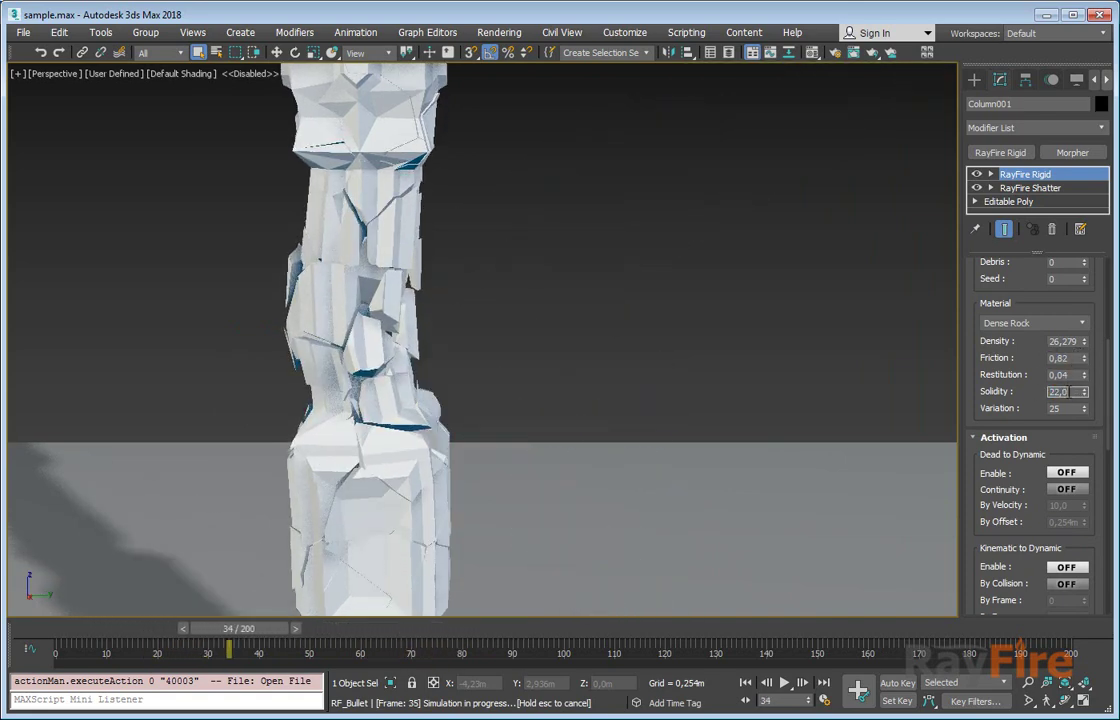
Step: Look over the column's activation and demolition settings, and inspect its material variation value
scroll(1029, 390, "down", 3)
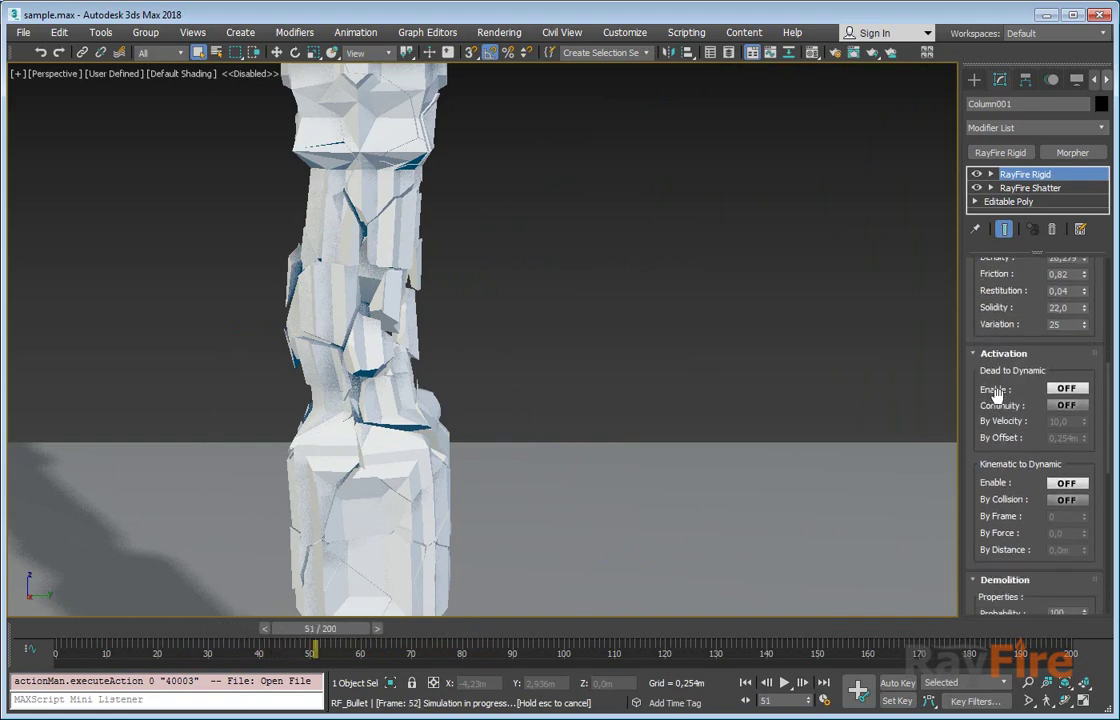
scroll(992, 447, "down", 5)
scroll(990, 457, "down", 2)
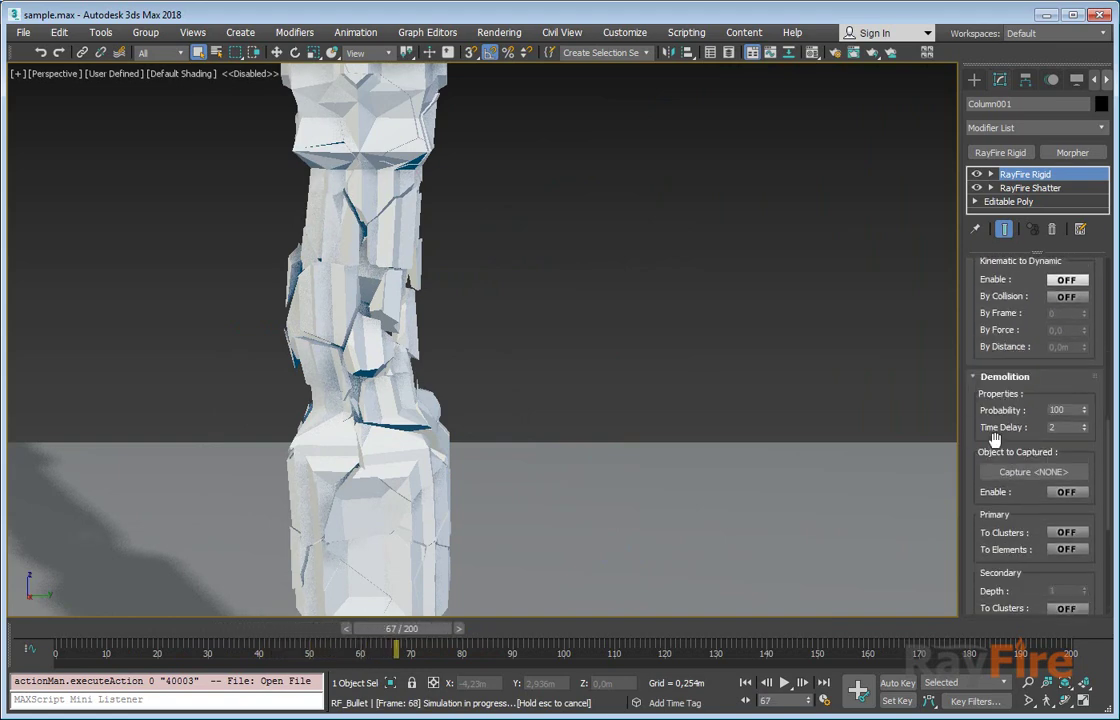
scroll(990, 455, "up", 9)
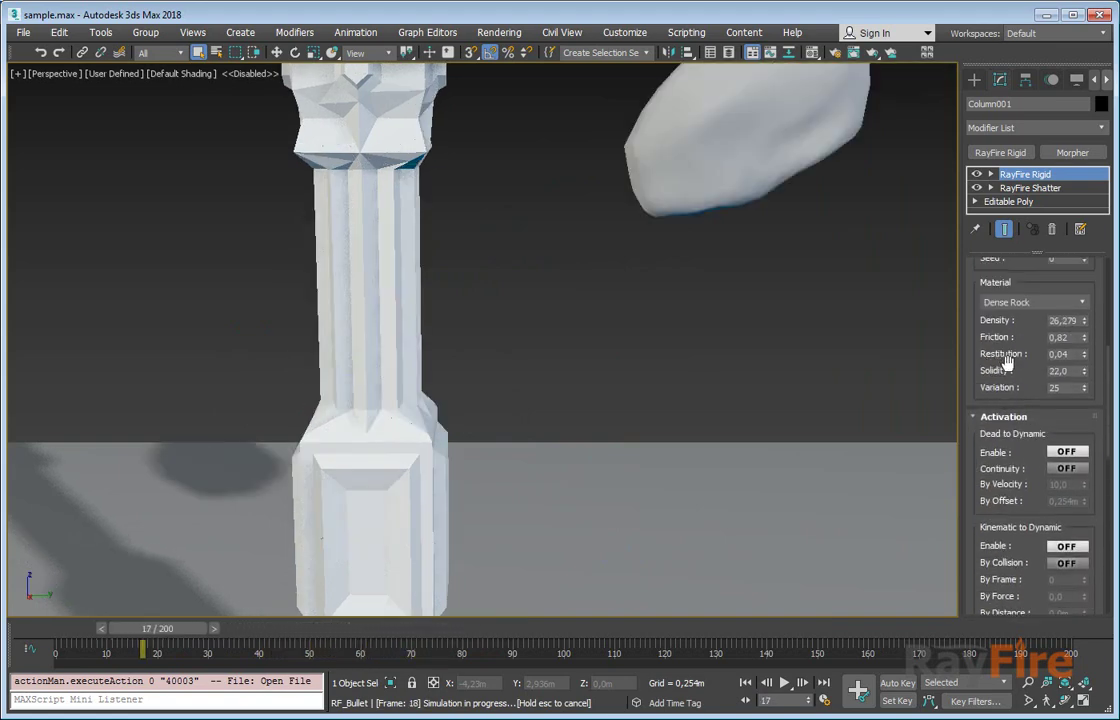
double_click(1062, 389)
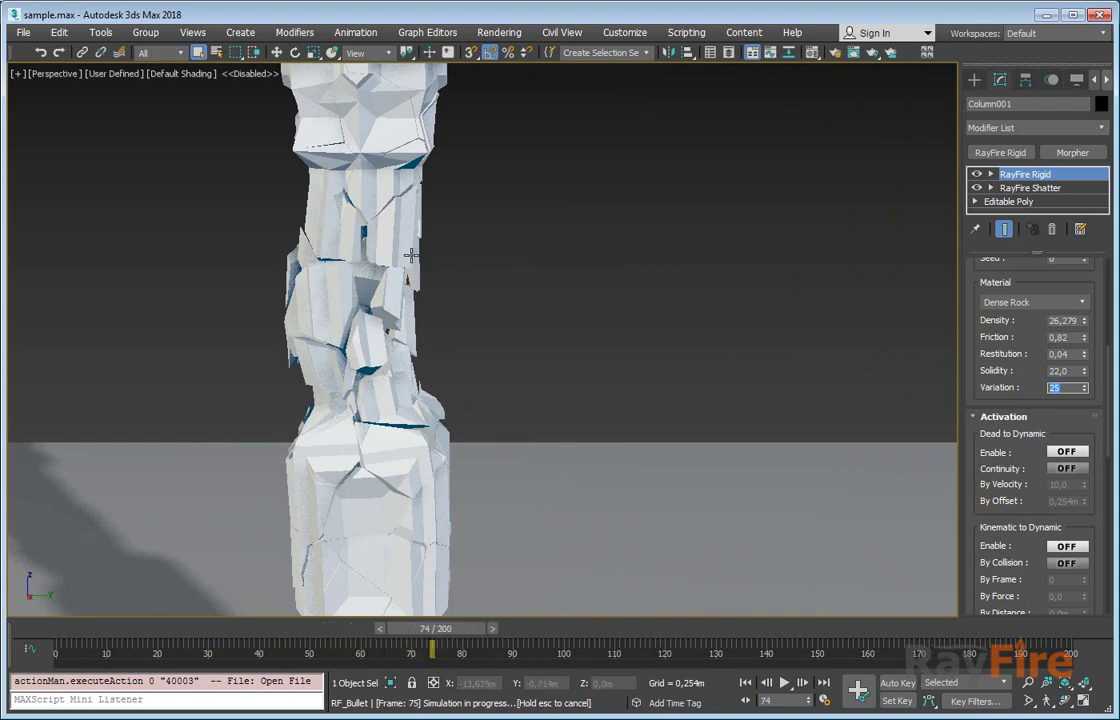
Step: Review the column's rigid properties from type, mesh and clusters through to the Dead to Dynamic and Kinematic to Dynamic activation settings
scroll(1074, 370, "up", 2)
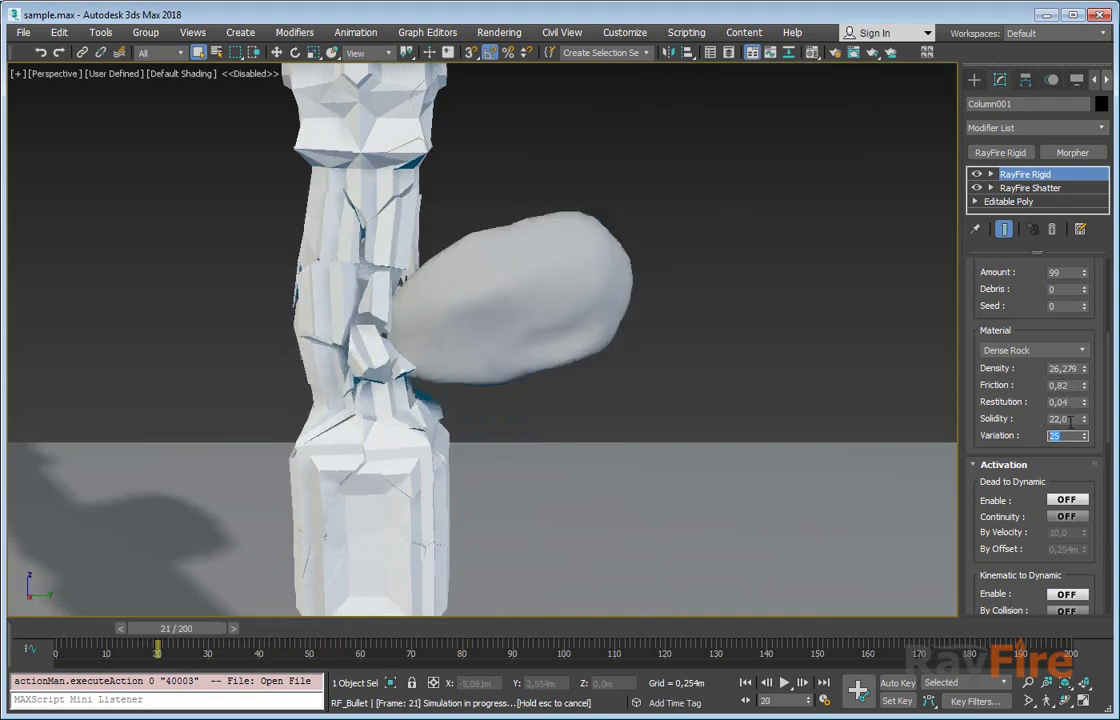
left_click_drag(1017, 428, 992, 487)
left_click_drag(1000, 390, 1000, 577)
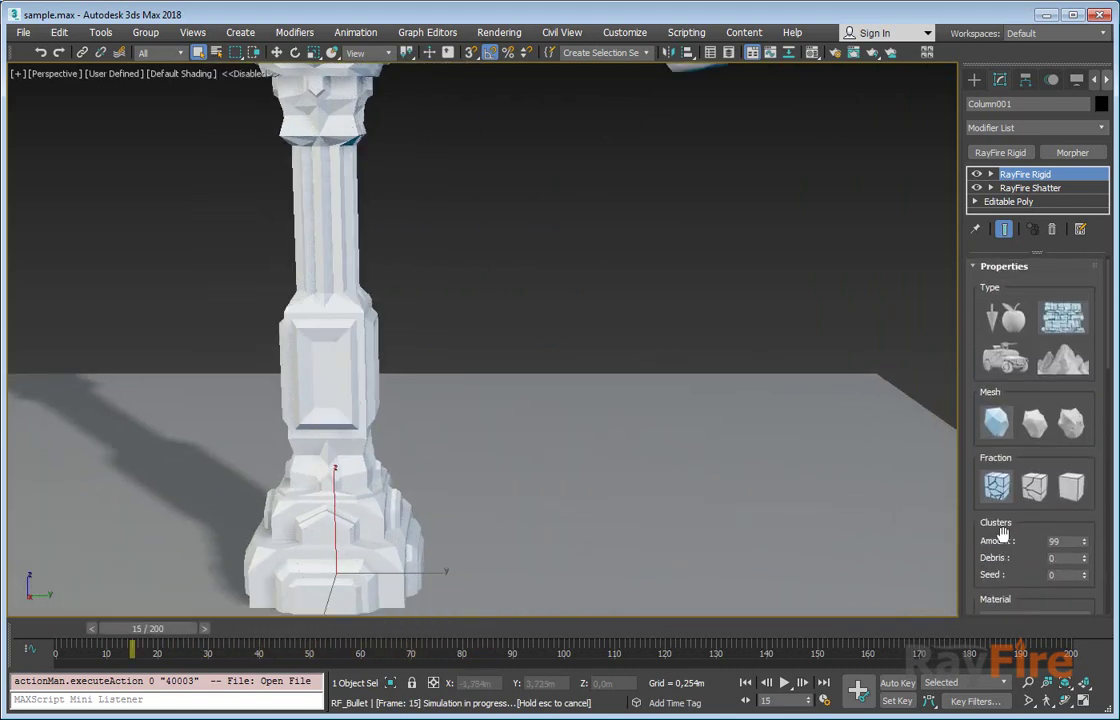
left_click_drag(1002, 530, 977, 333)
left_click_drag(1010, 472, 1000, 378)
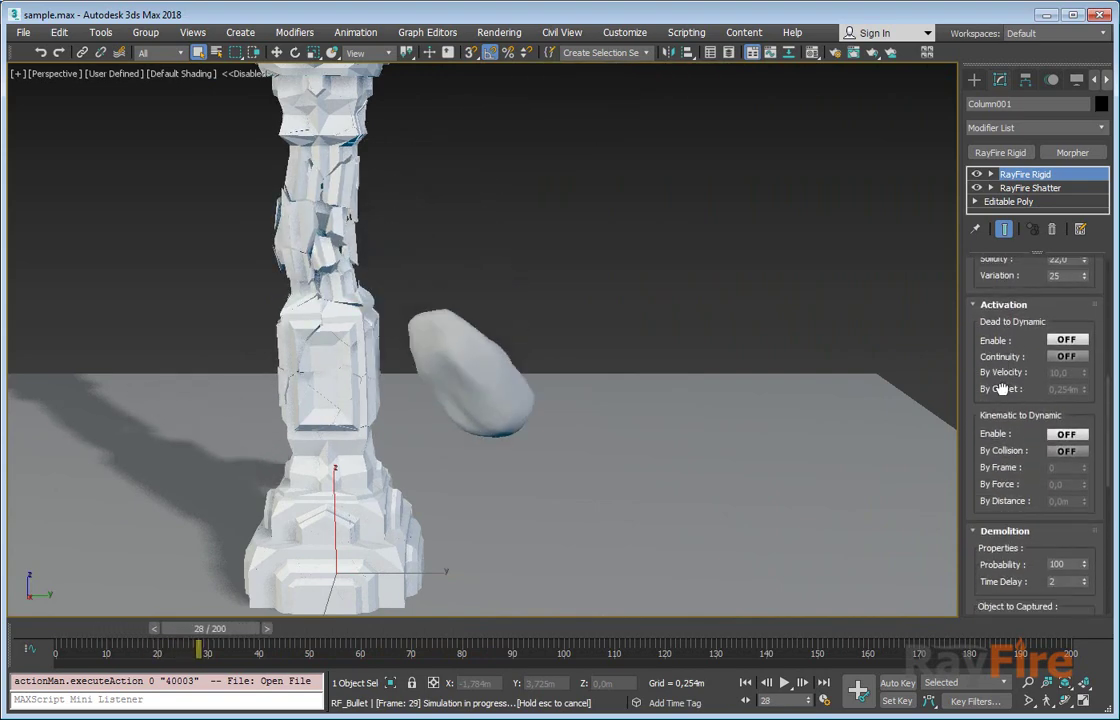
scroll(790, 380, "down", 4)
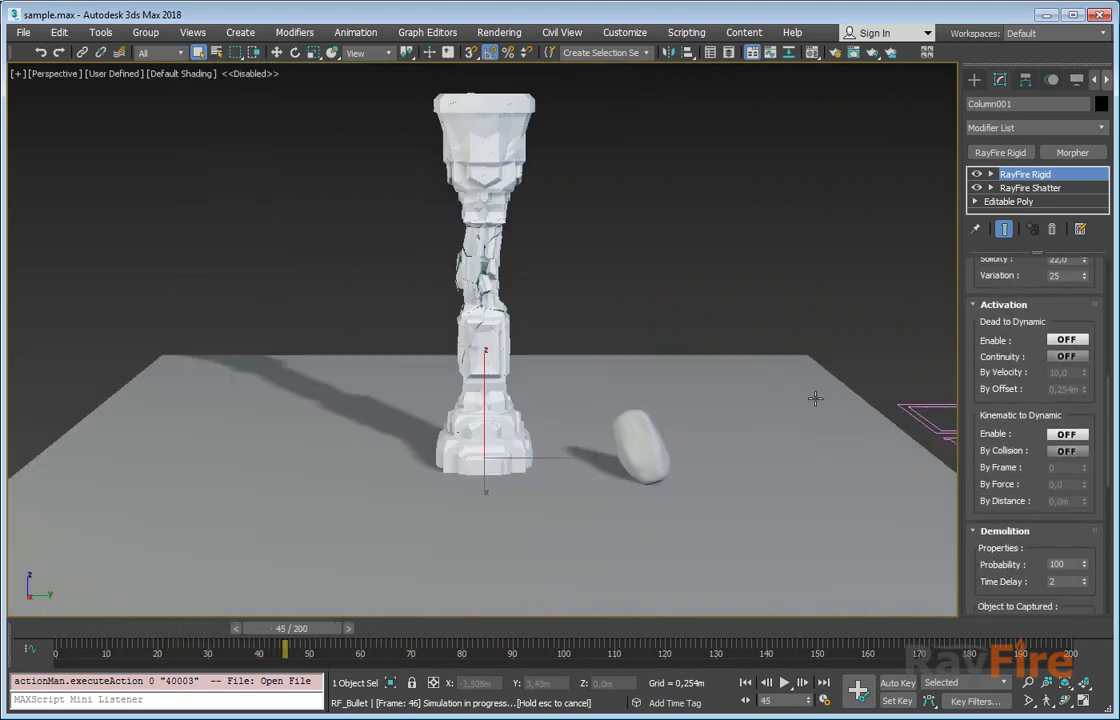